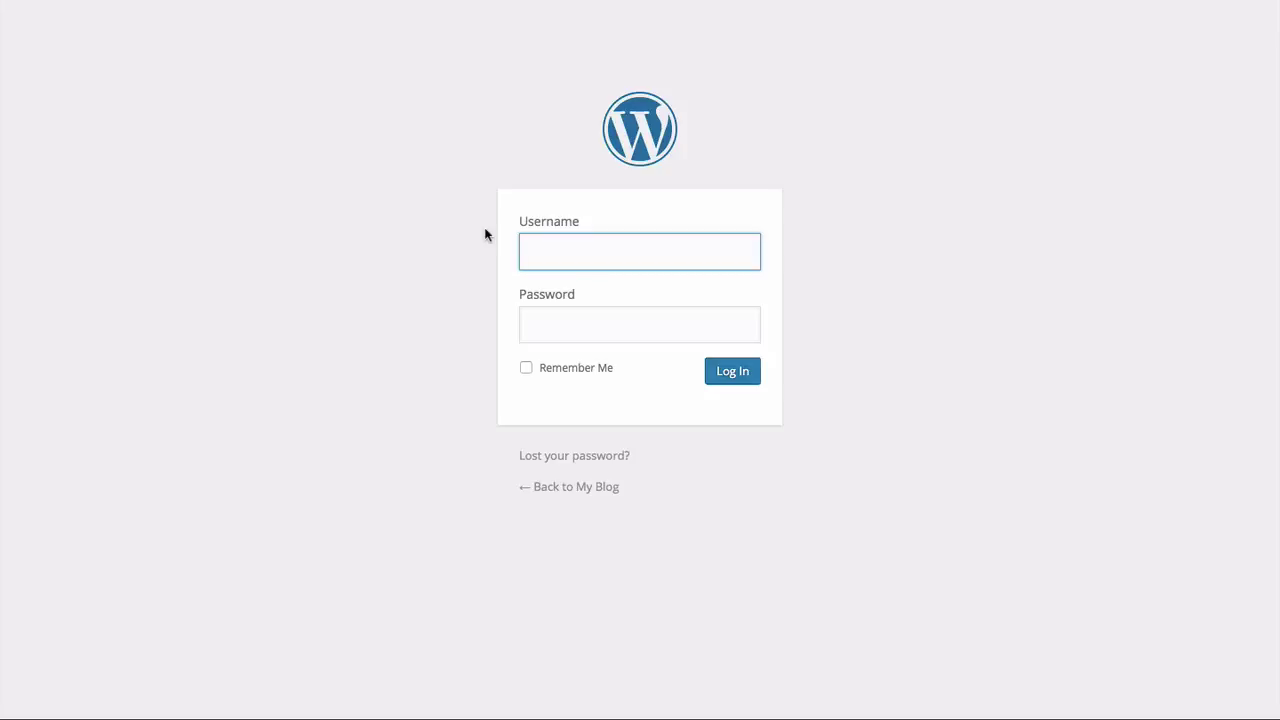
# Step: Log in to the WordPress admin with the admin username and the account password
pyautogui.write('admin')
pyautogui.press('Tab')
pyautogui.write('********')
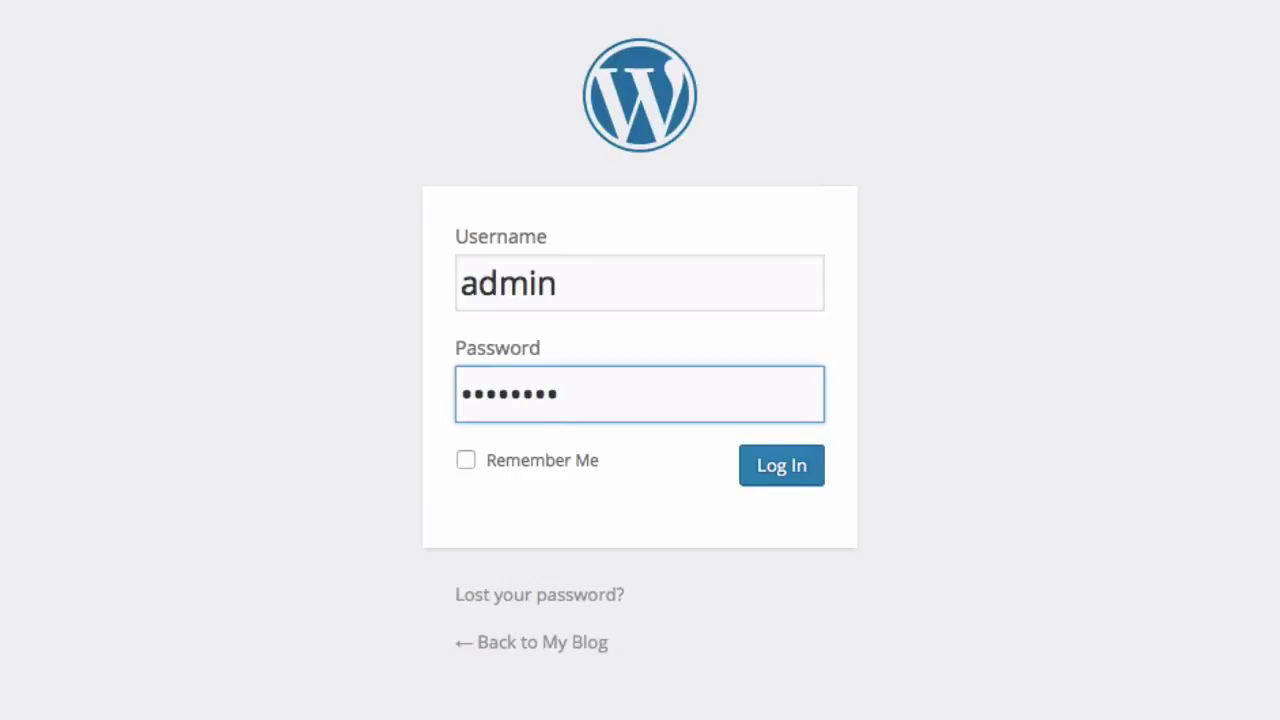
pyautogui.press('Return')
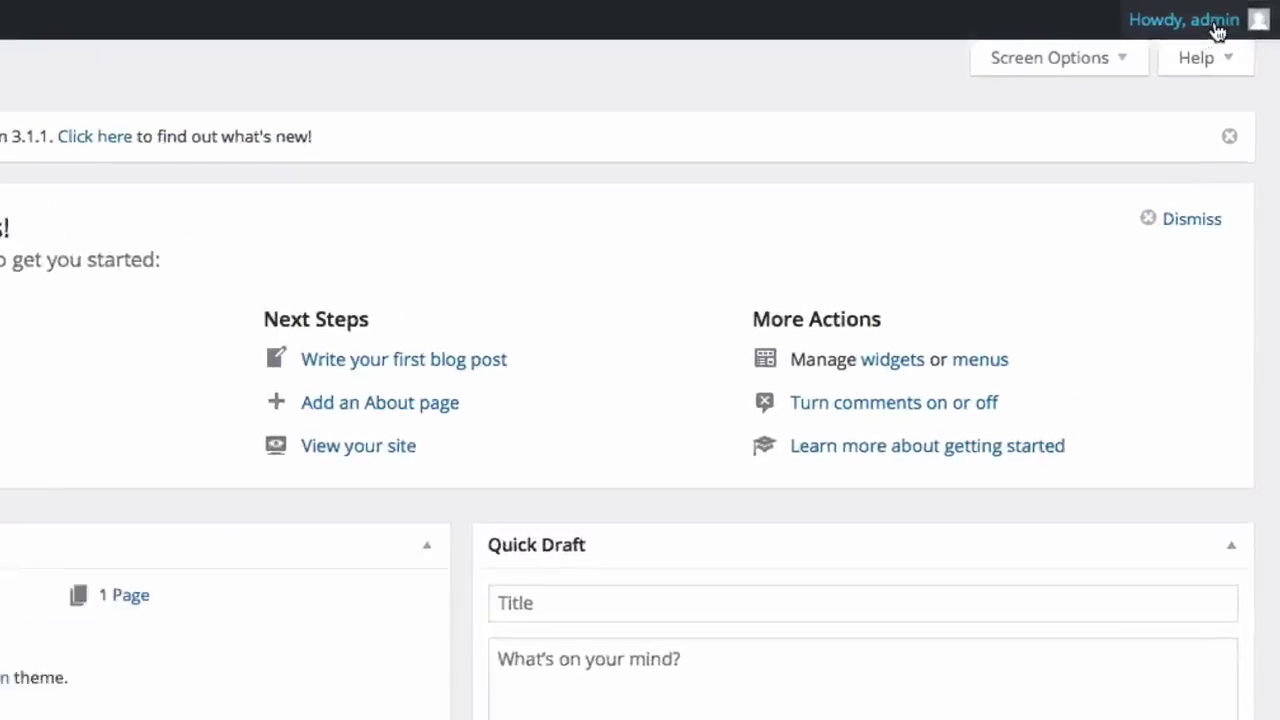
# Step: Tour the Media, Pages, Posts and Plugins menus in the admin sidebar
pyautogui.moveTo(1230, 17)
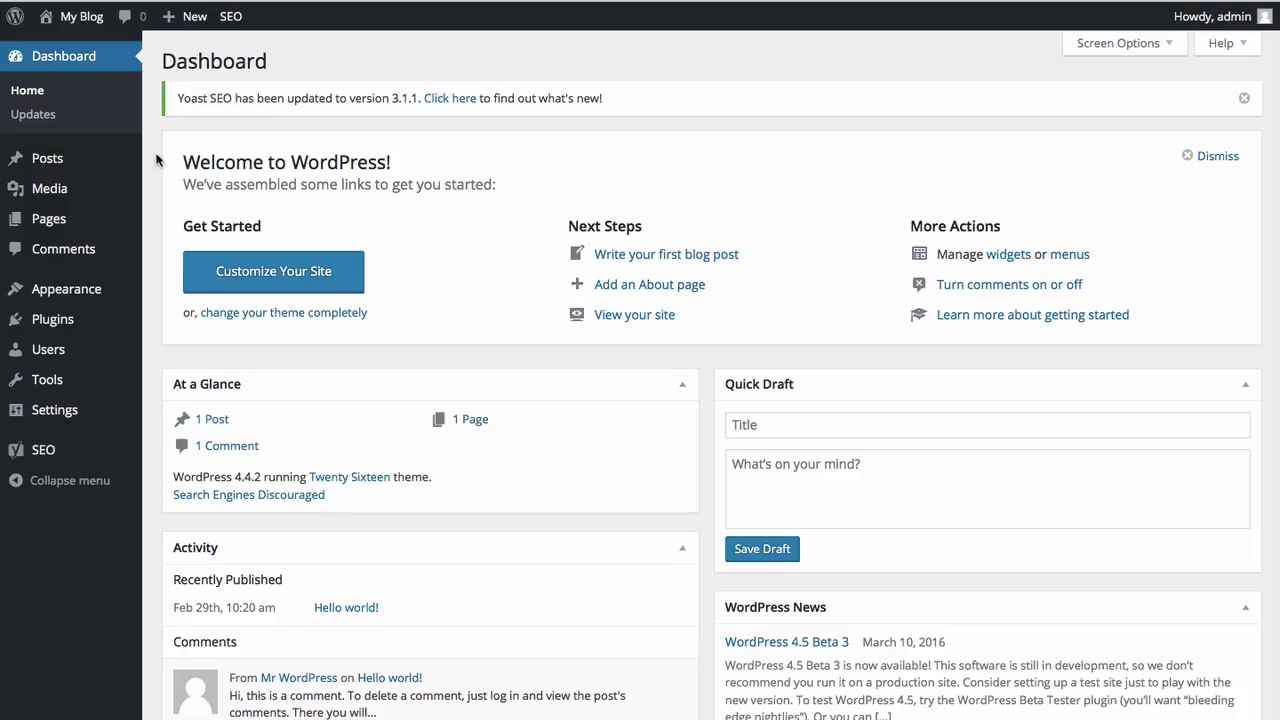
pyautogui.moveTo(81, 203)
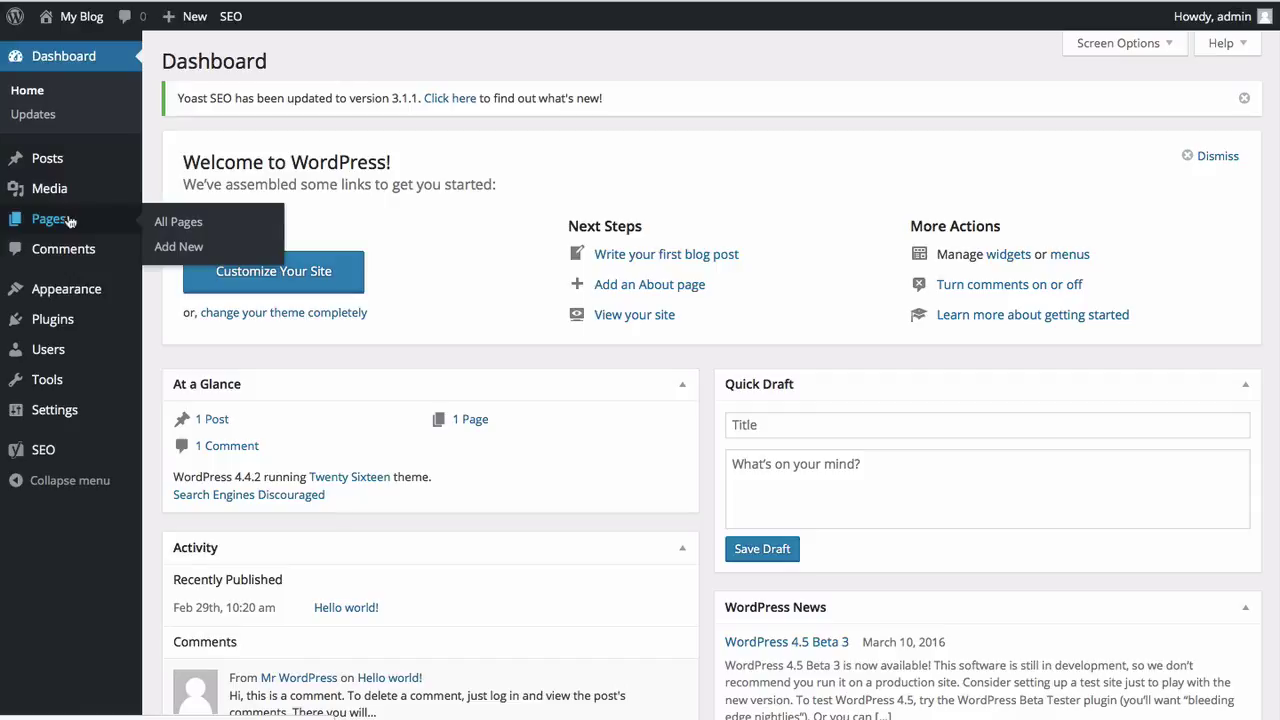
pyautogui.moveTo(60, 172)
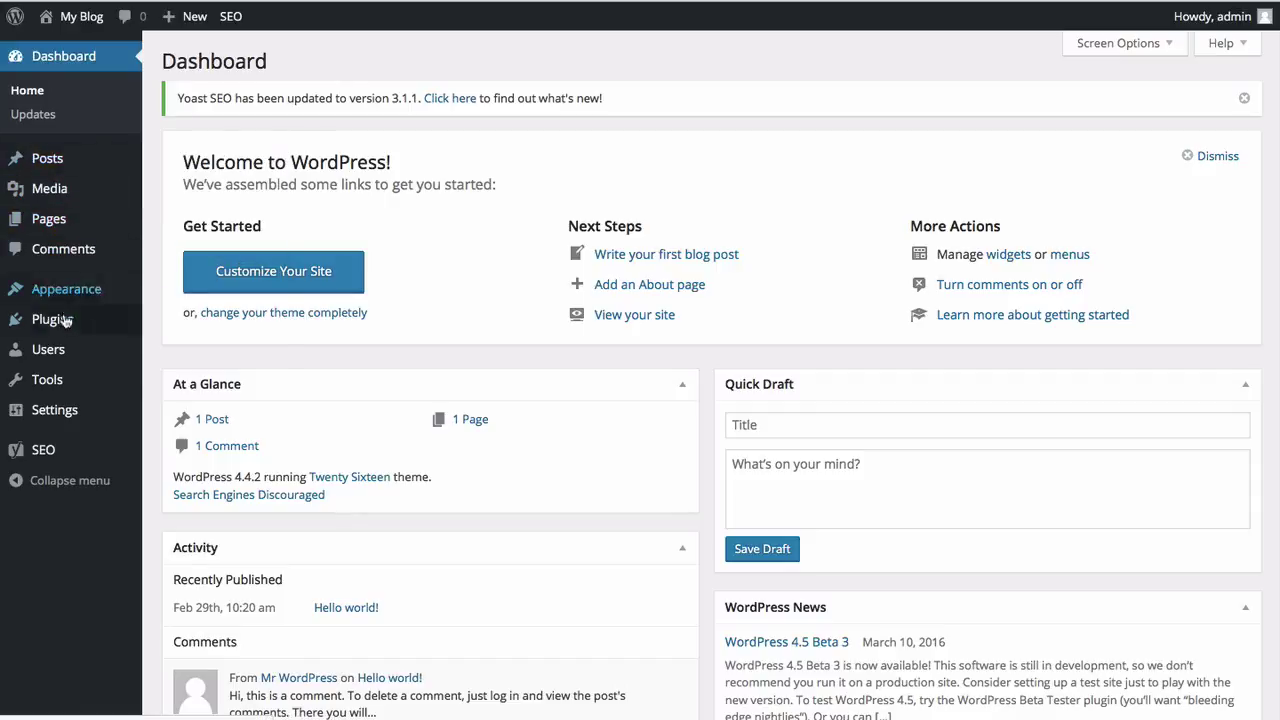
pyautogui.moveTo(65, 325)
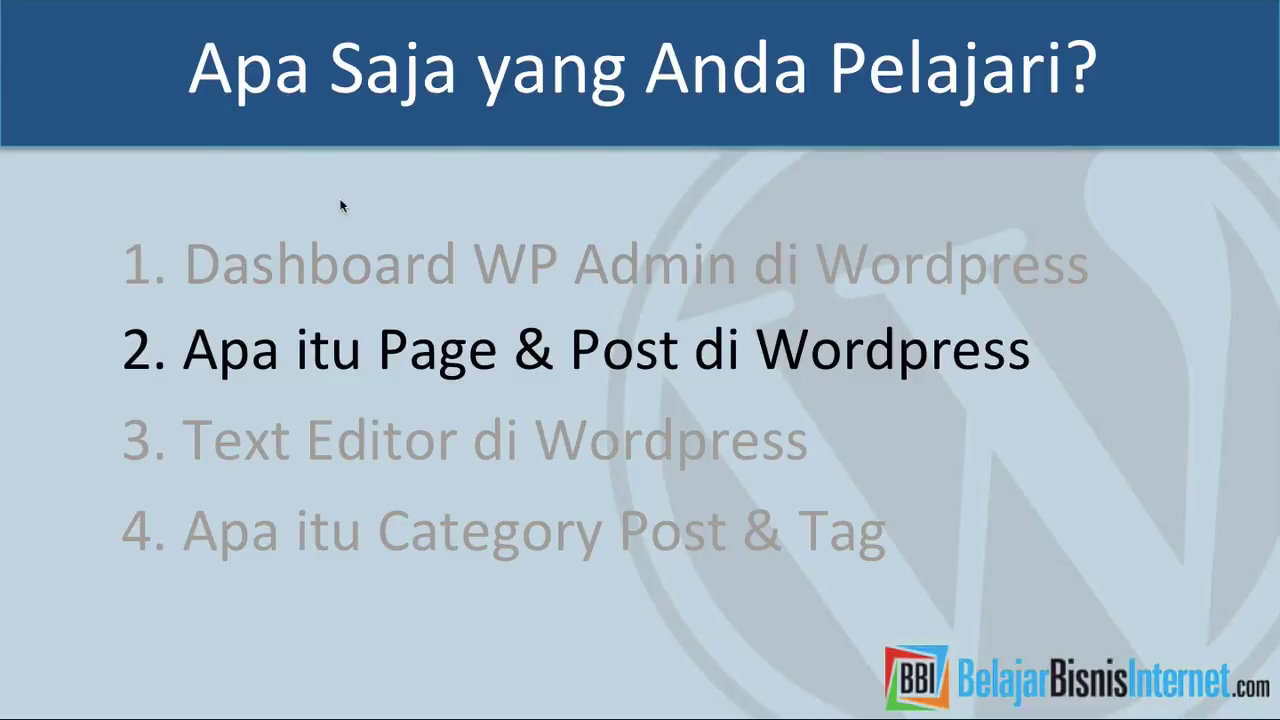
# Step: Switch from PowerPoint to Firefox showing the Tentang BBI page
pyautogui.press('super+Tab')
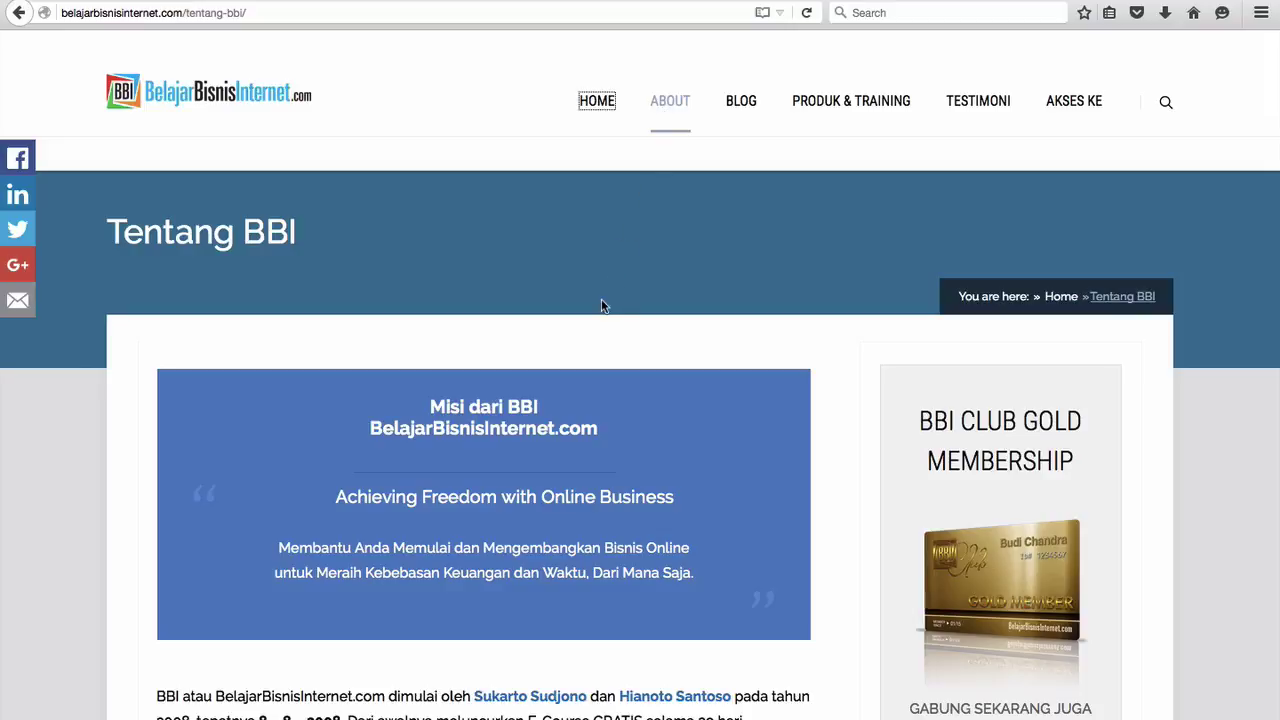
# Step: Scroll through the Tentang BBI page, then go to the BBI homepage
pyautogui.scroll(-1, 601, 299)
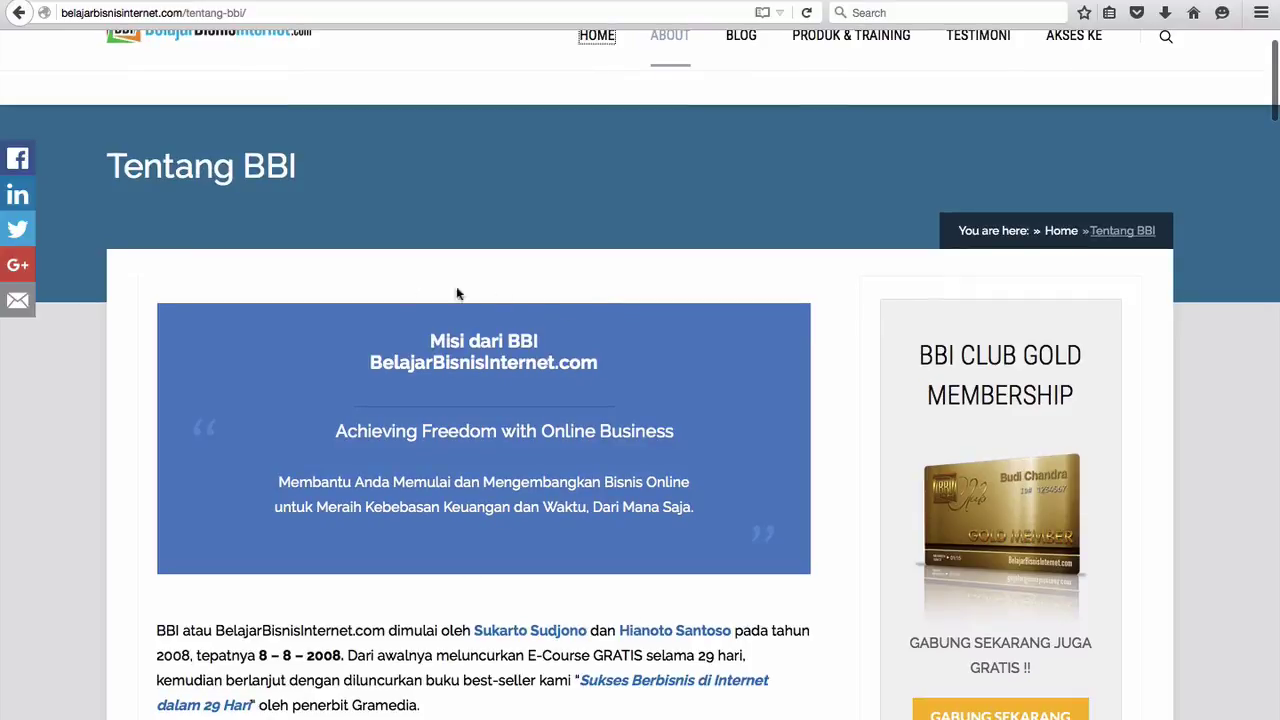
pyautogui.scroll(-1, 252, 220)
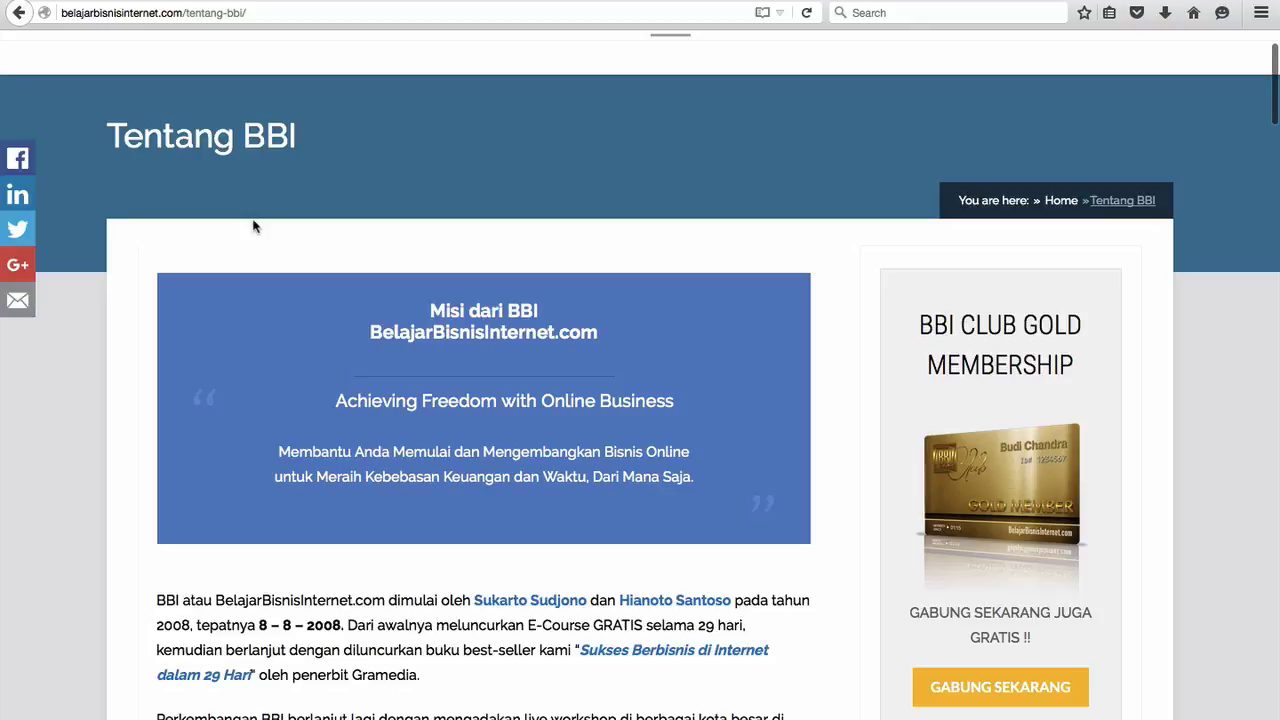
pyautogui.scroll(-3, 253, 227)
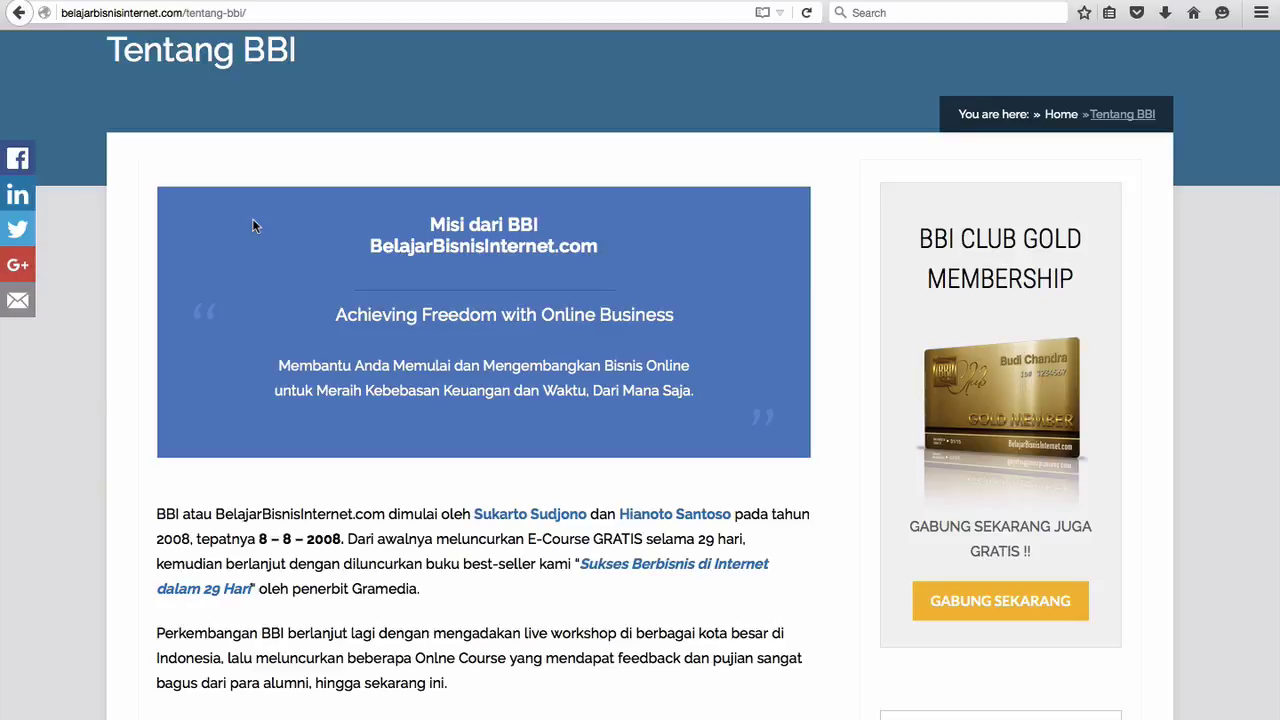
pyautogui.scroll(3, 252, 218)
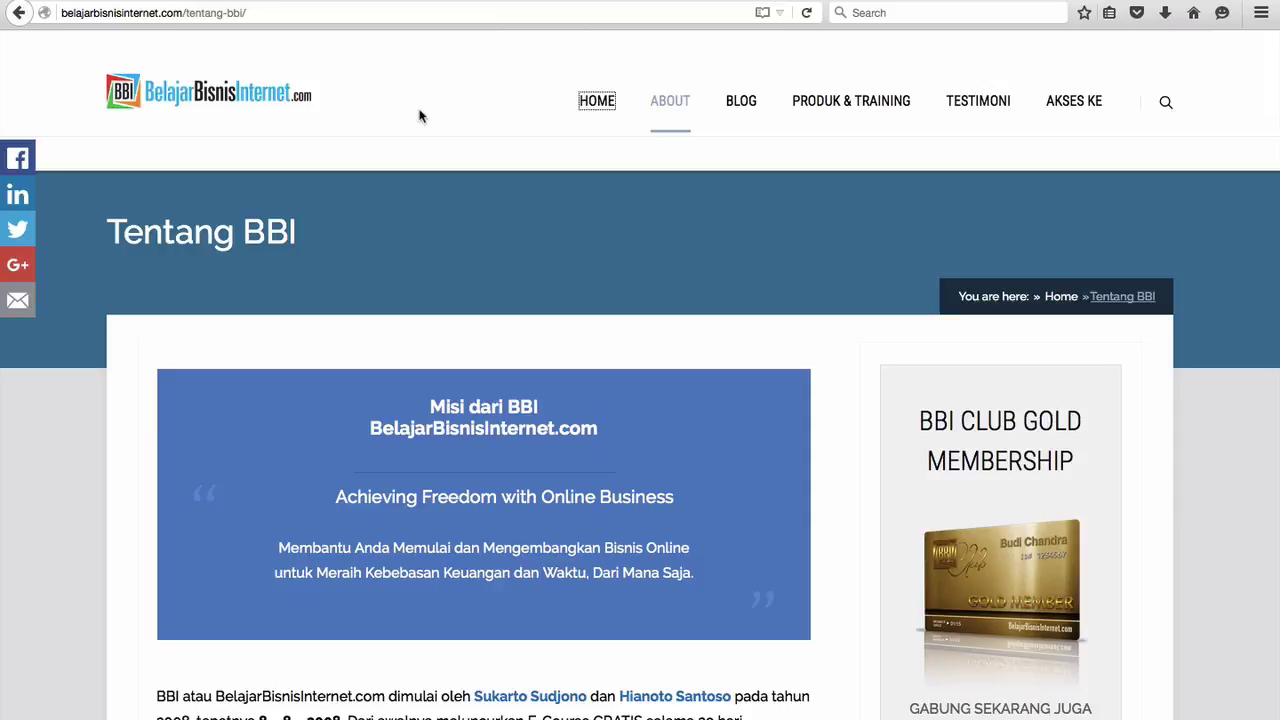
pyautogui.click(597, 101)
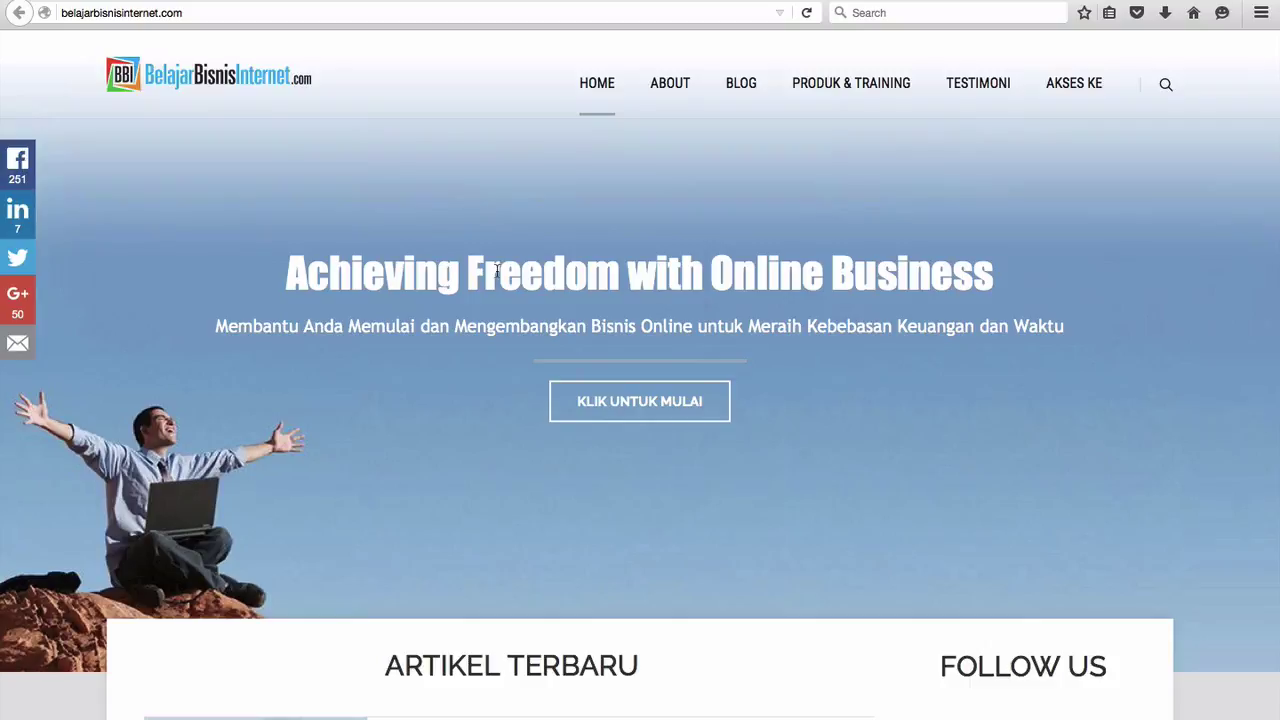
pyautogui.click(602, 88)
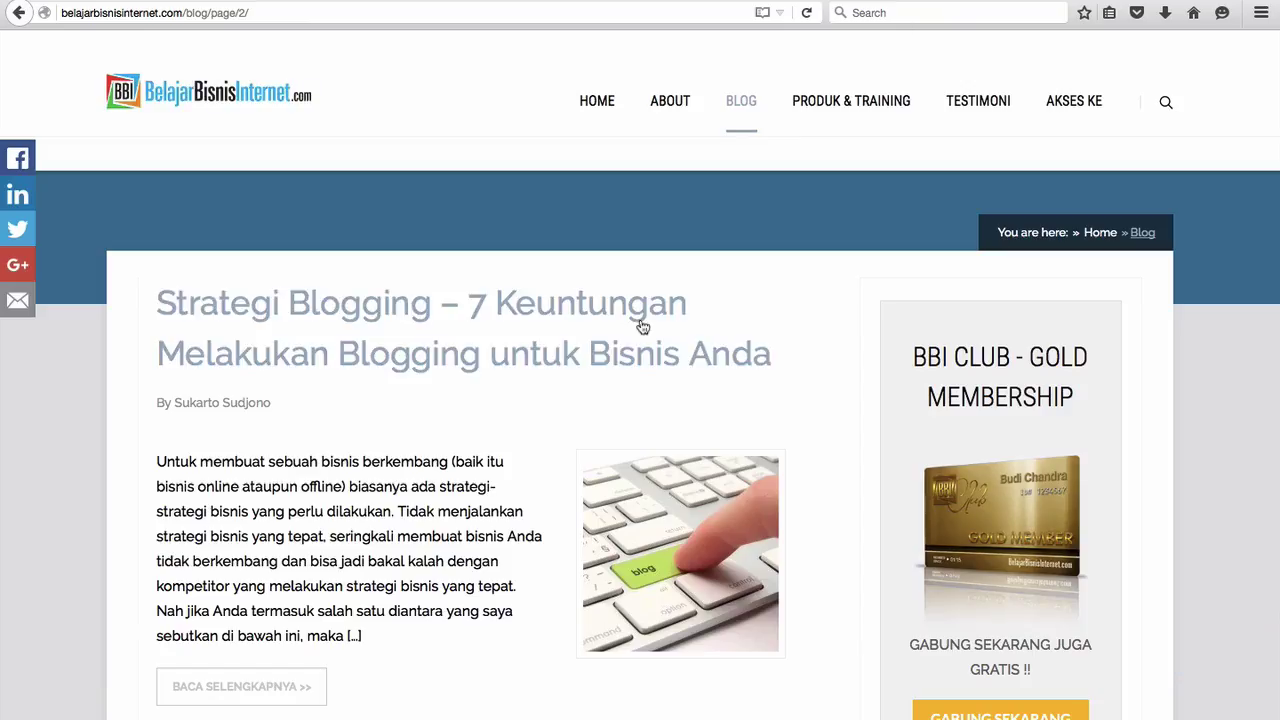
pyautogui.scroll(-3, 430, 437)
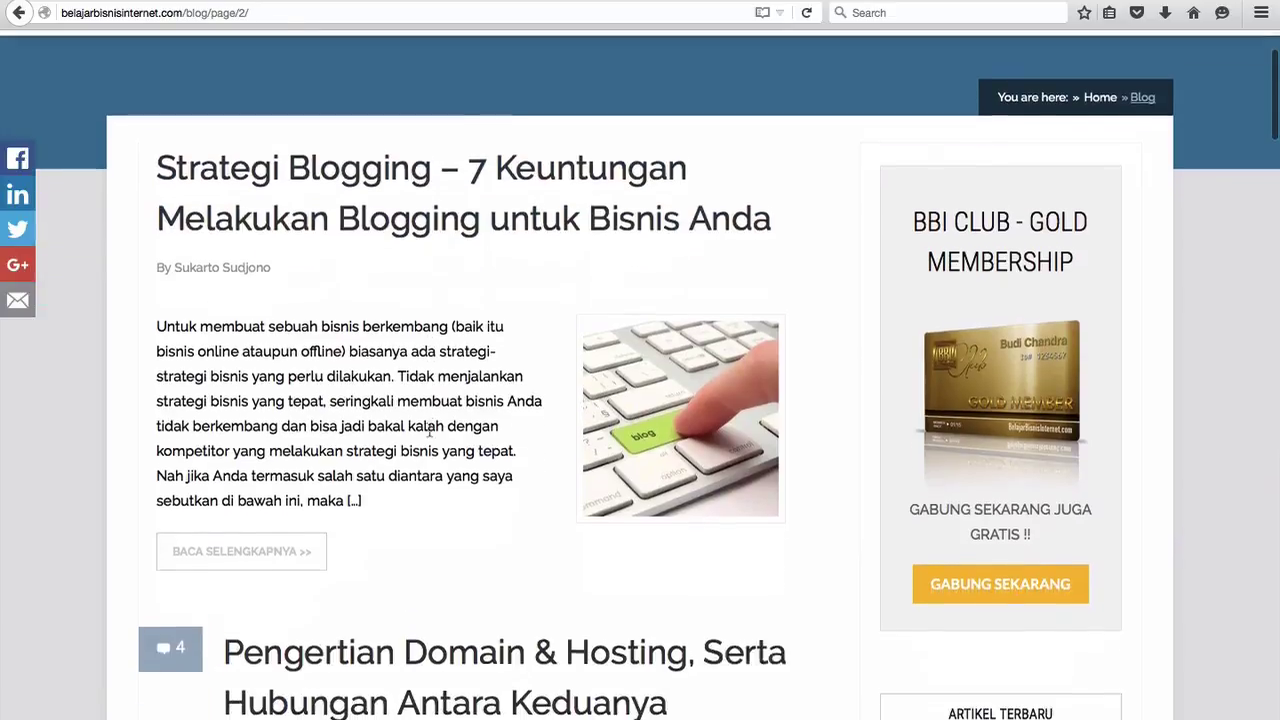
pyautogui.scroll(-2, 430, 437)
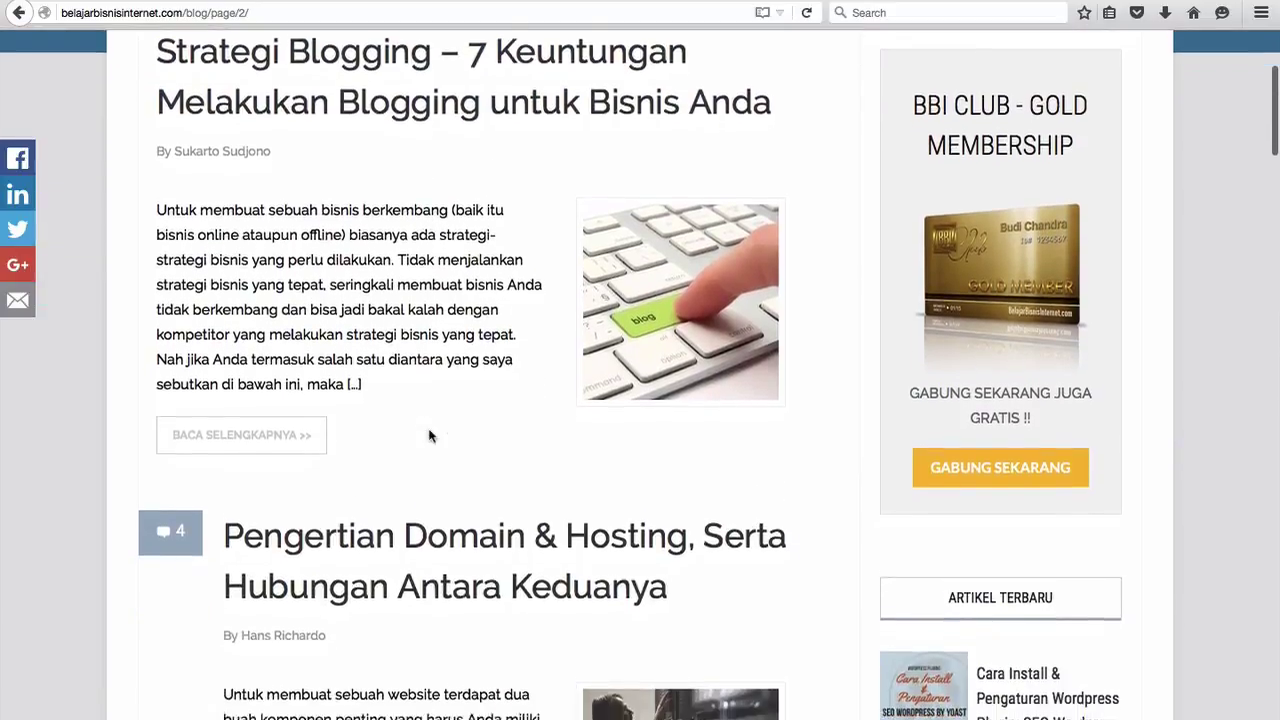
pyautogui.scroll(-3, 430, 437)
pyautogui.scroll(-7, 430, 437)
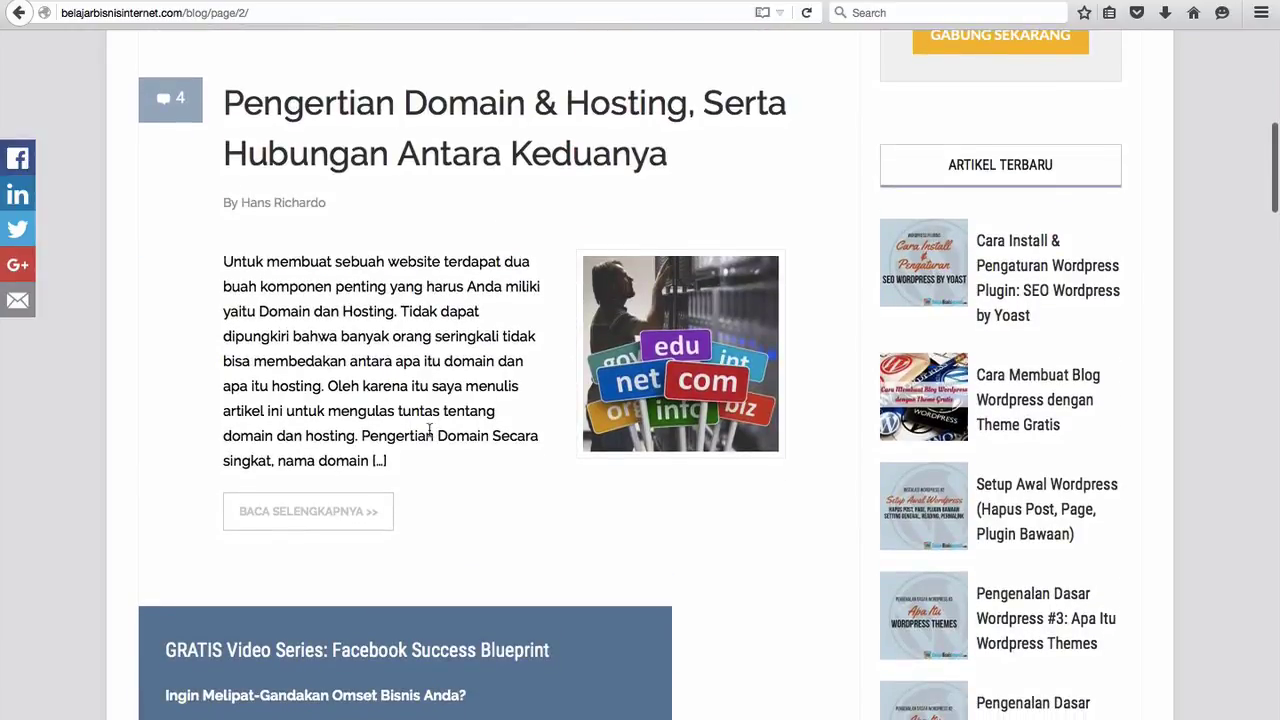
pyautogui.scroll(-2, 430, 432)
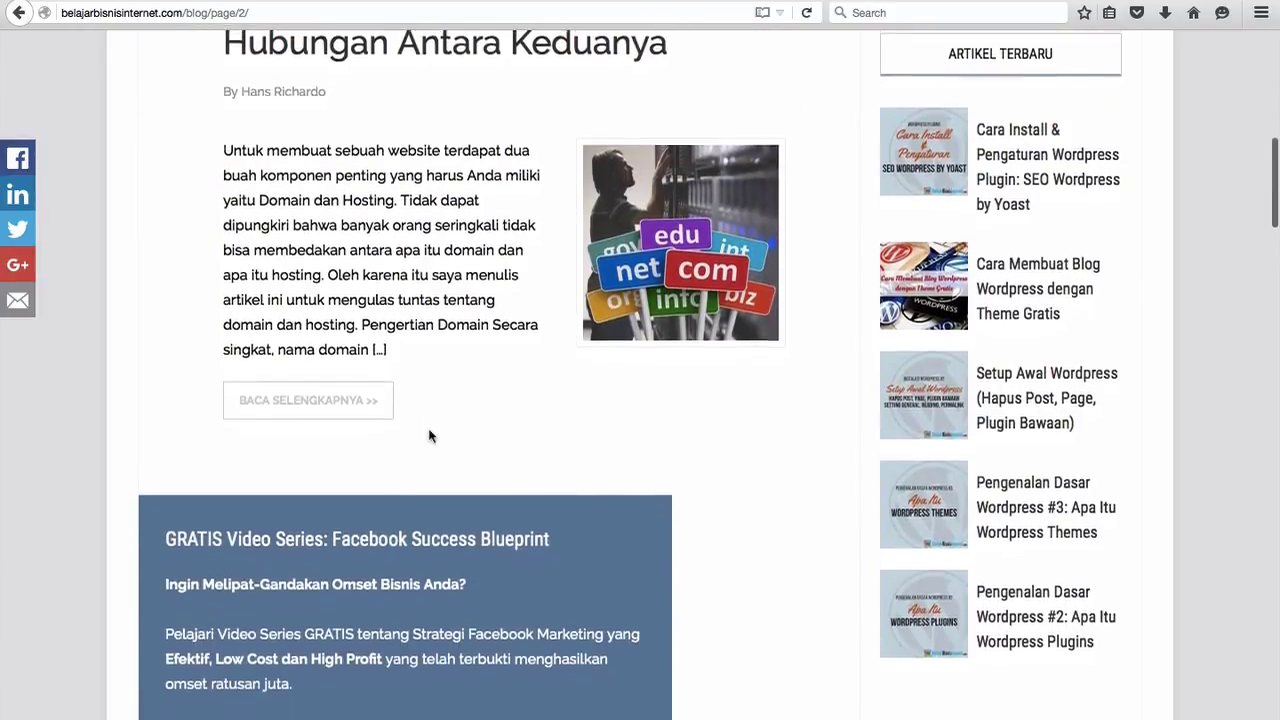
pyautogui.scroll(-10, 430, 435)
pyautogui.scroll(-1, 430, 436)
pyautogui.scroll(-5, 429, 435)
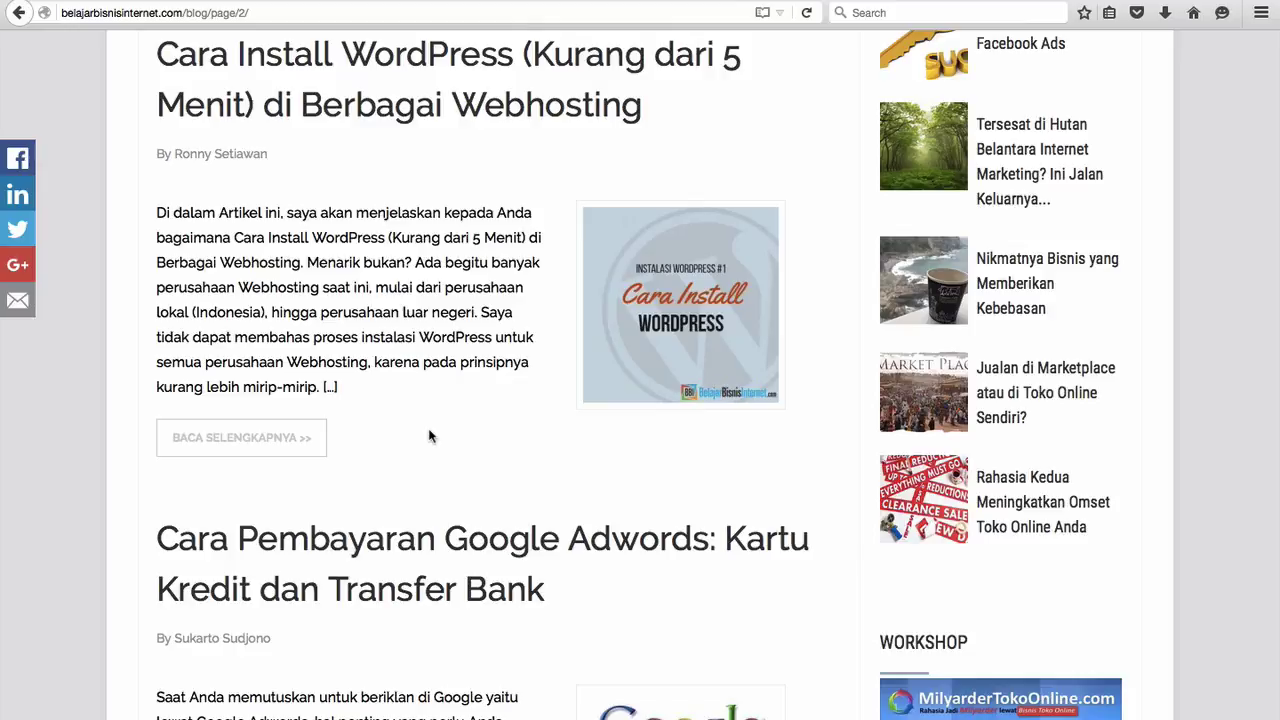
pyautogui.scroll(1, 429, 435)
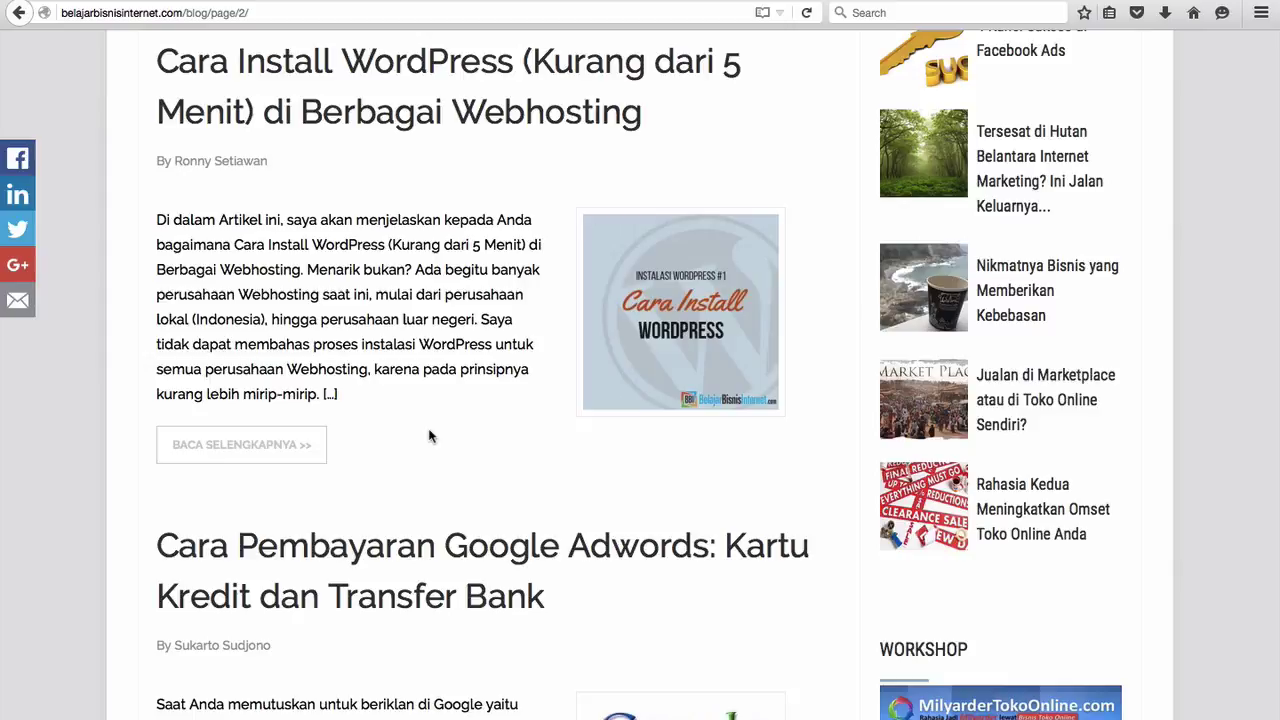
pyautogui.scroll(-1, 430, 436)
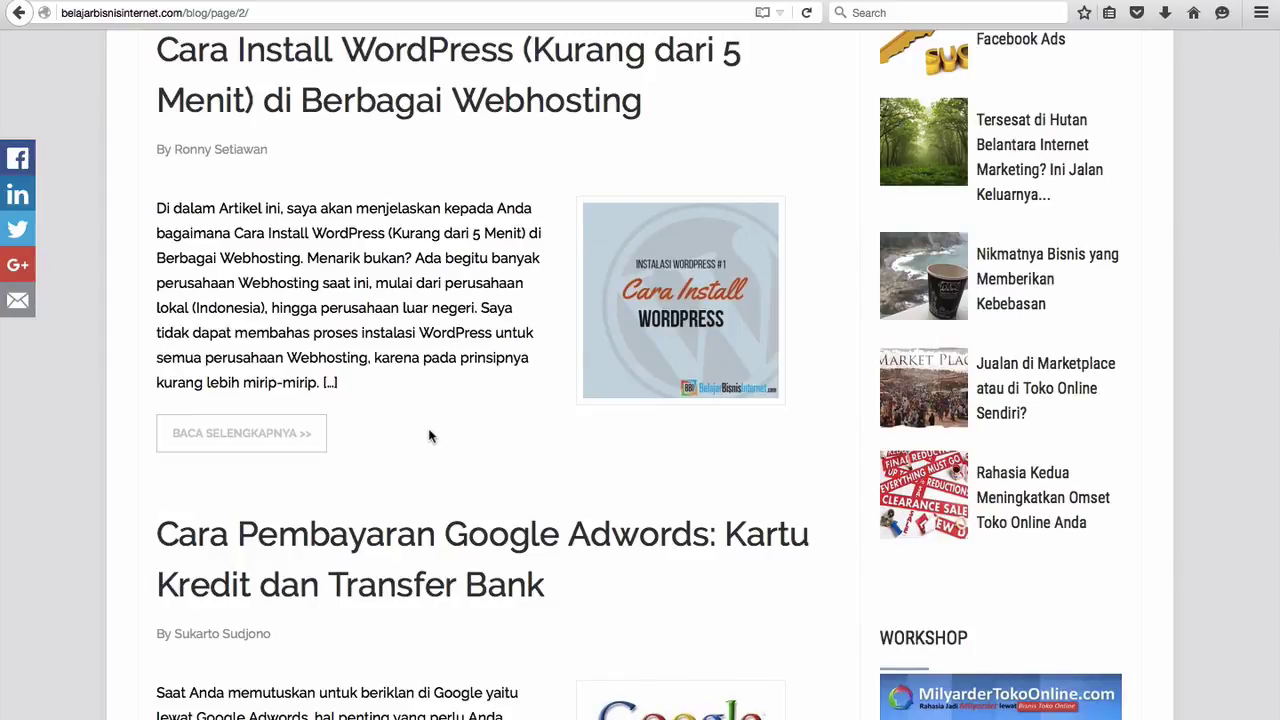
pyautogui.scroll(-5, 430, 436)
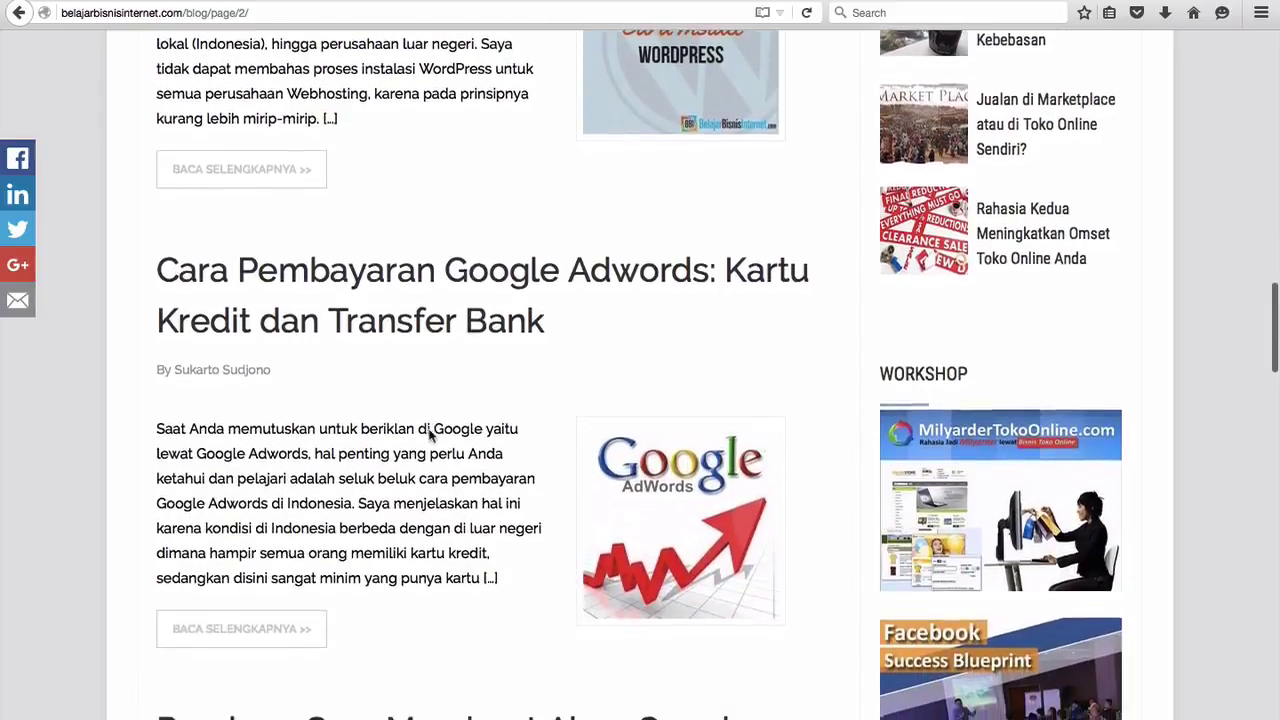
pyautogui.scroll(-10, 430, 430)
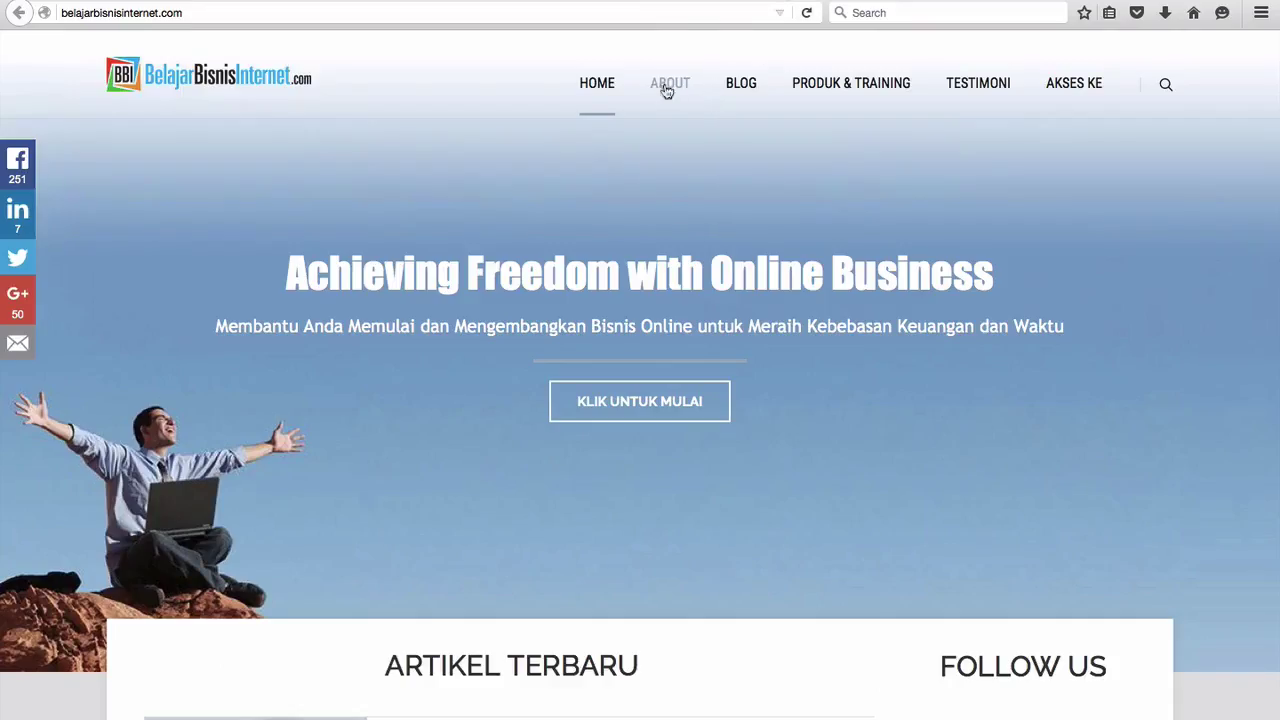
# Step: Look over the PRODUK & TRAINING menu before returning to the WordPress Dashboard
pyautogui.moveTo(809, 96)
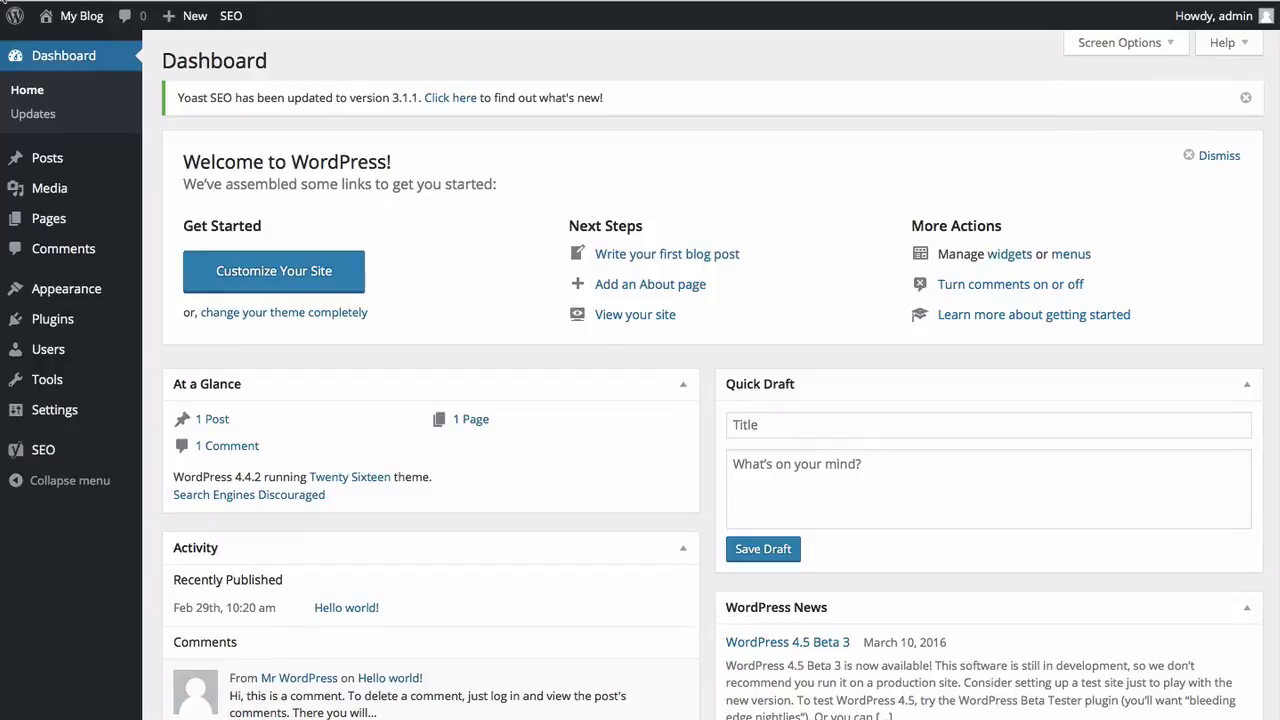
# Step: Create a new page titled 'About BBI' and place the cursor in its empty body
pyautogui.moveTo(45, 222)
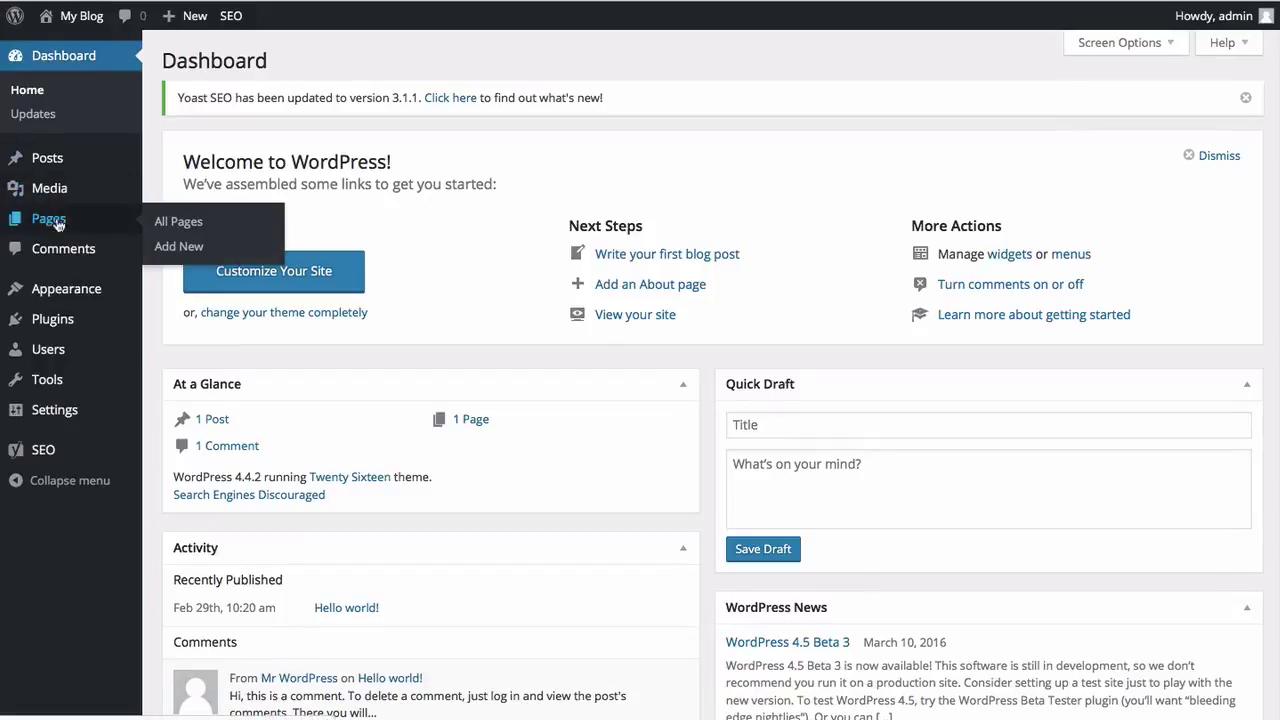
pyautogui.click(180, 250)
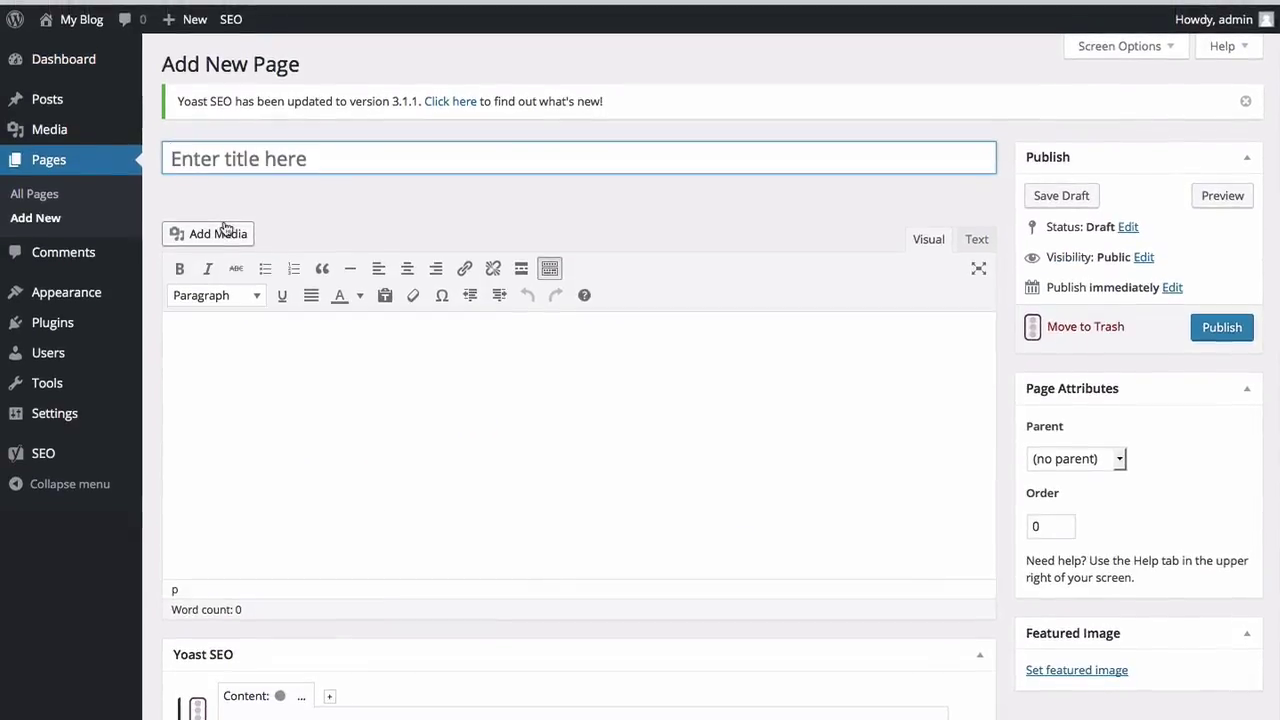
pyautogui.click(285, 162)
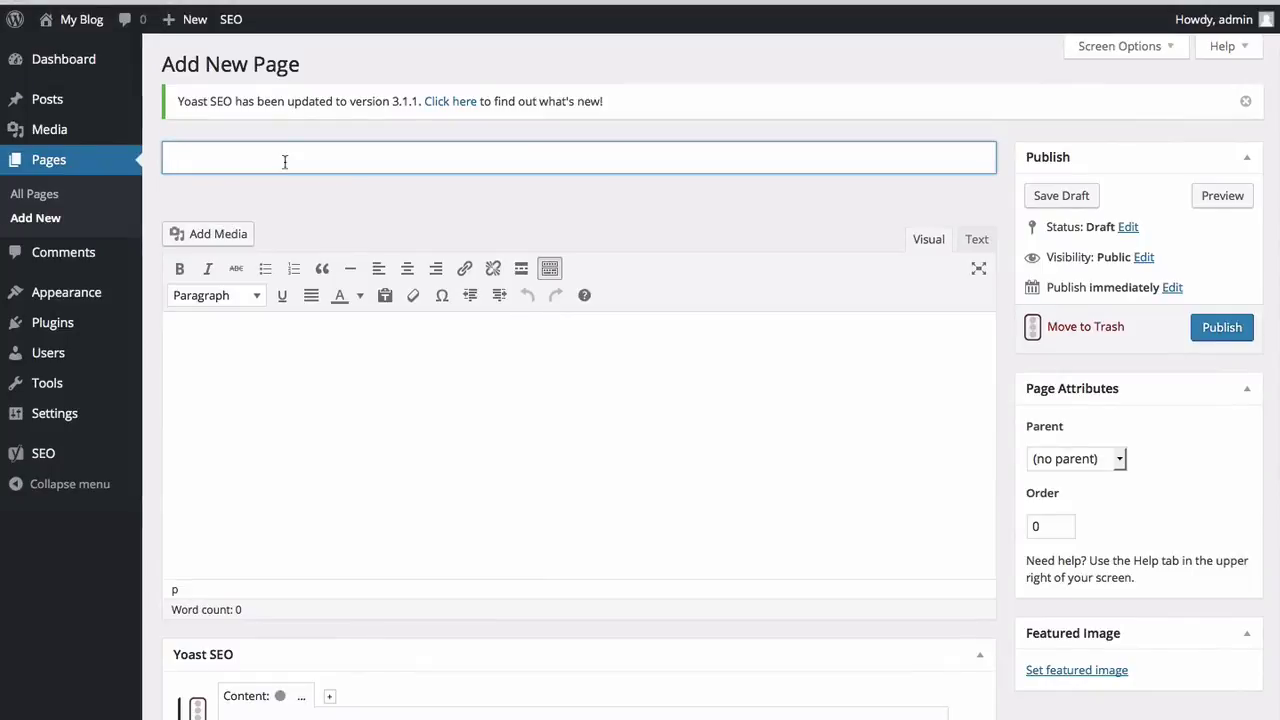
pyautogui.write('About BBI')
pyautogui.click(265, 347)
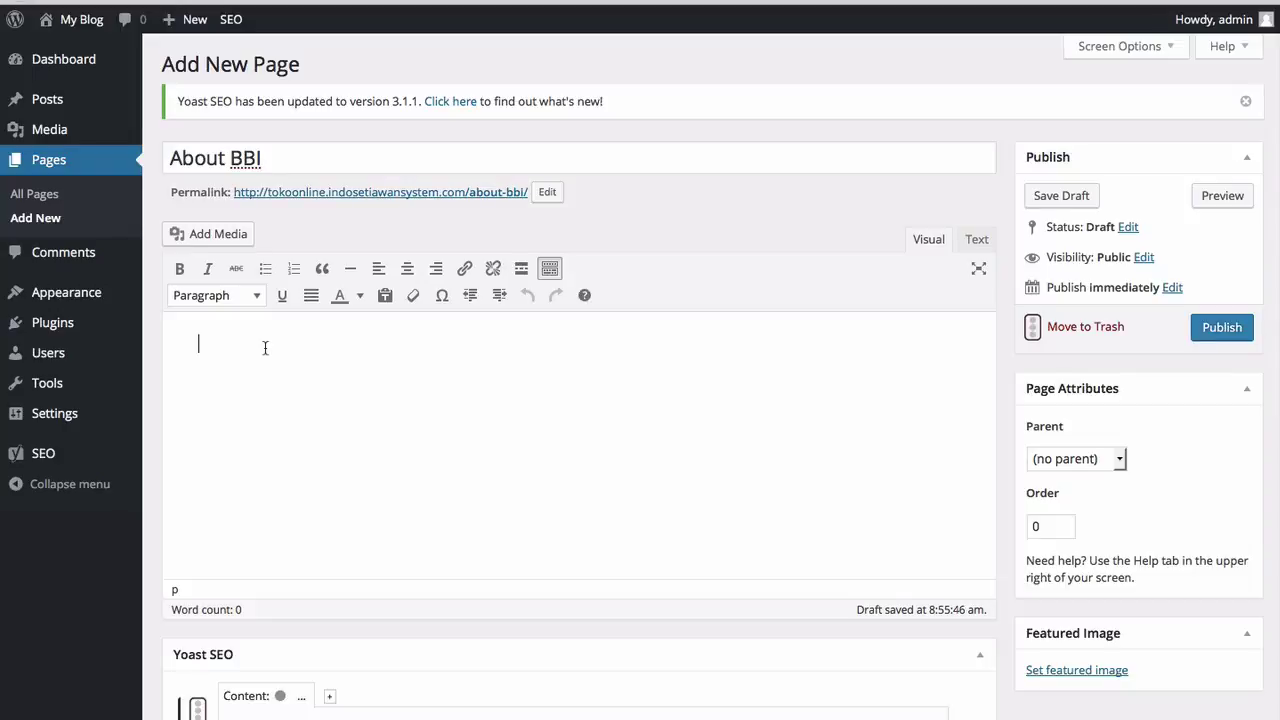
# Step: Type a self-introduction greeting, then start 'Saya adalah seorang Internet Marketer dan' below it
pyautogui.write('Hai, saya Ronny Setiaw')
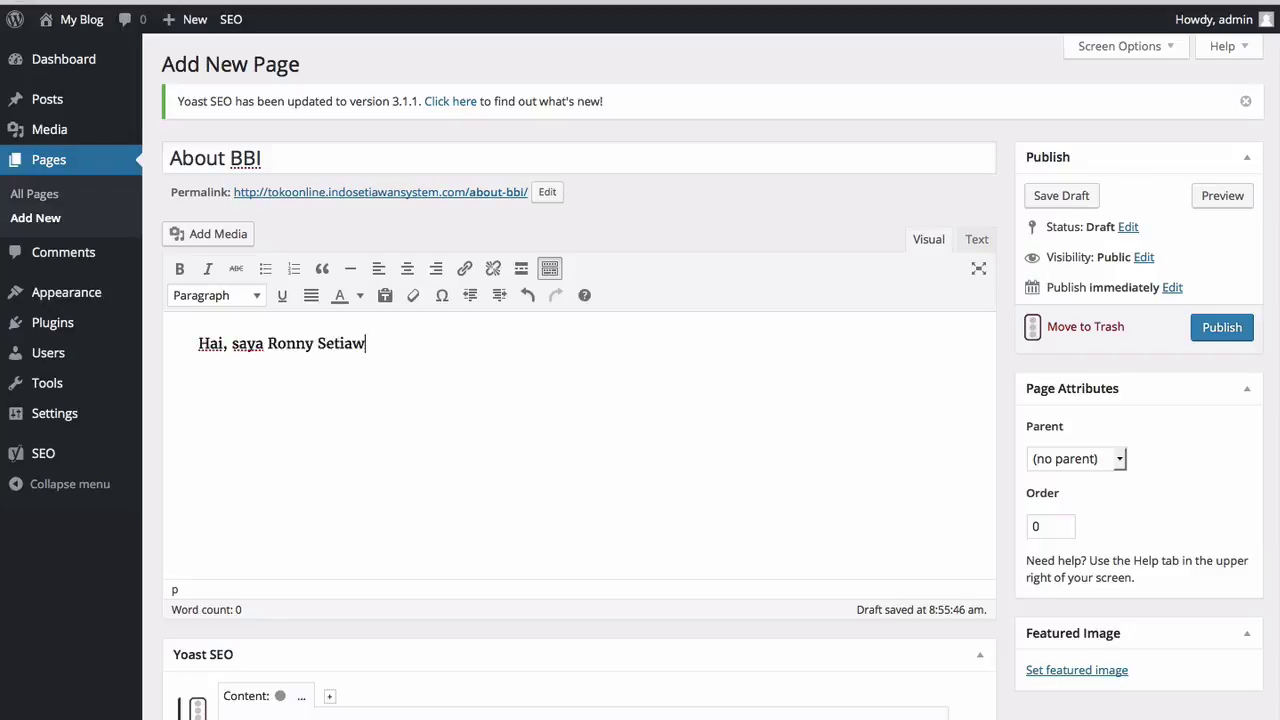
pyautogui.write('an dari BelajarBi')
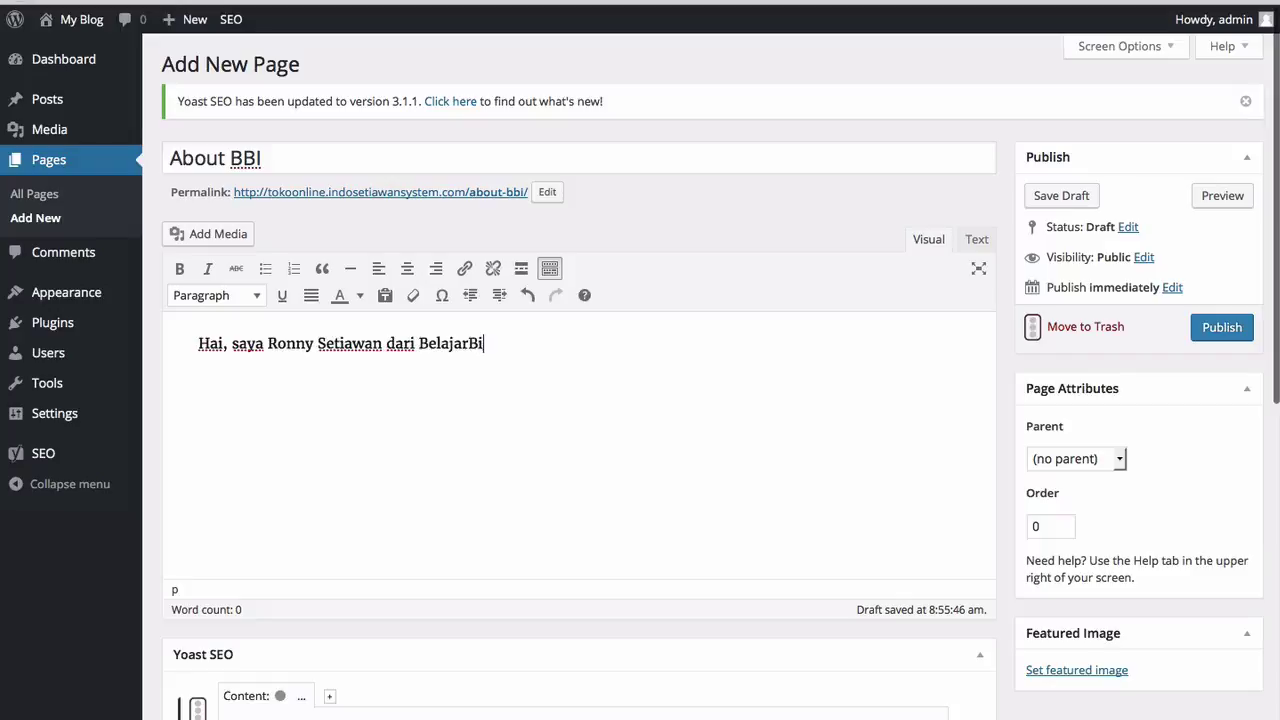
pyautogui.write('snisInternet.com')
pyautogui.press('Return')
pyautogui.write('Saya adalah seoarang')
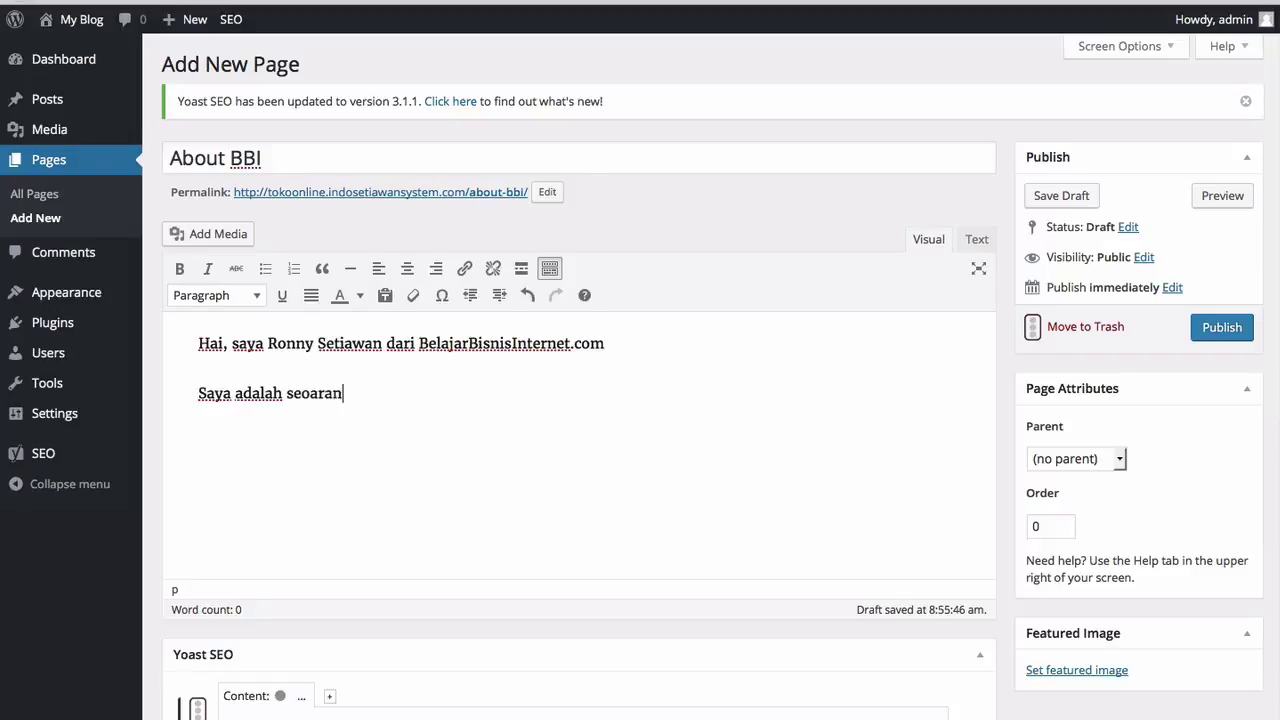
pyautogui.press('BackSpace')
pyautogui.press('BackSpace')
pyautogui.press('BackSpace')
pyautogui.press('BackSpace')
pyautogui.press('BackSpace')
pyautogui.press('BackSpace')
pyautogui.write('orang Markt')
pyautogui.press('BackSpace')
pyautogui.press('BackSpace')
pyautogui.press('BackSpace')
pyautogui.press('BackSpace')
pyautogui.press('BackSpace')
pyautogui.write('Internet Marketer dan')
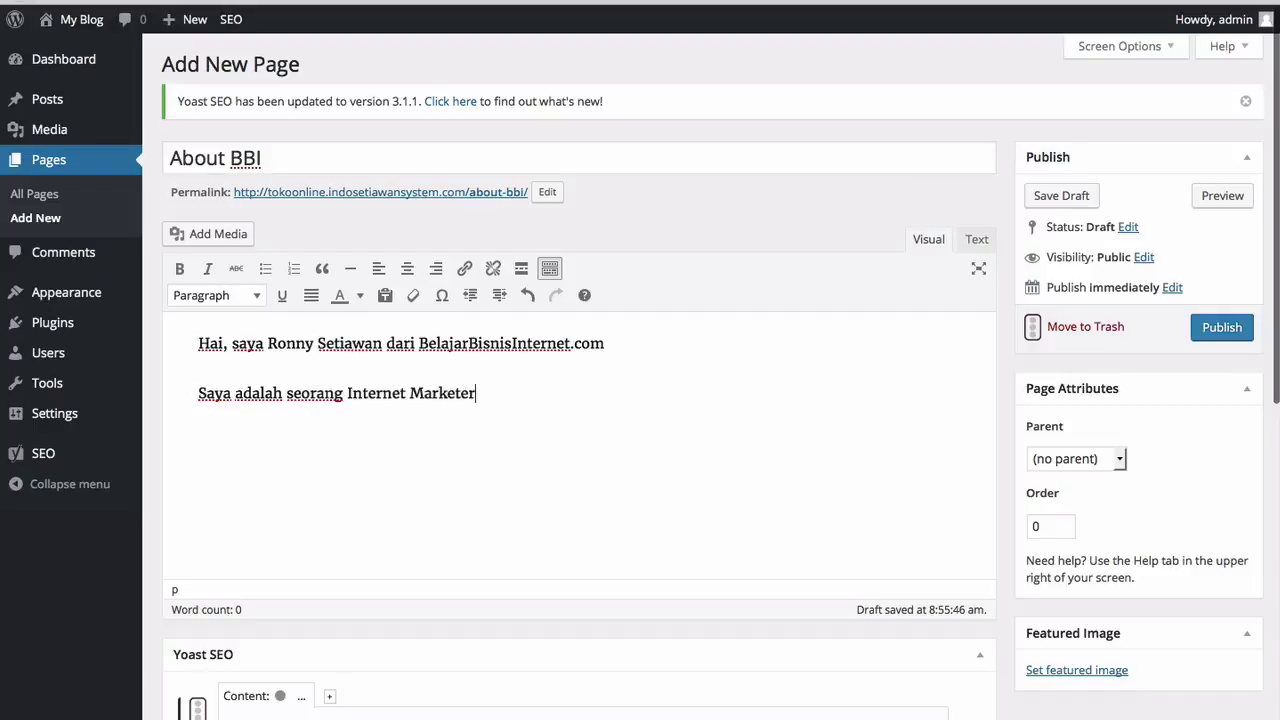
# Step: Finish the line with 'Training Leader di BBI' and add 'Sekian dan terima kasih'
pyautogui.press('BackSpace')
pyautogui.press('BackSpace')
pyautogui.write('ang Int')
pyautogui.press('BackSpace')
pyautogui.write('Training')
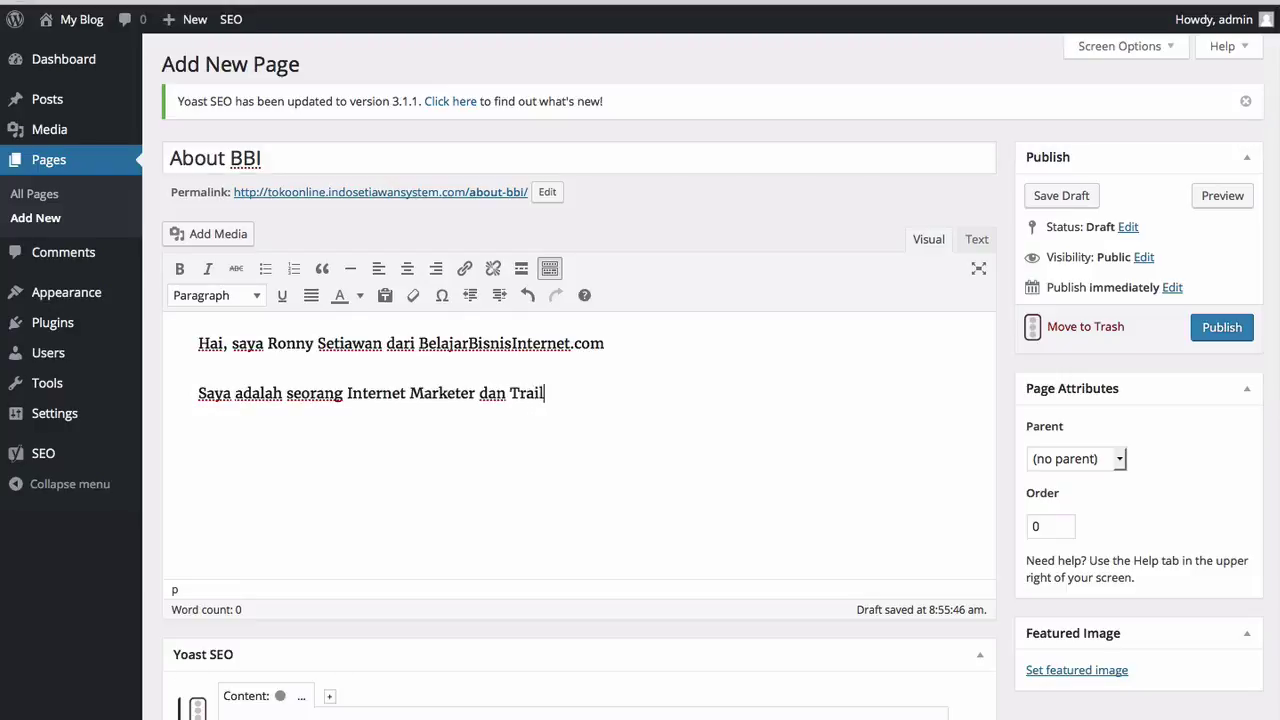
pyautogui.write(' leader')
pyautogui.press('BackSpace')
pyautogui.press('BackSpace')
pyautogui.press('BackSpace')
pyautogui.press('BackSpace')
pyautogui.press('BackSpace')
pyautogui.press('BackSpace')
pyautogui.write('Leader di BBI')
pyautogui.press('Return')
pyautogui.write('Sekian dan terima kasih')
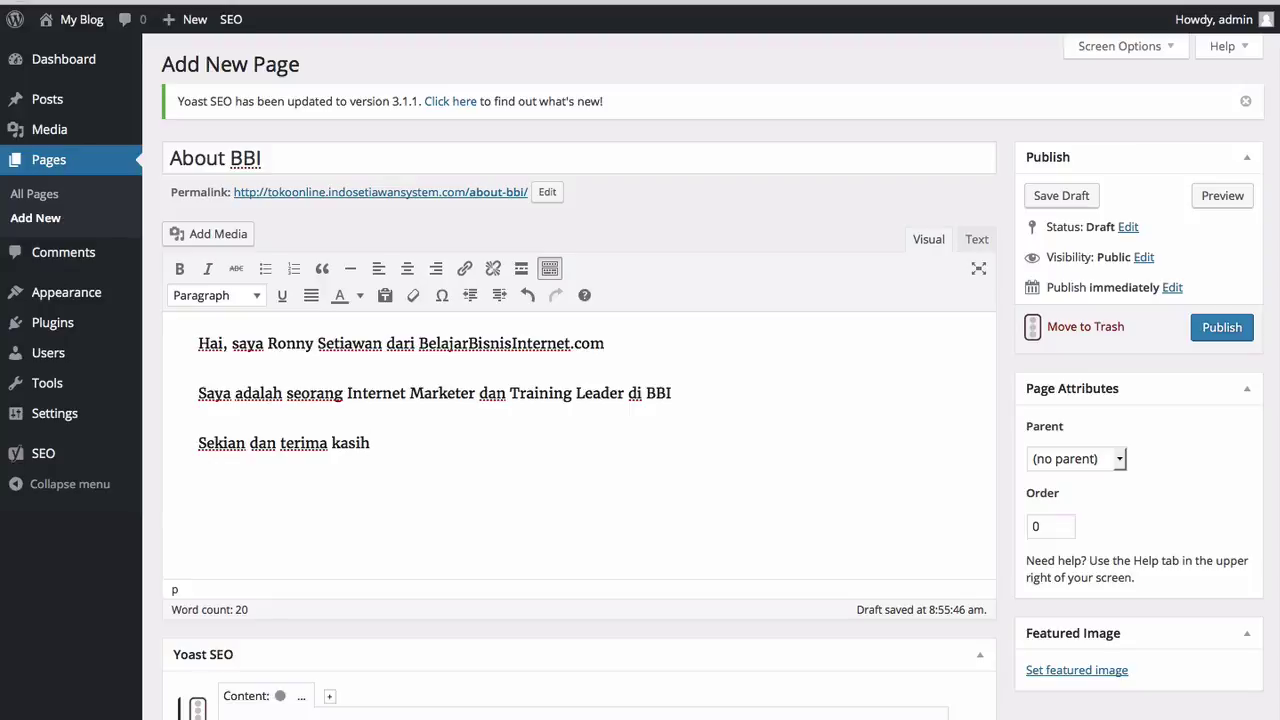
# Step: Publish the About BBI page and inspect its heading and paragraphs on the live site
pyautogui.click(1211, 330)
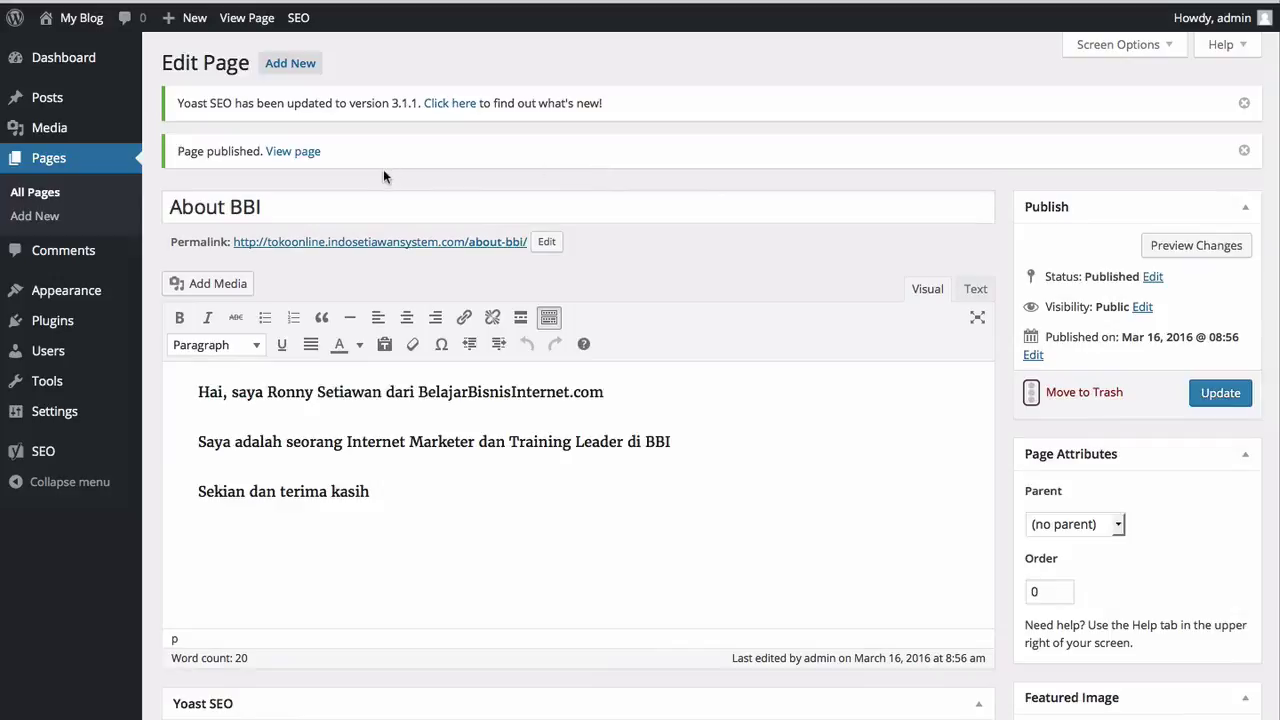
pyautogui.click(308, 158)
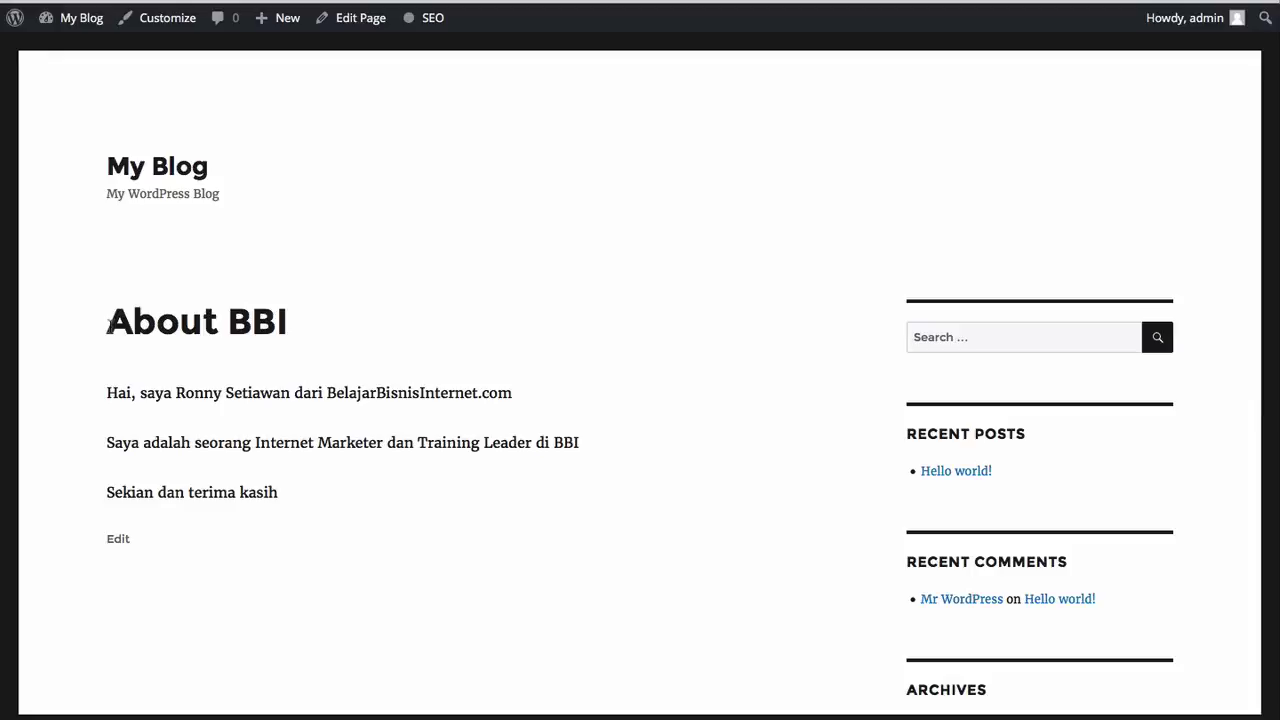
pyautogui.moveTo(108, 320); pyautogui.dragTo(290, 330)
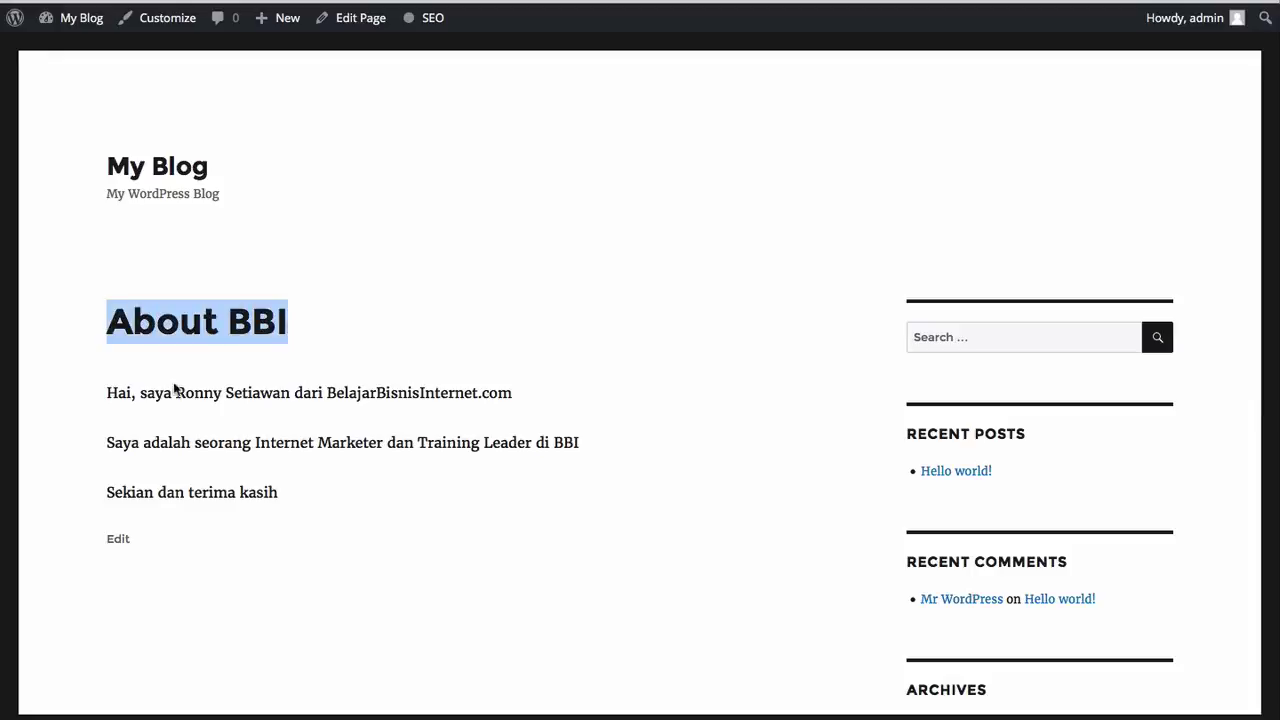
pyautogui.click(136, 412)
pyautogui.moveTo(107, 393); pyautogui.dragTo(313, 493)
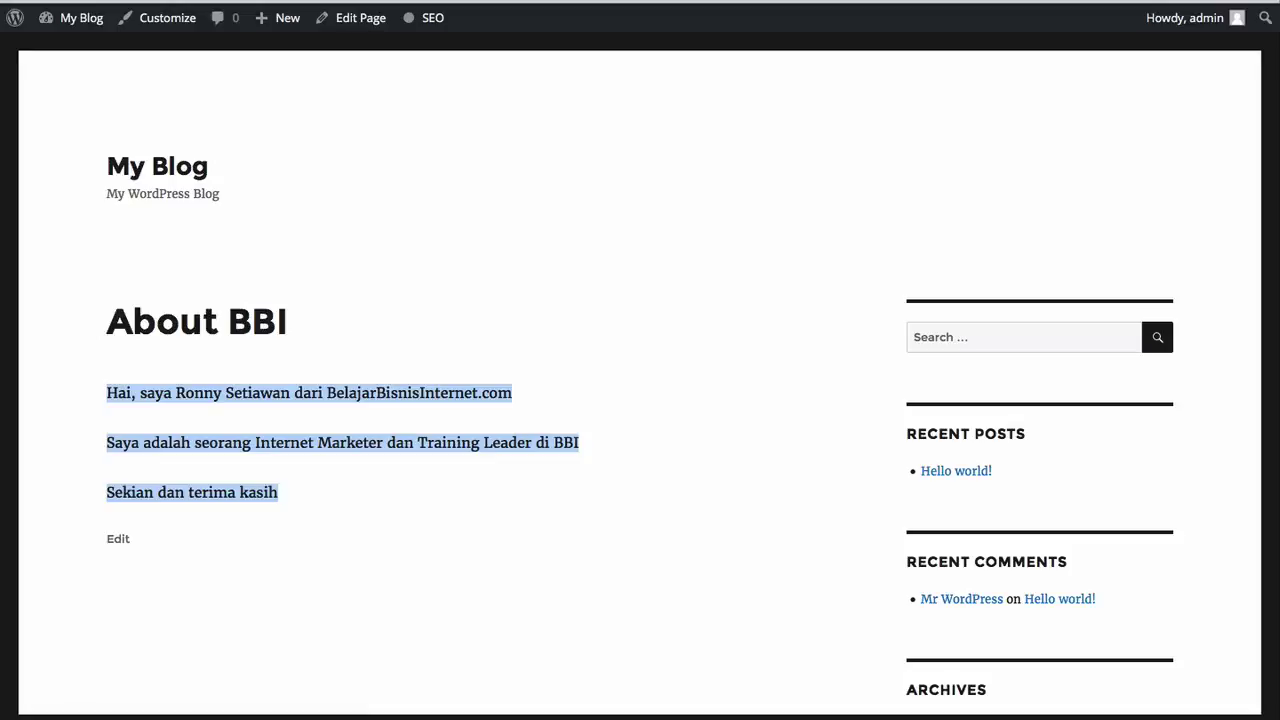
# Step: Return to the editor and start a new blank post
pyautogui.hotkey('ctrl', 'shift', 'Tab')
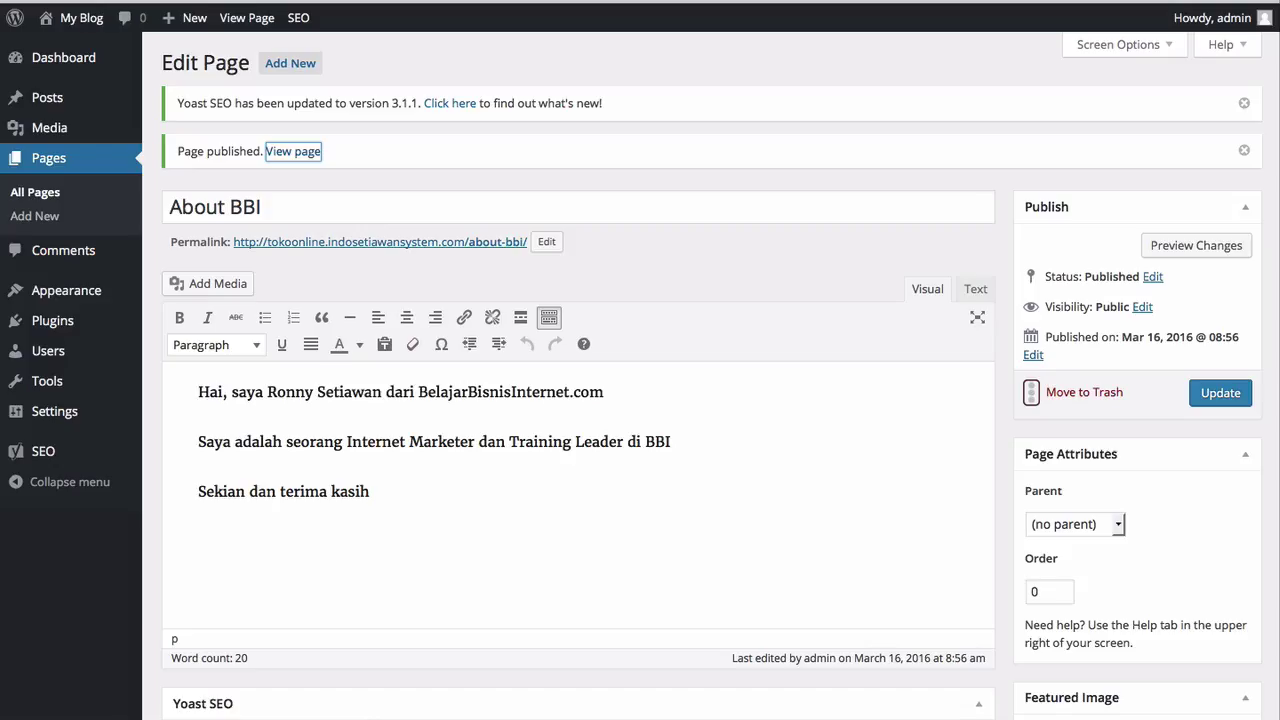
pyautogui.moveTo(79, 99)
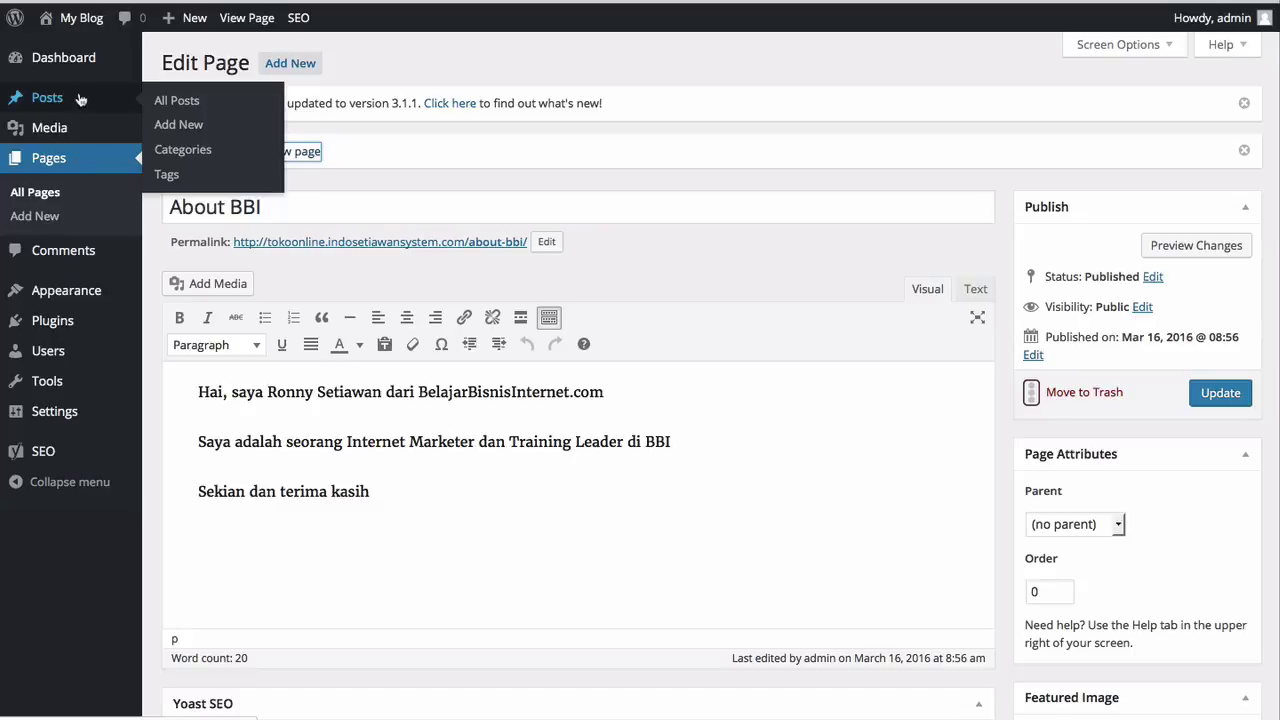
pyautogui.click(191, 128)
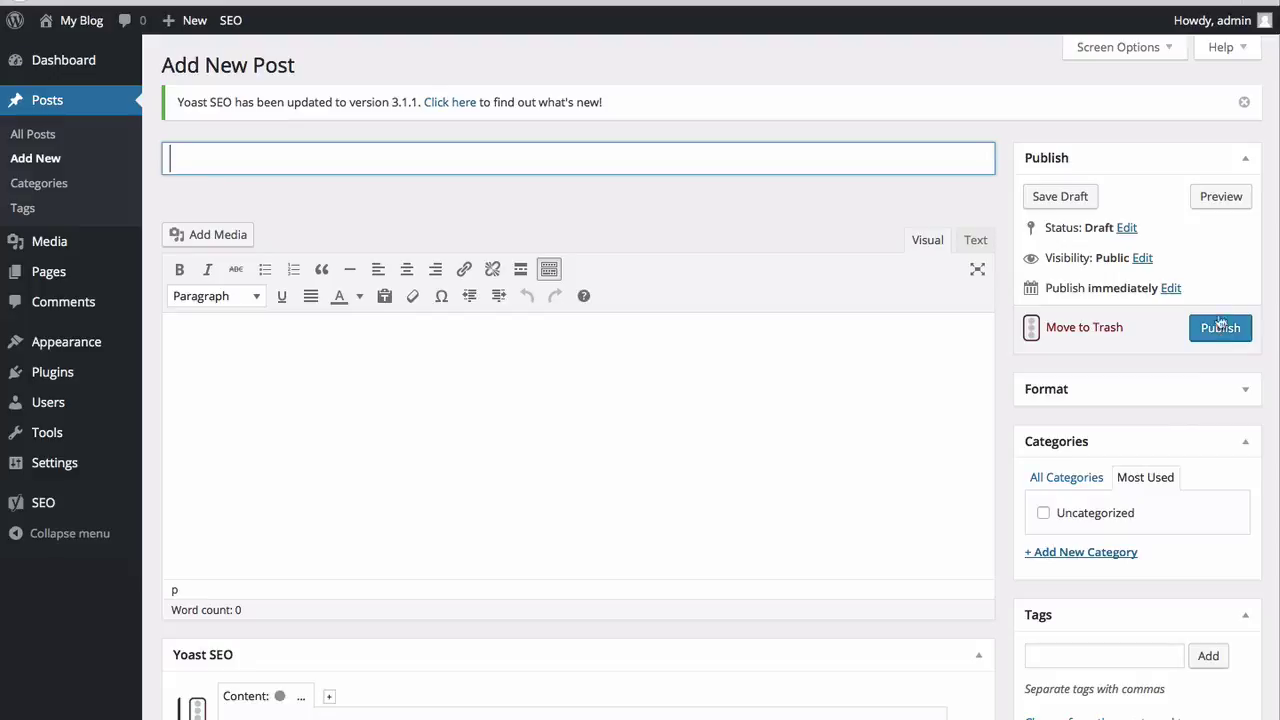
pyautogui.moveTo(82, 276)
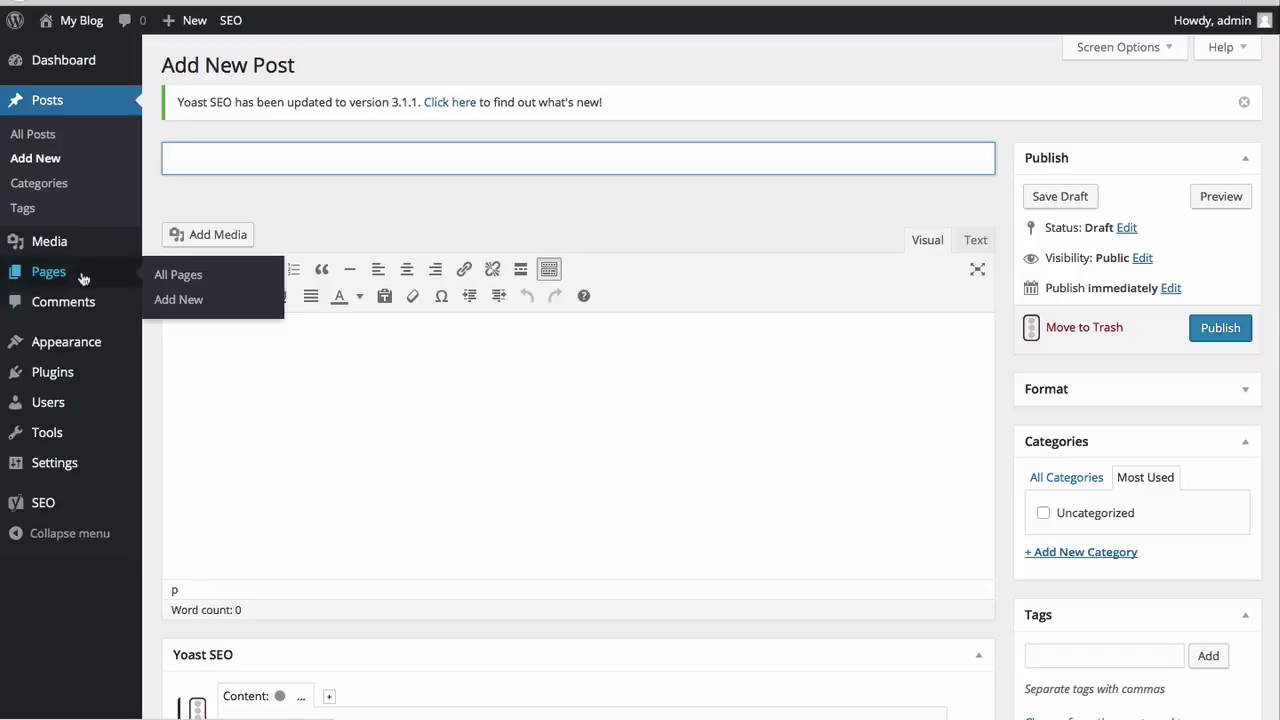
# Step: Add a full stop after BBI and the paragraph 'Ini adalah tambahan content yang dilakukan untuk percobaan saja.', then update
pyautogui.click(162, 281)
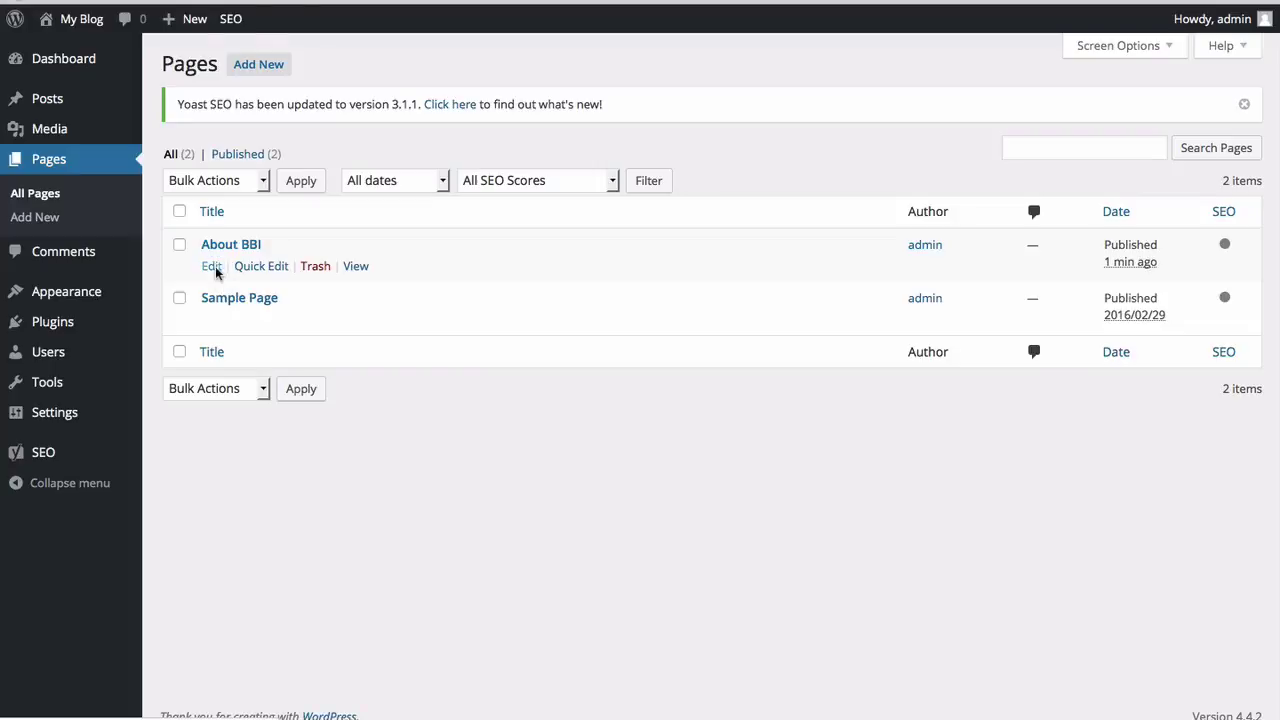
pyautogui.click(213, 266)
pyautogui.click(405, 460)
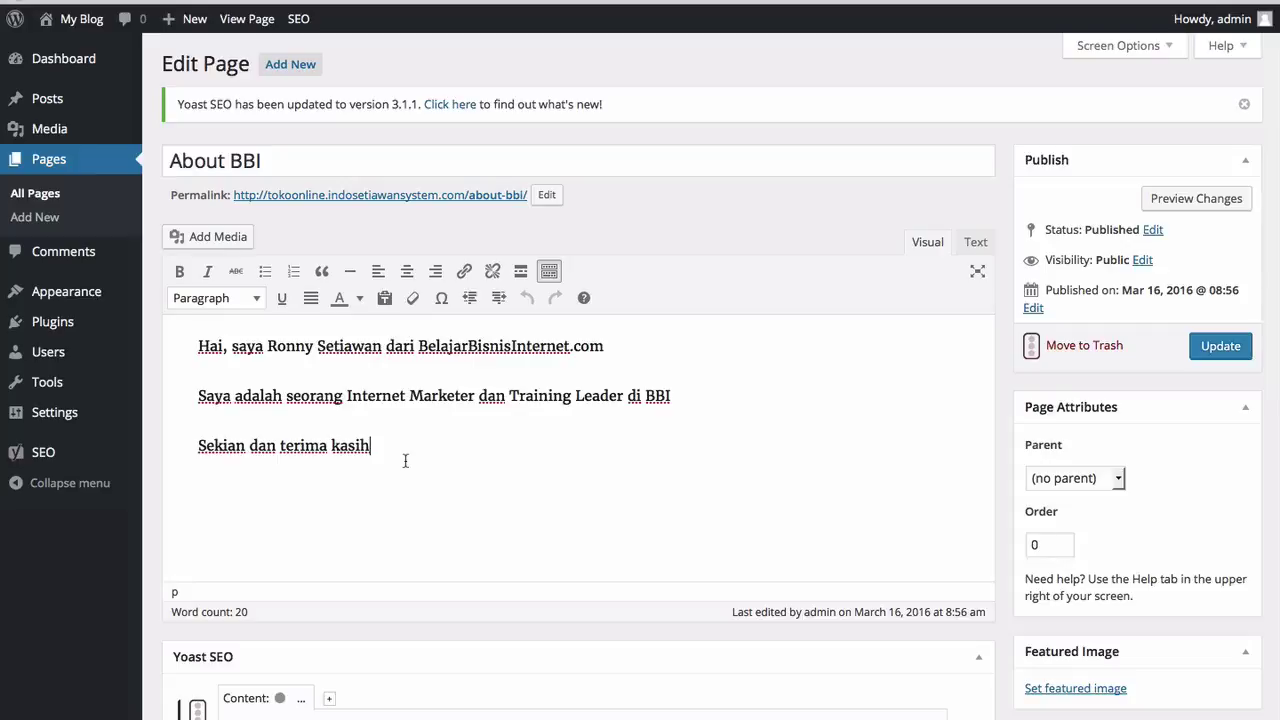
pyautogui.click(707, 390)
pyautogui.write('.')
pyautogui.press('Return')
pyautogui.write('Ini ada')
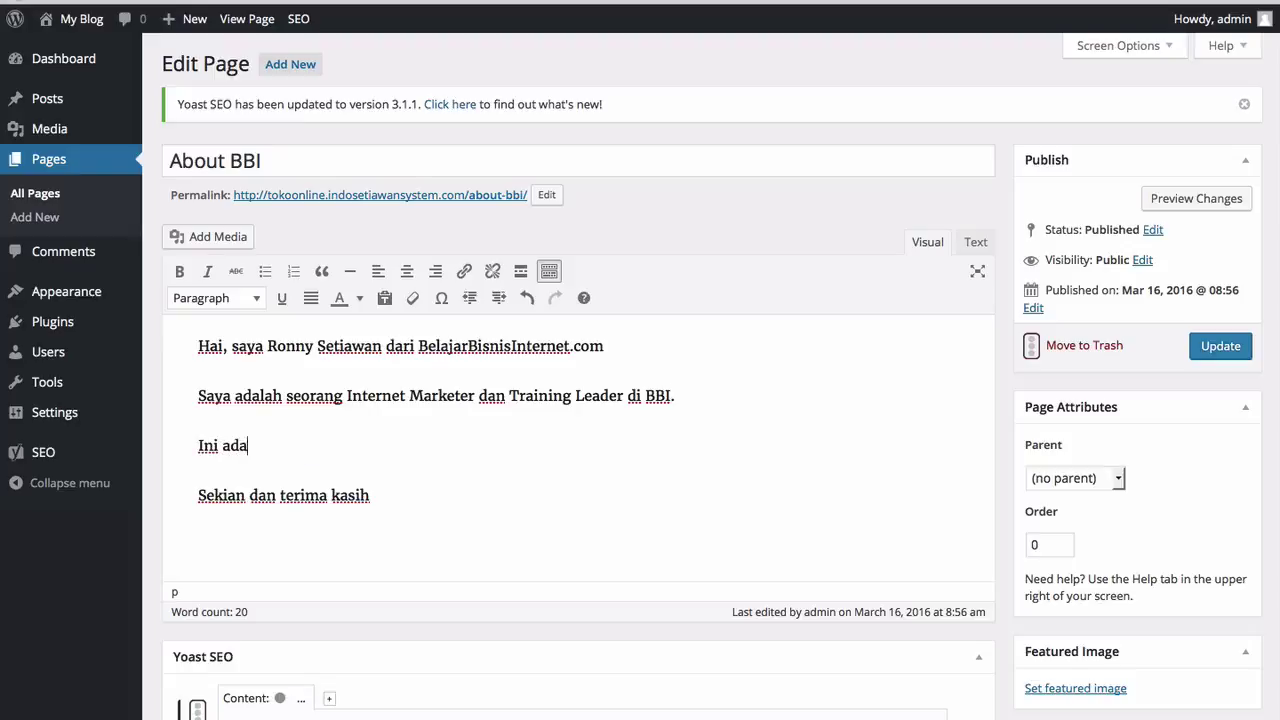
pyautogui.write('lah tambahan content ')
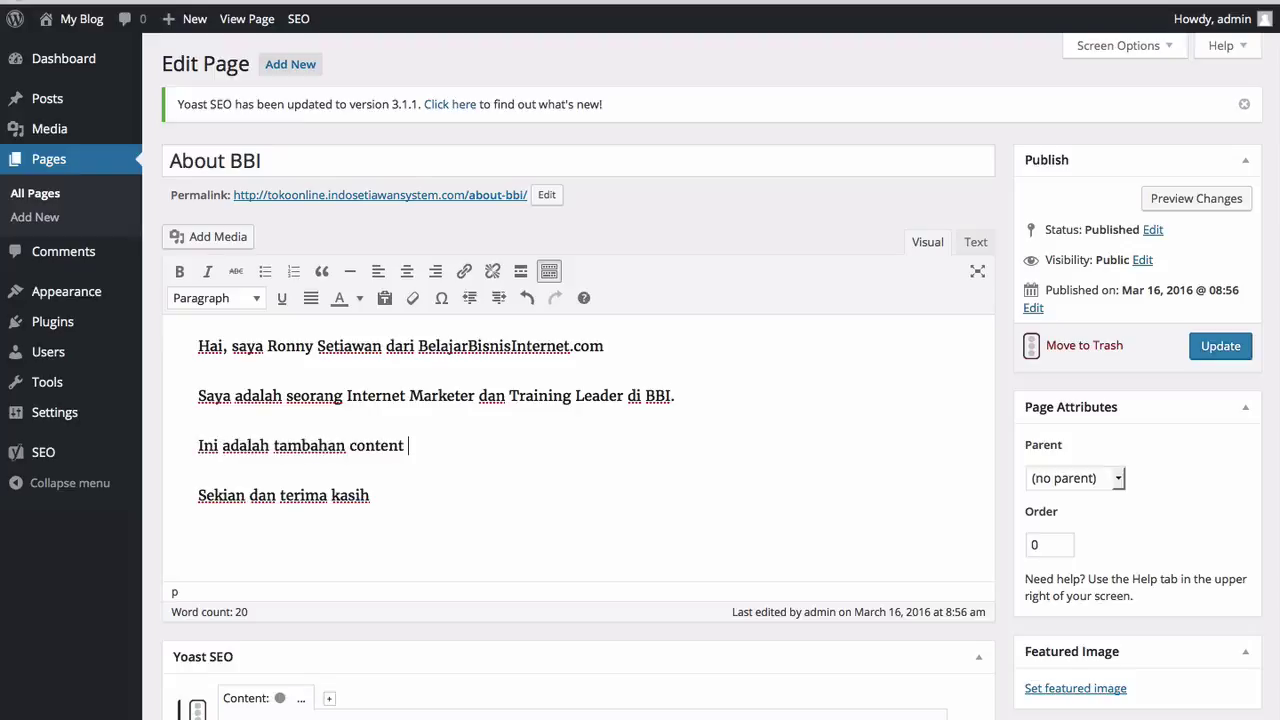
pyautogui.write('yang dilakukan untuk ')
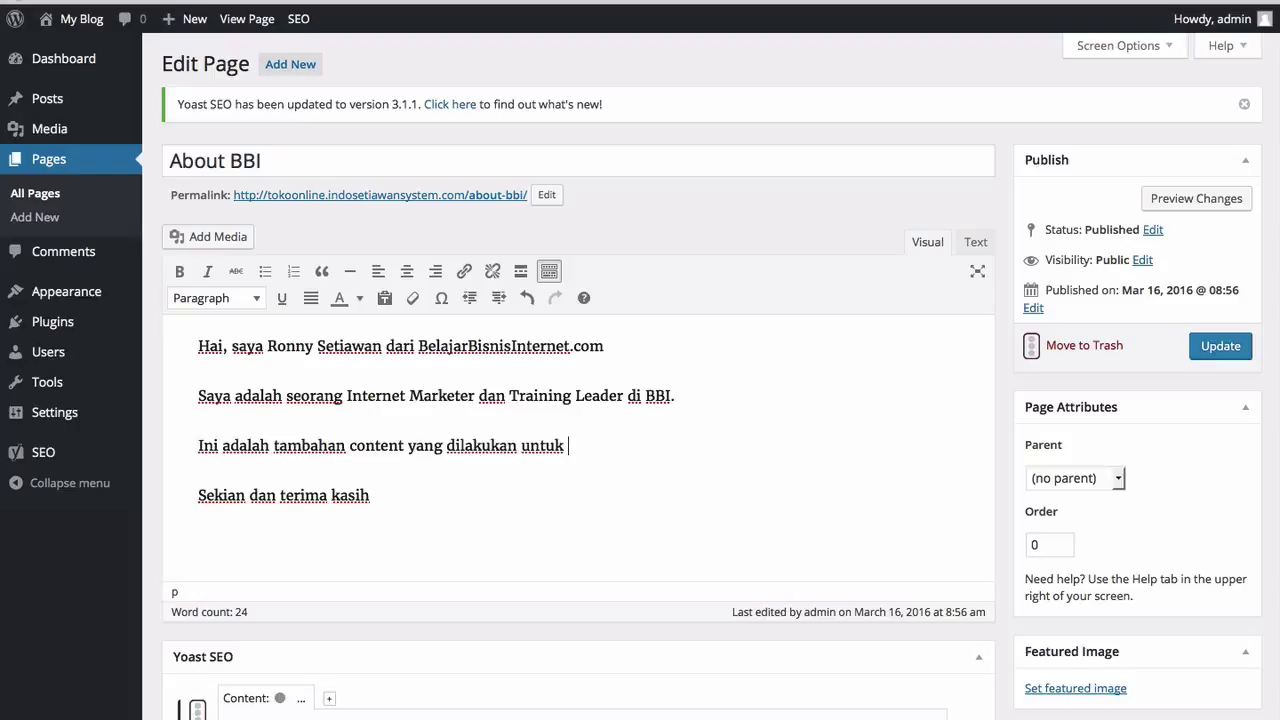
pyautogui.write('percobaan saja.')
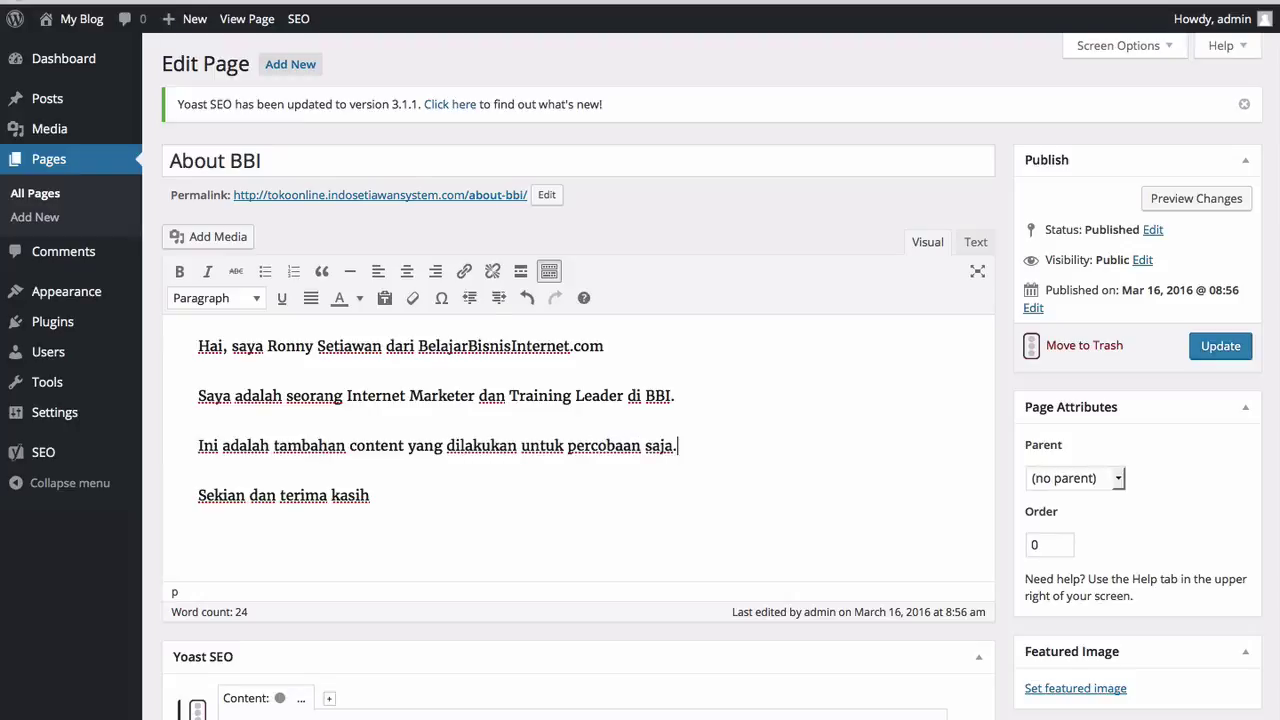
pyautogui.click(1229, 345)
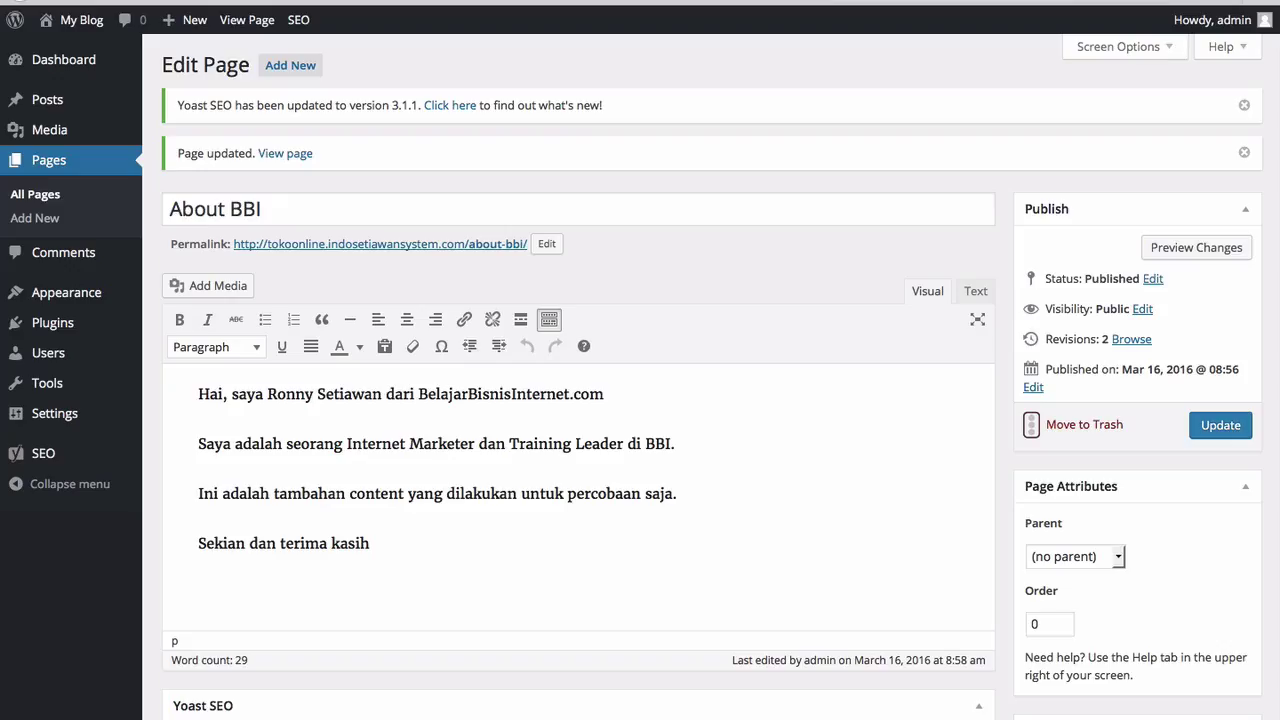
pyautogui.moveTo(78, 104)
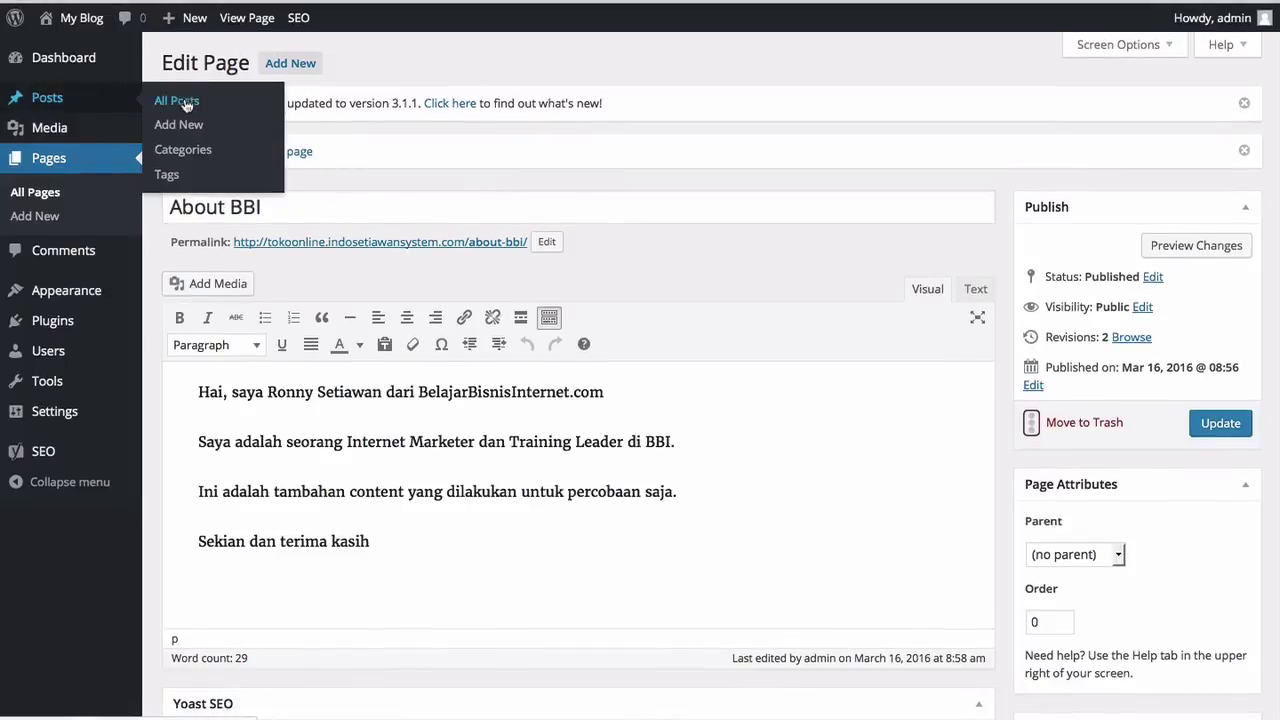
# Step: Add a self-introduction greeting and 'terima kasih' to Hello world!, update it, and view it live
pyautogui.click(186, 104)
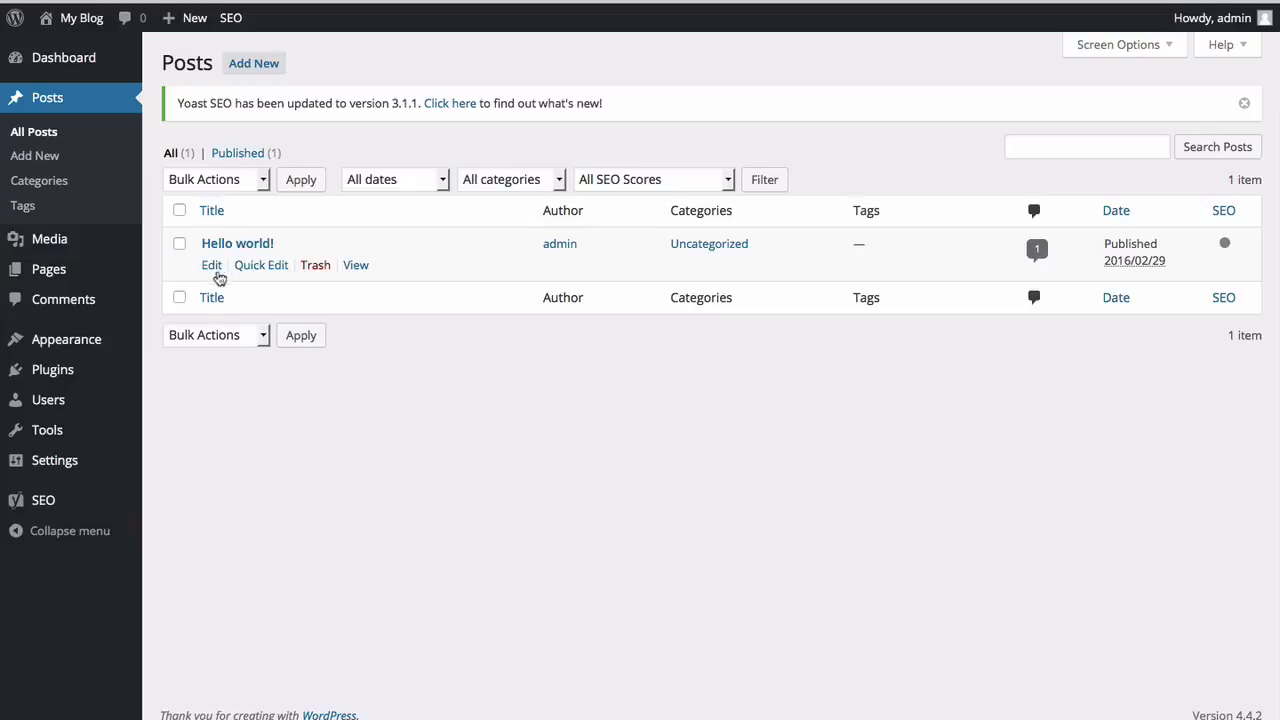
pyautogui.click(212, 269)
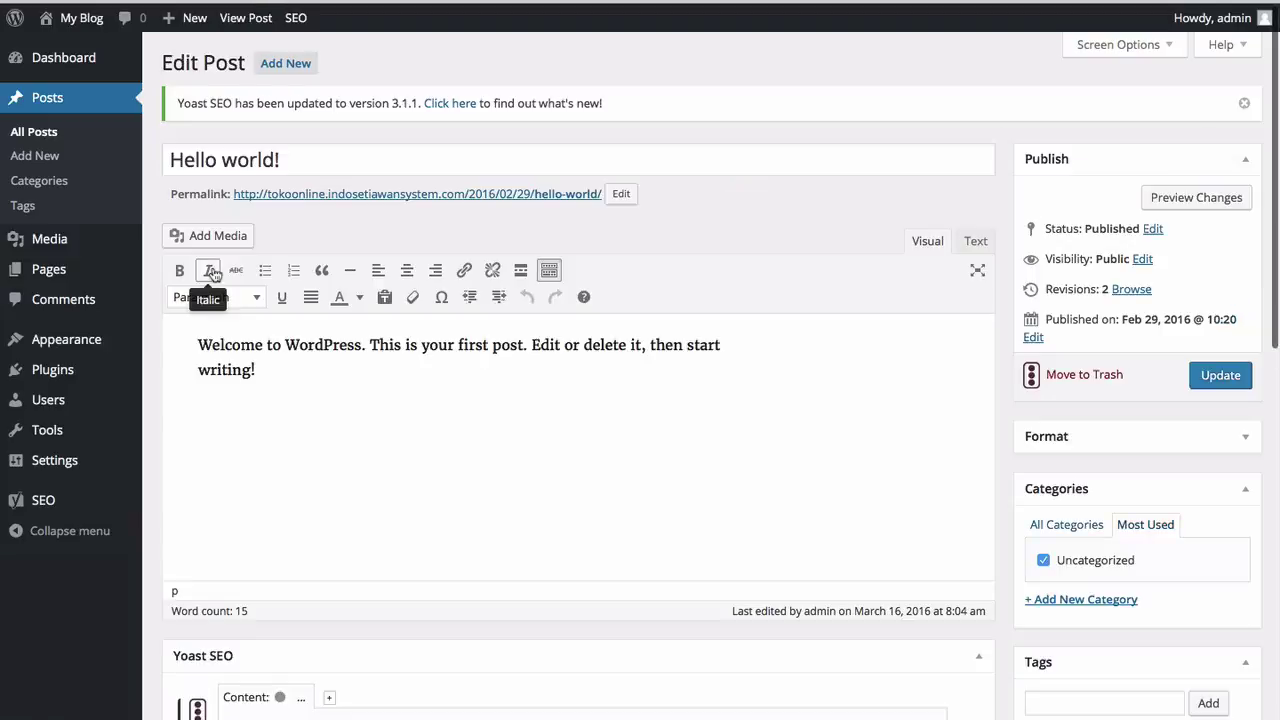
pyautogui.click(297, 390)
pyautogui.press('Return')
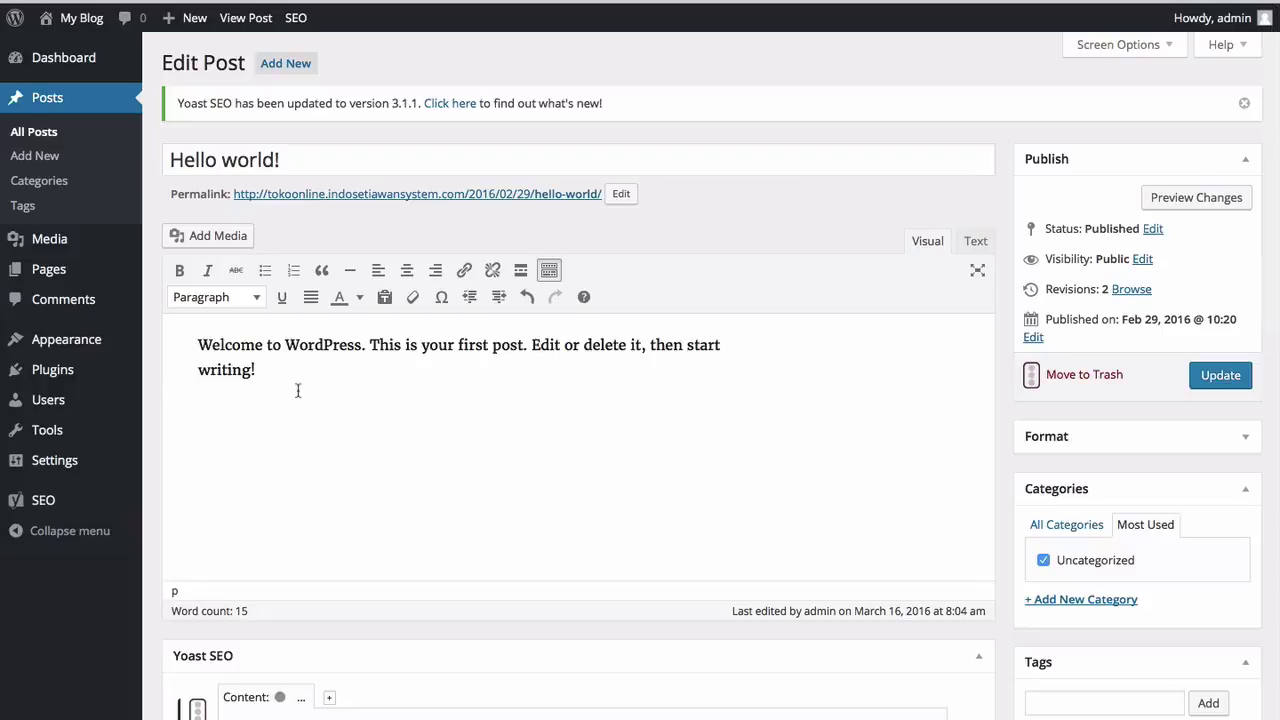
pyautogui.write('Hai, saya R')
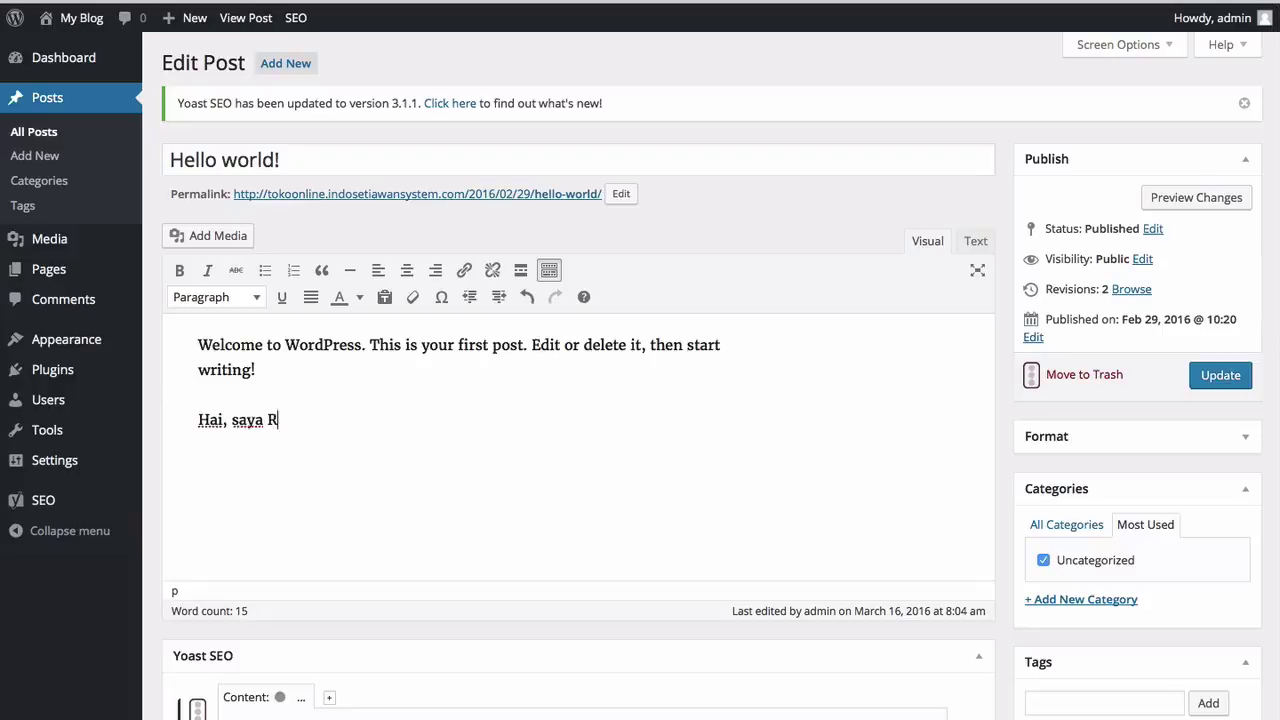
pyautogui.write('onny Setiawan')
pyautogui.press('Return')
pyautogui.write('teri')
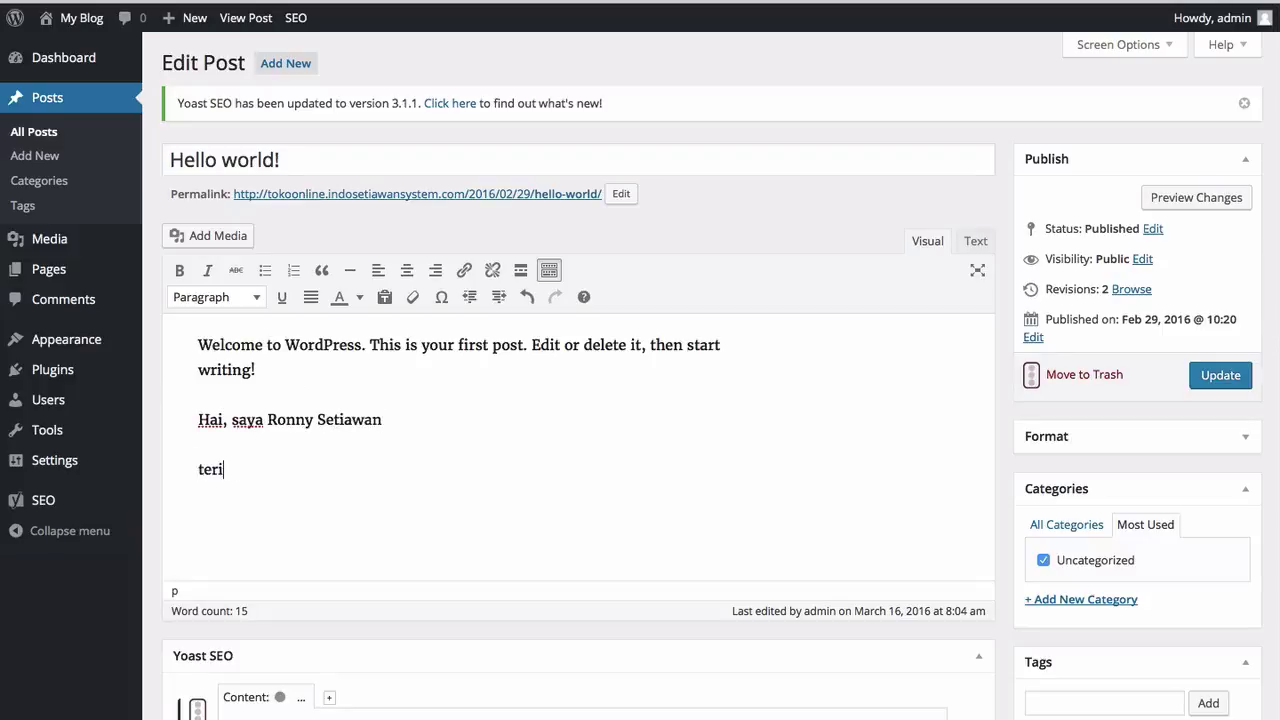
pyautogui.write('ma kasih')
pyautogui.click(1215, 385)
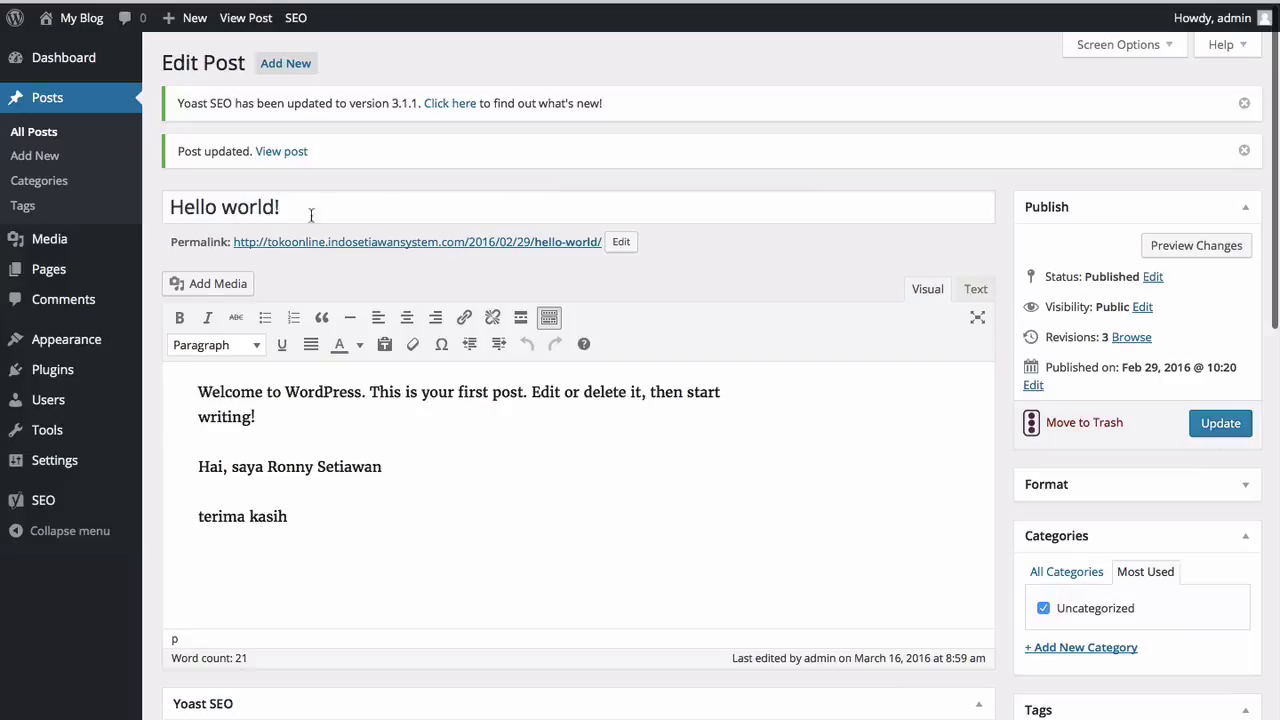
pyautogui.click(281, 151)
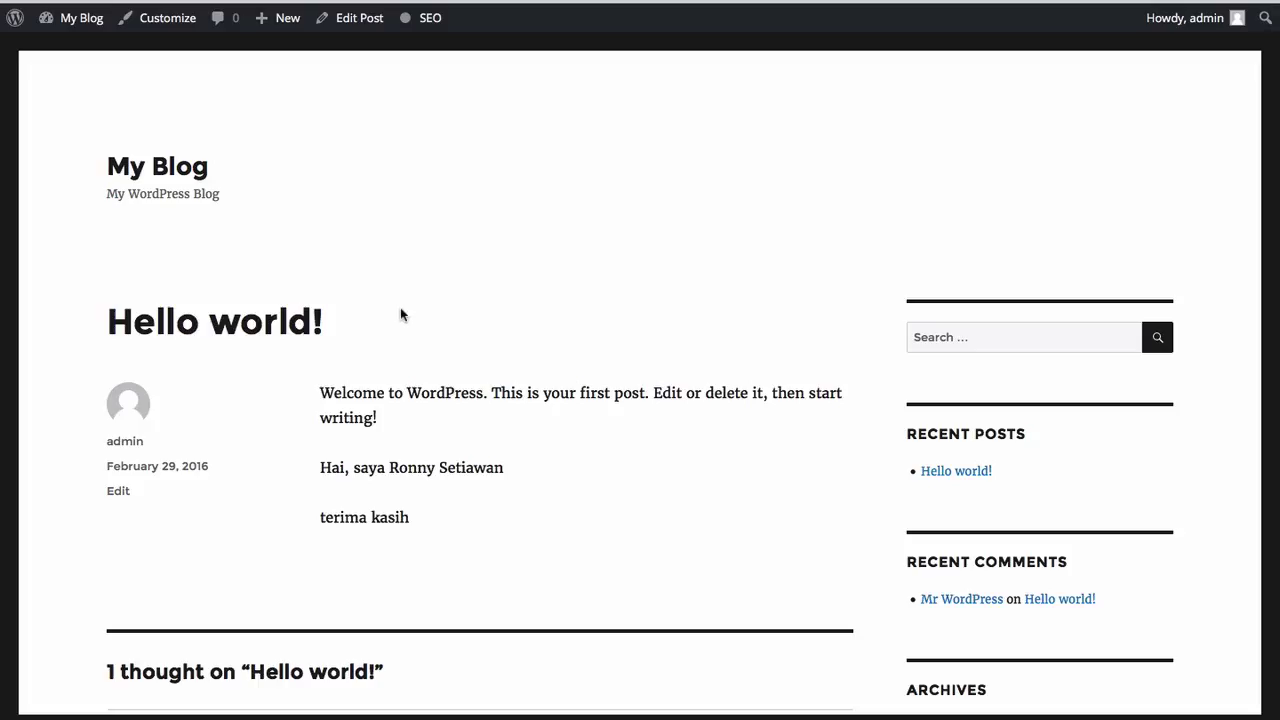
# Step: Scroll the live post and highlight the new greeting and 'terima kasih' lines to check them
pyautogui.scroll(-3, 400, 314)
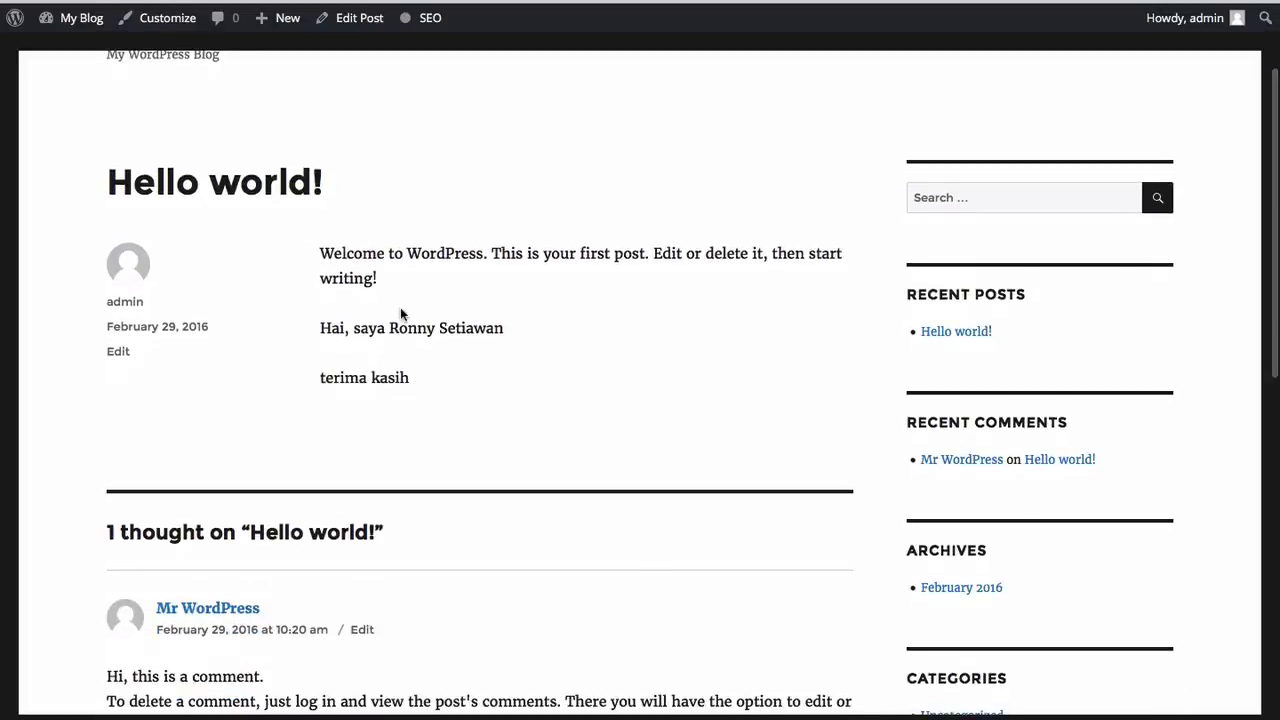
pyautogui.moveTo(321, 326); pyautogui.dragTo(424, 382)
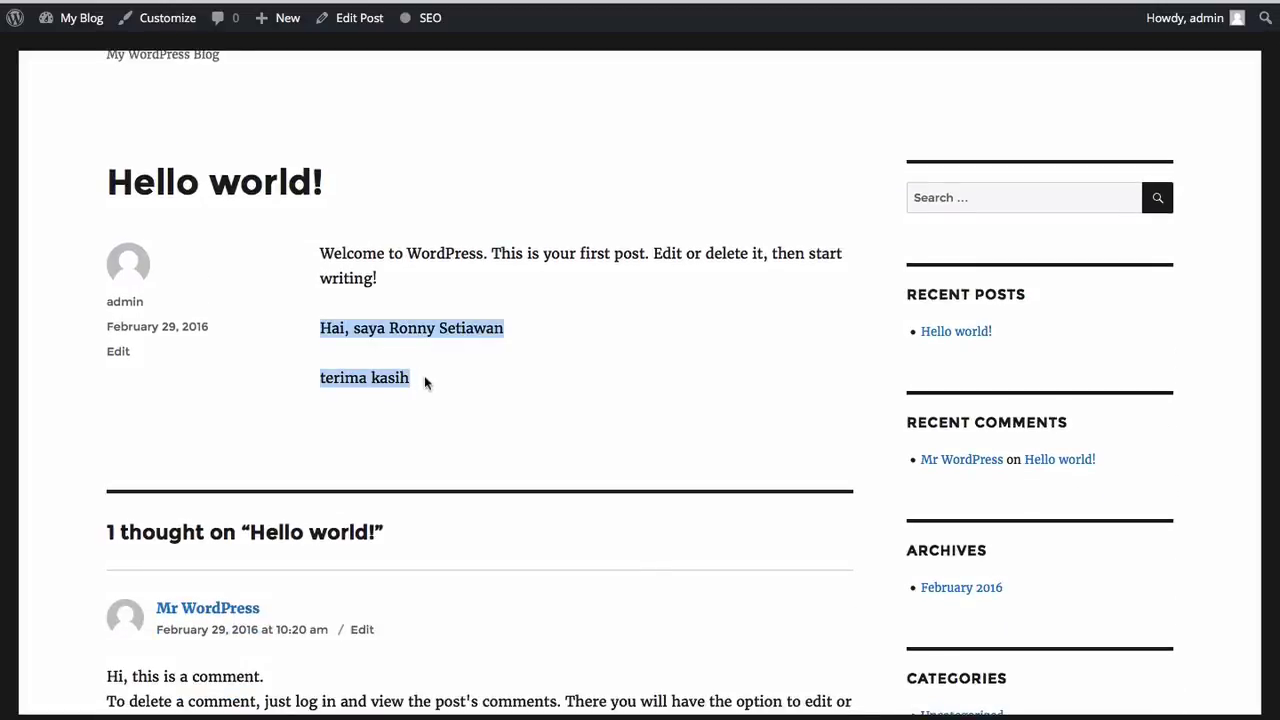
pyautogui.click(424, 382)
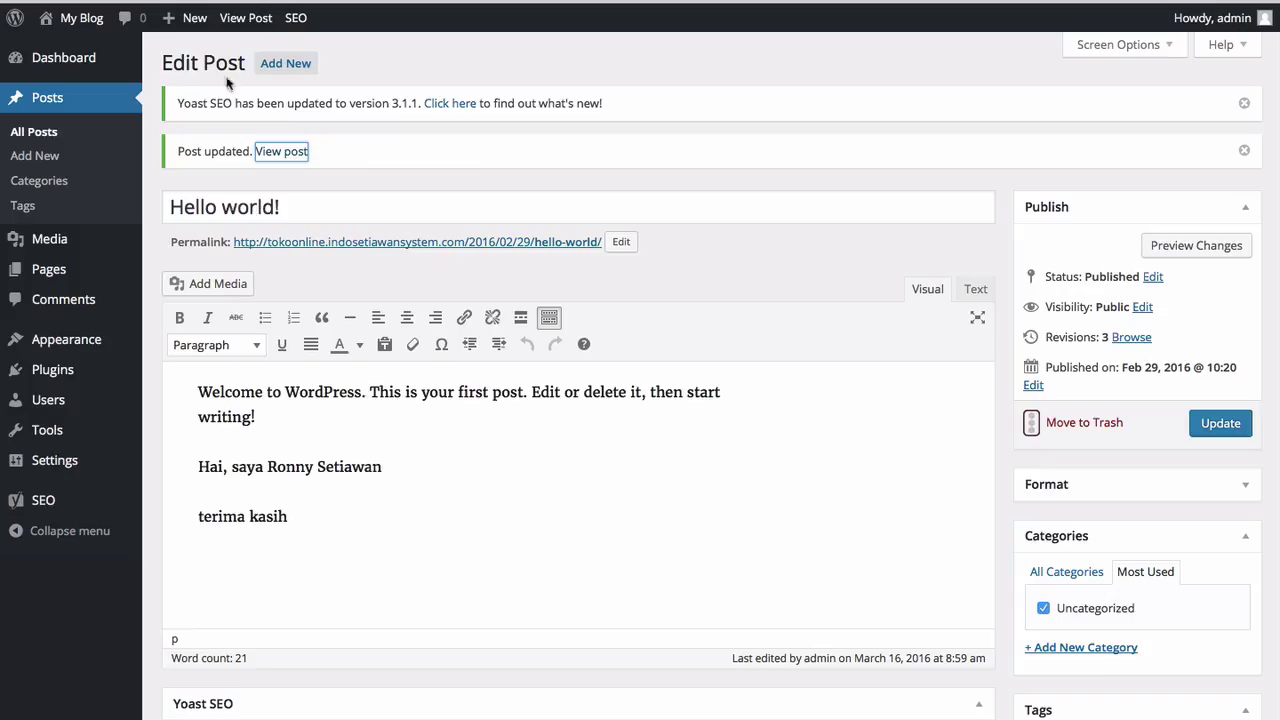
# Step: Move the About BBI page to the Trash
pyautogui.click(50, 147)
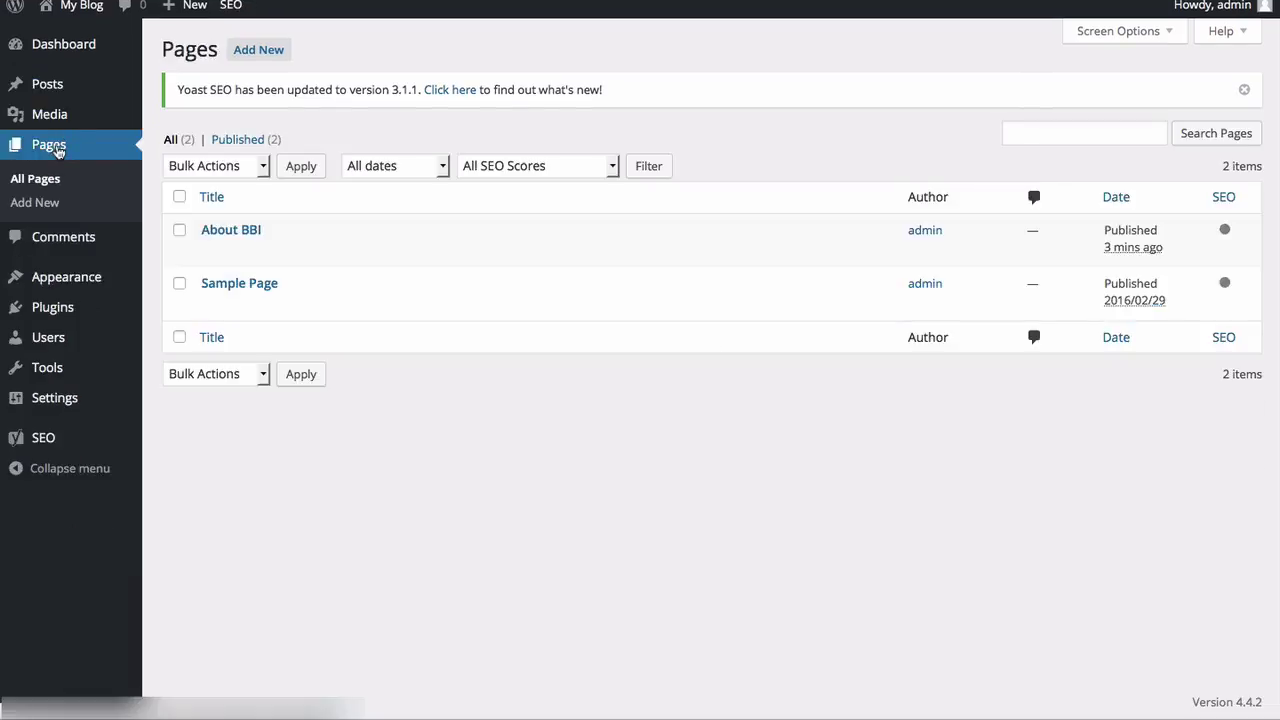
pyautogui.moveTo(214, 292)
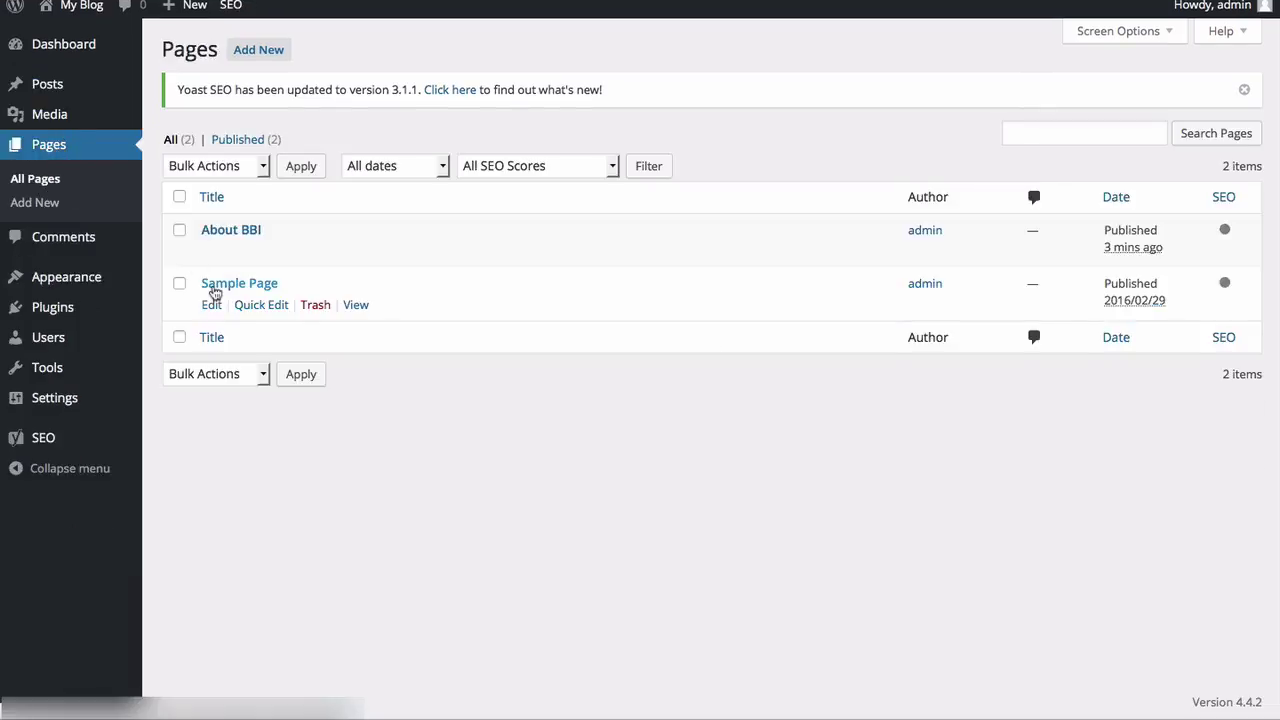
pyautogui.moveTo(314, 252)
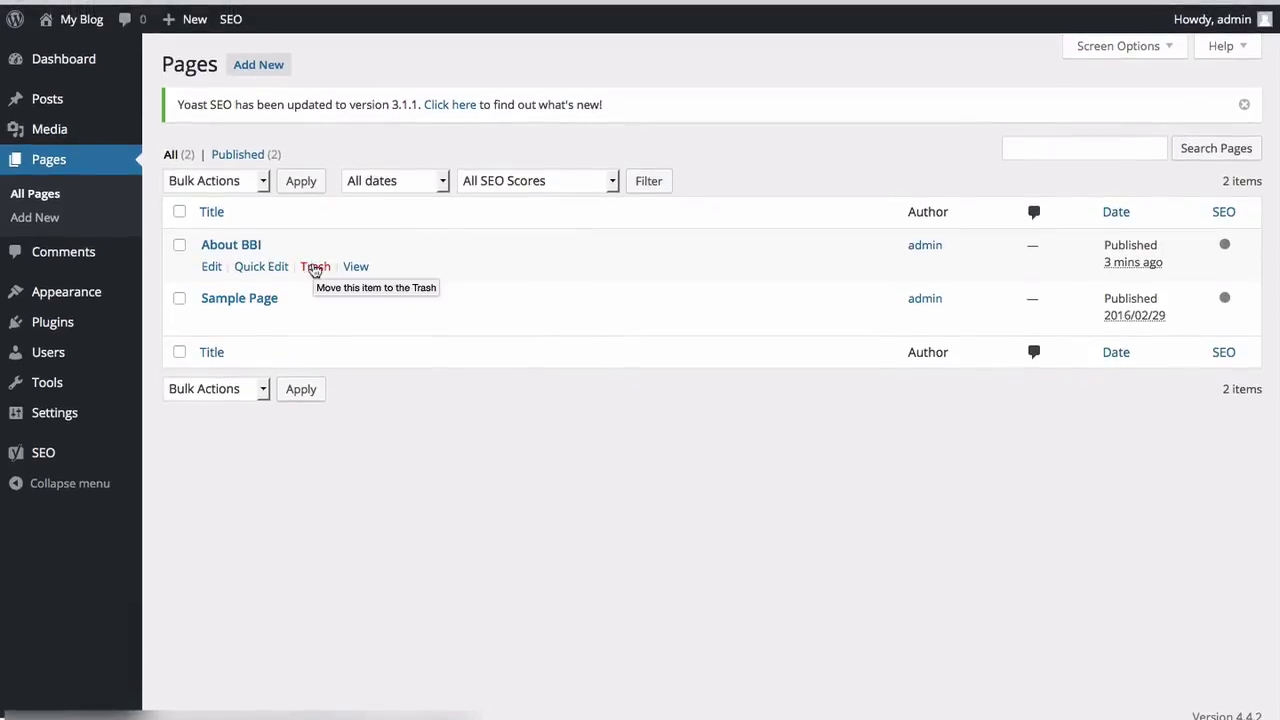
pyautogui.click(315, 268)
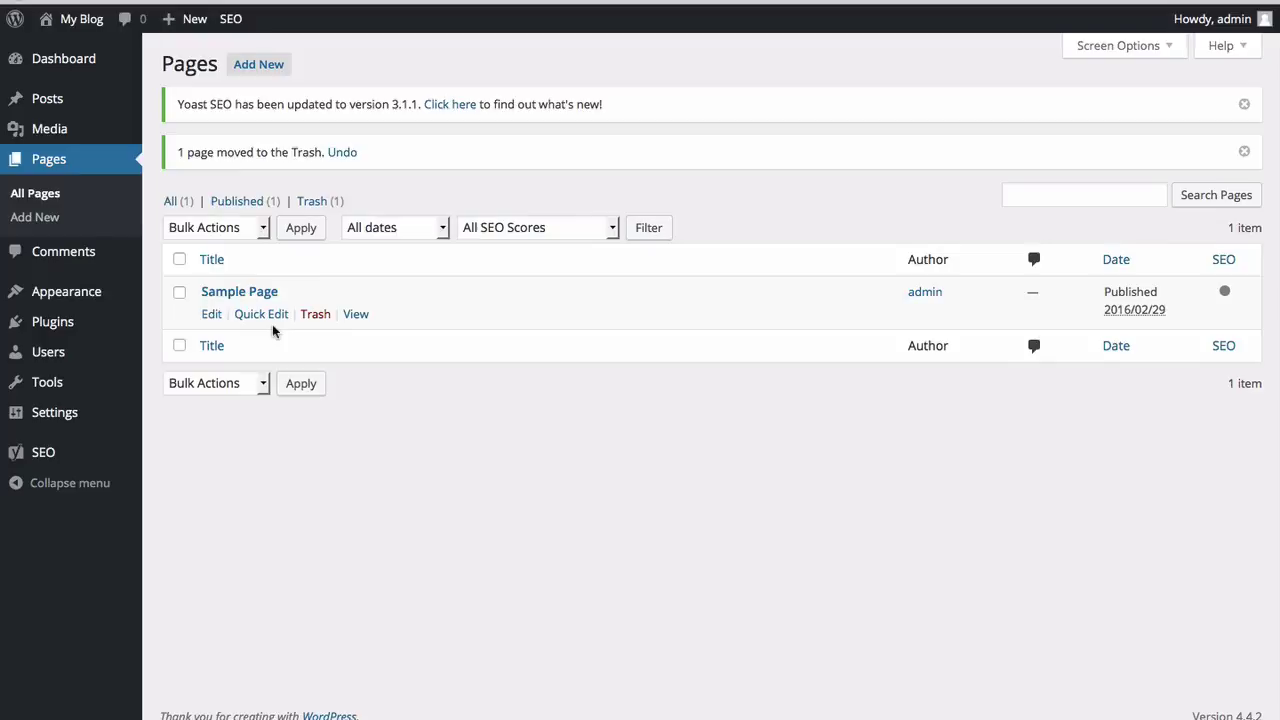
# Step: Permanently delete About BBI from the Trash and return to All Pages
pyautogui.click(312, 202)
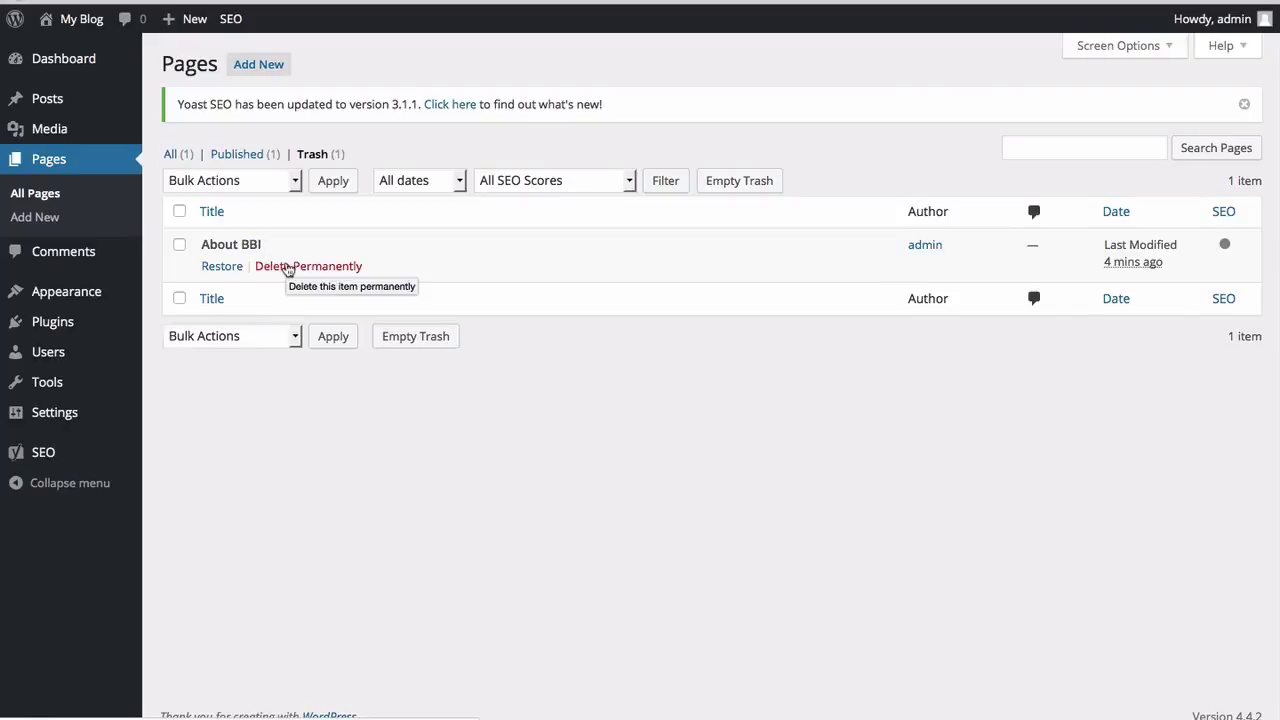
pyautogui.click(286, 271)
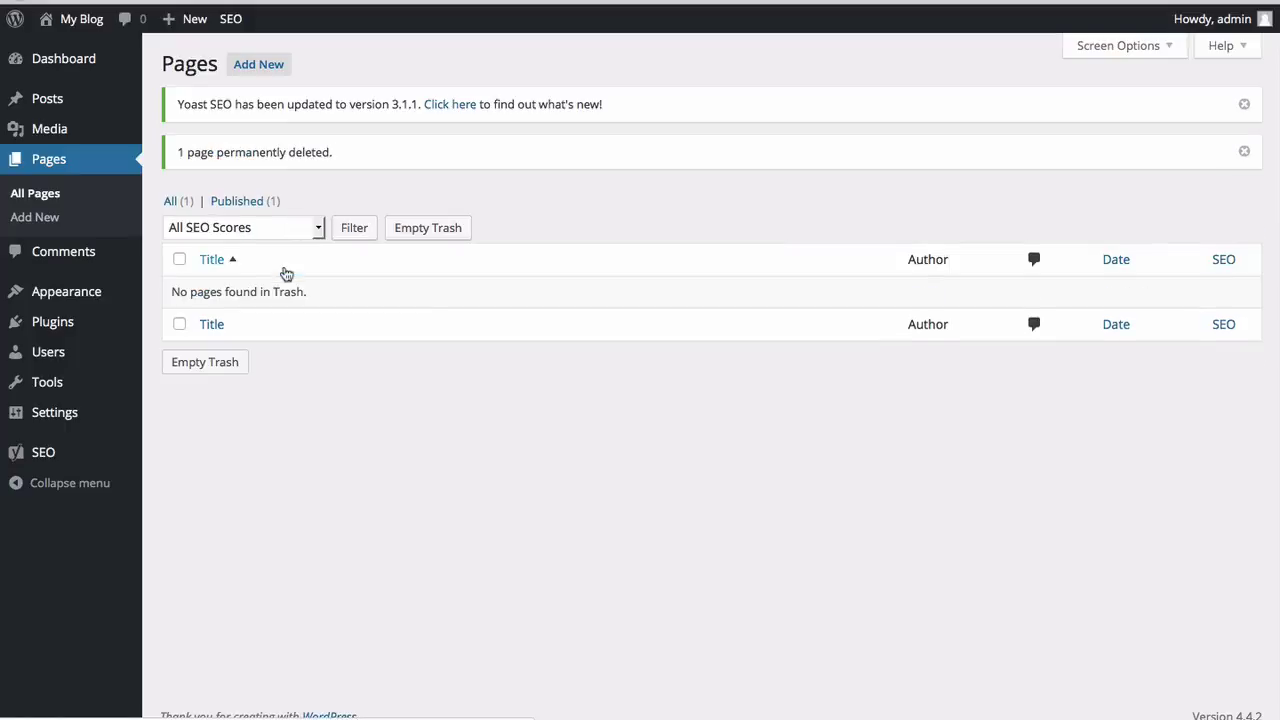
pyautogui.click(61, 201)
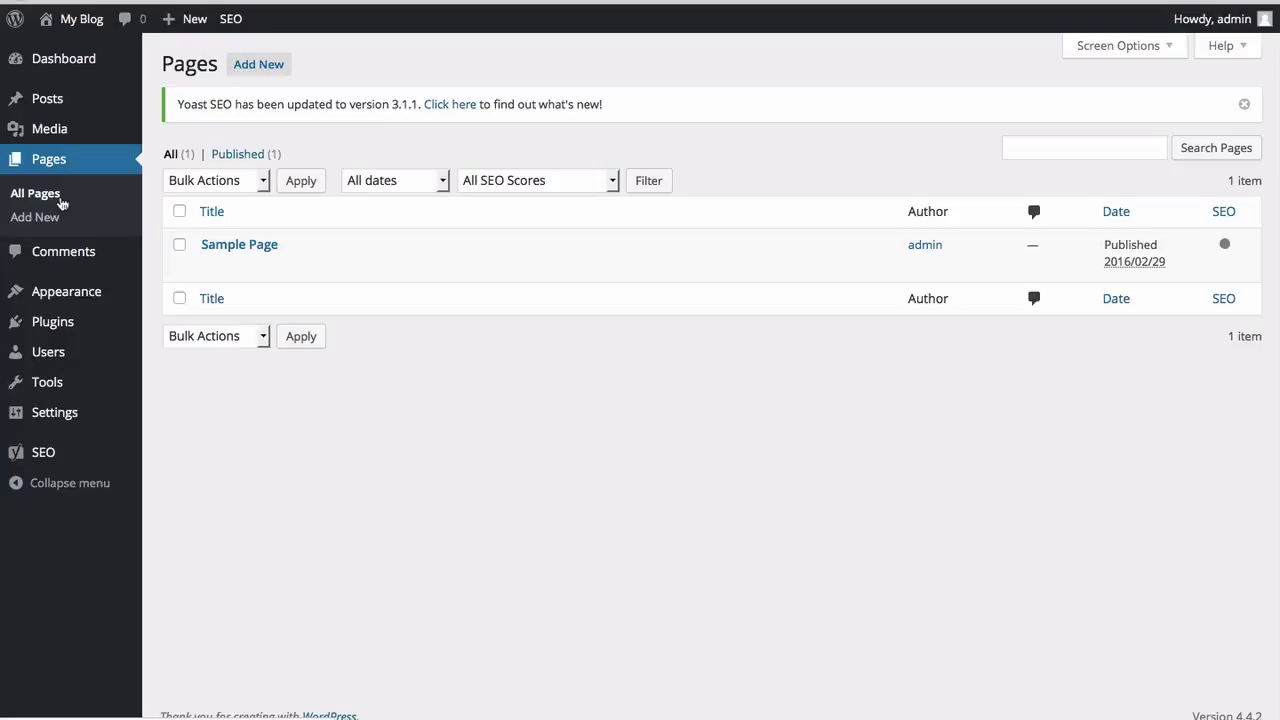
# Step: Show All Posts, with Hello world! as the only published post, then switch to the slides
pyautogui.moveTo(56, 100)
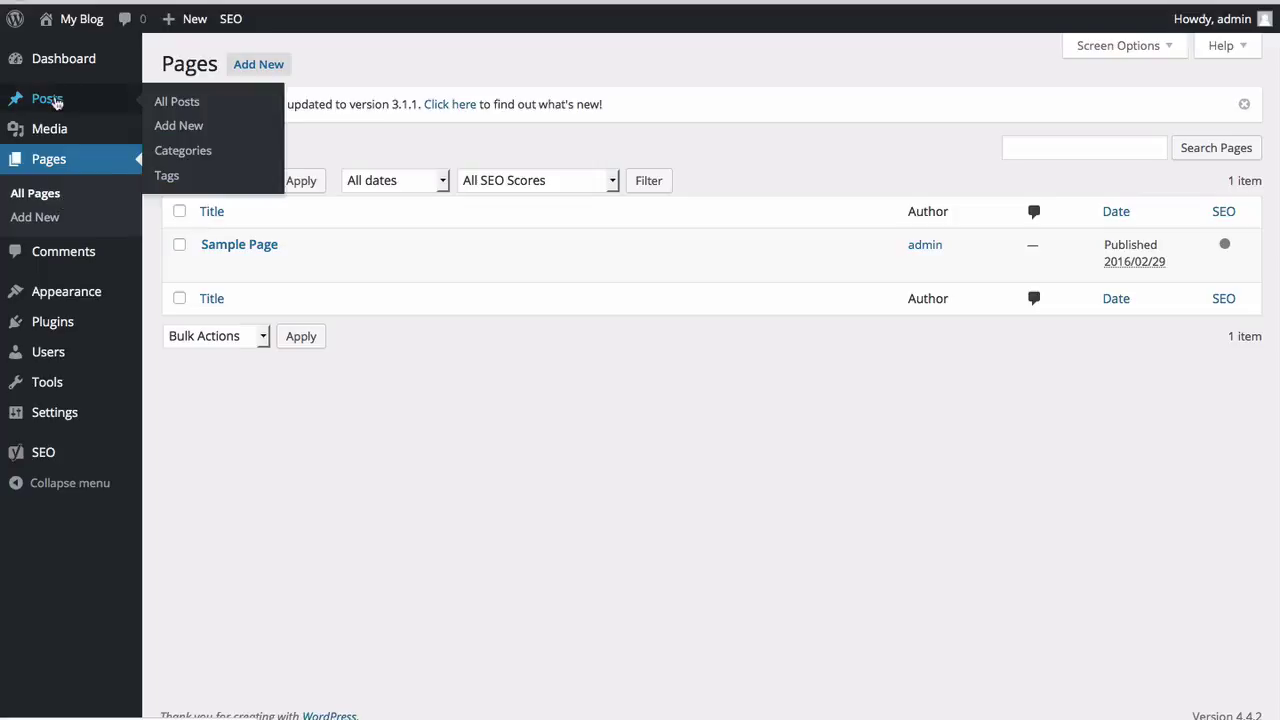
pyautogui.click(178, 104)
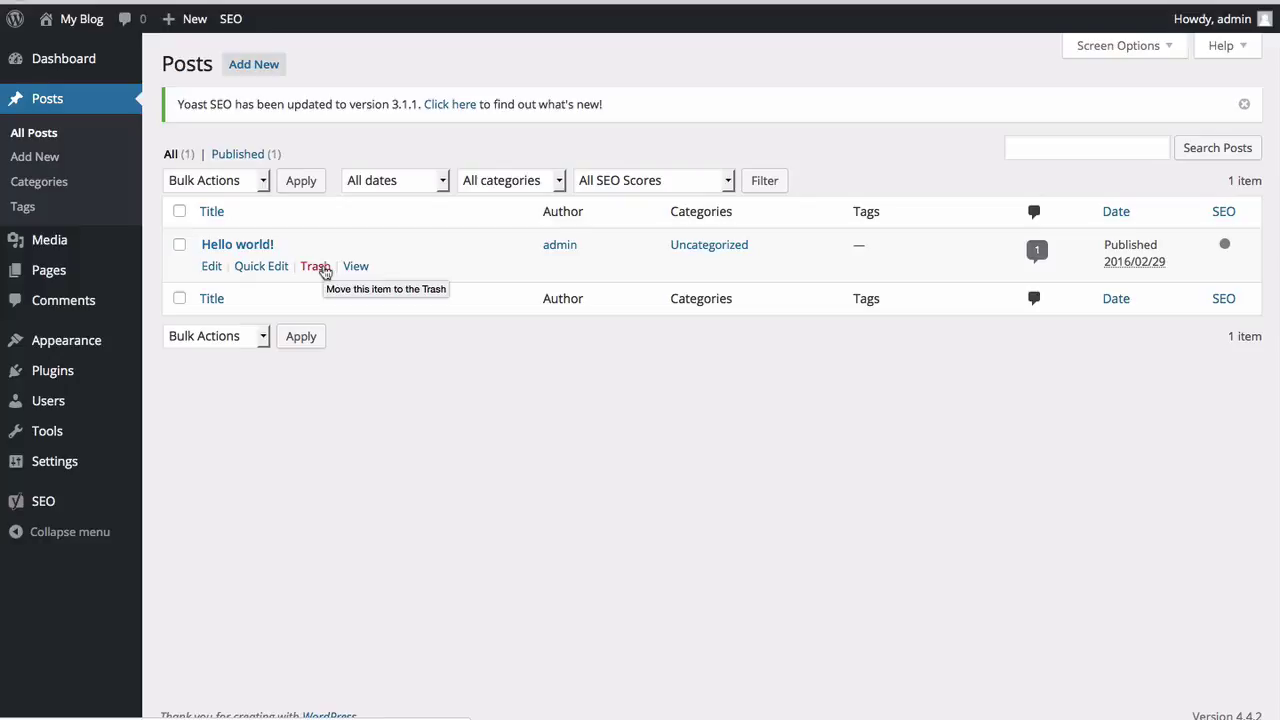
pyautogui.press('super+Tab')
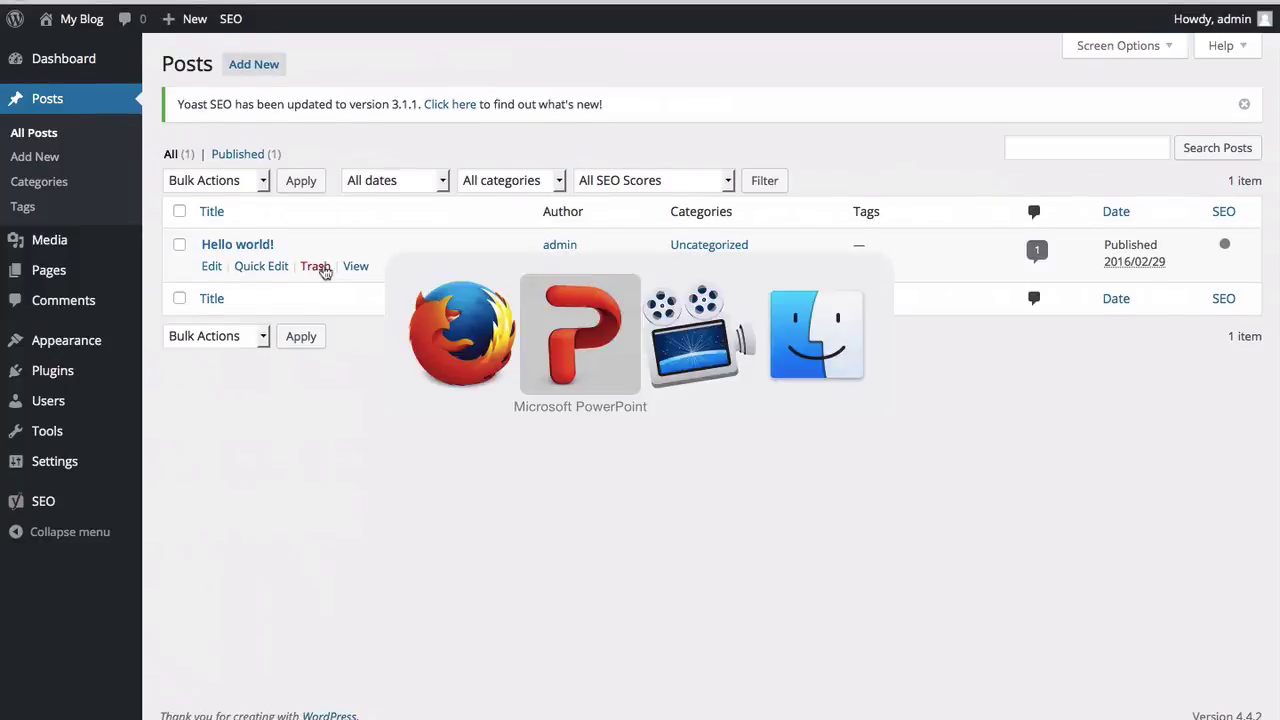
# Step: Advance the PowerPoint slide to item 3, Text Editor di Wordpress, then return to WordPress
pyautogui.press('Right')
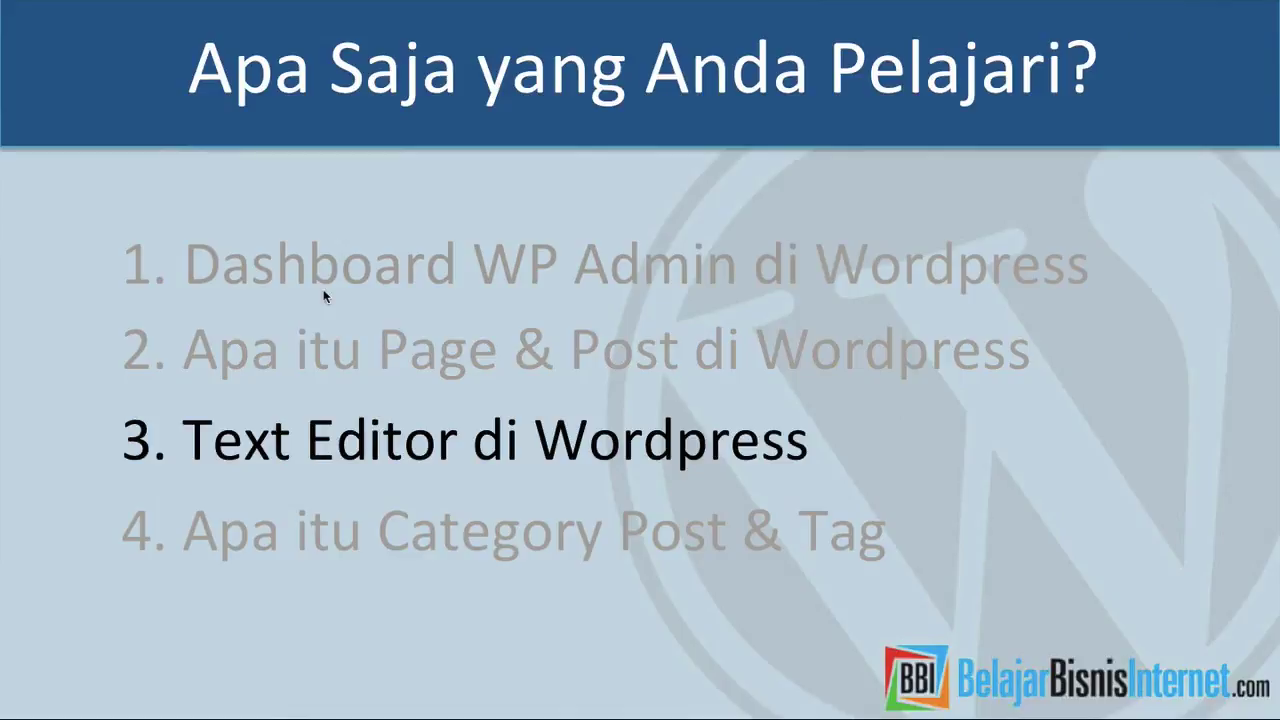
pyautogui.press('super+Tab')
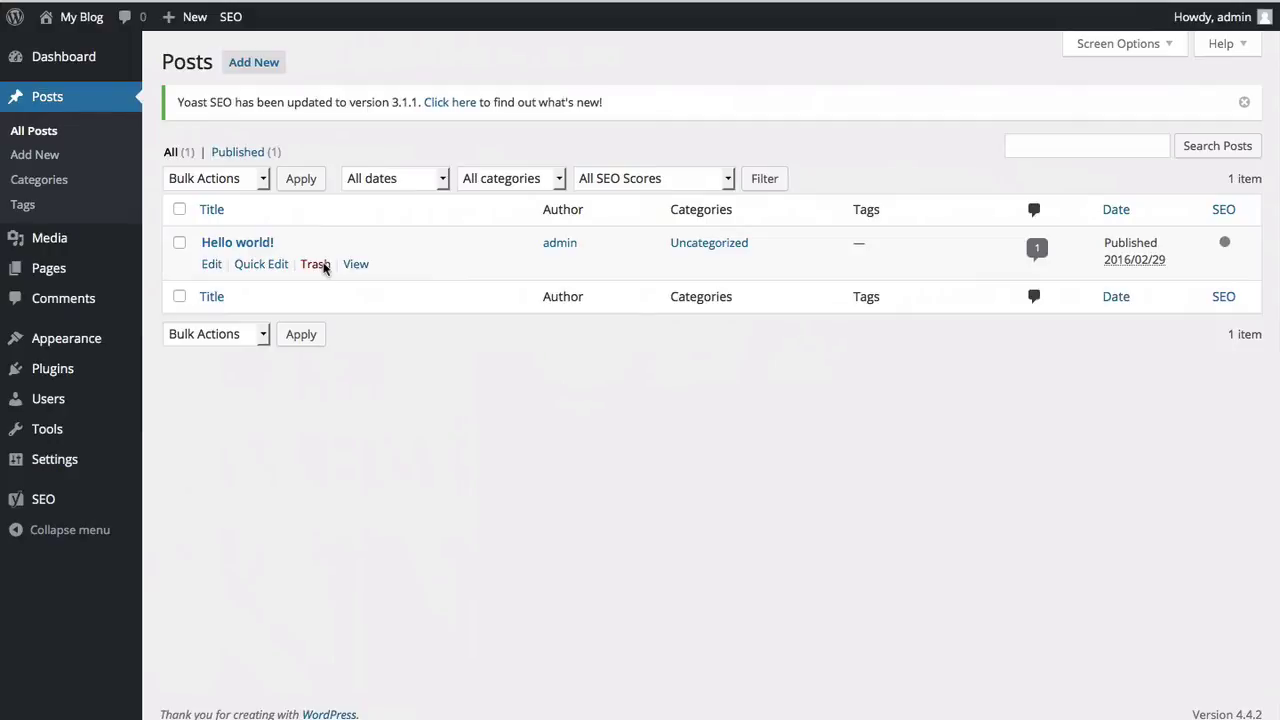
# Step: Edit the Hello world! post and select the name in its greeting line
pyautogui.click(211, 266)
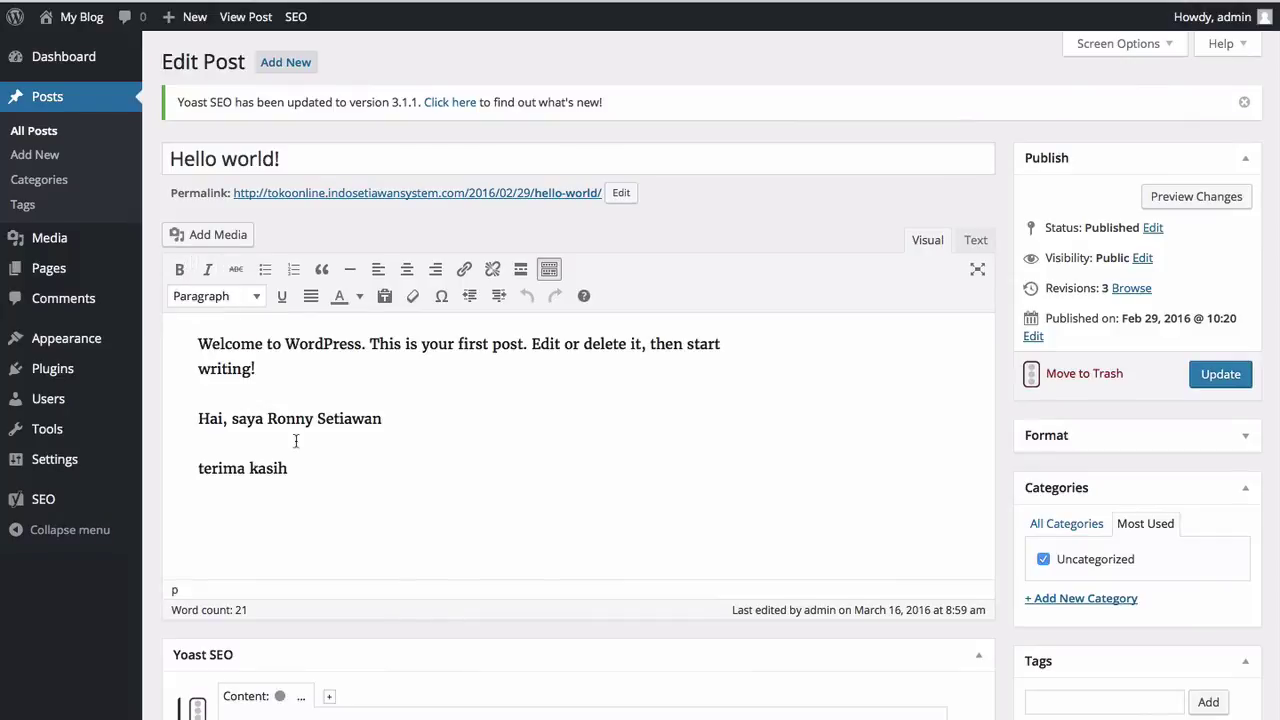
pyautogui.click(400, 417)
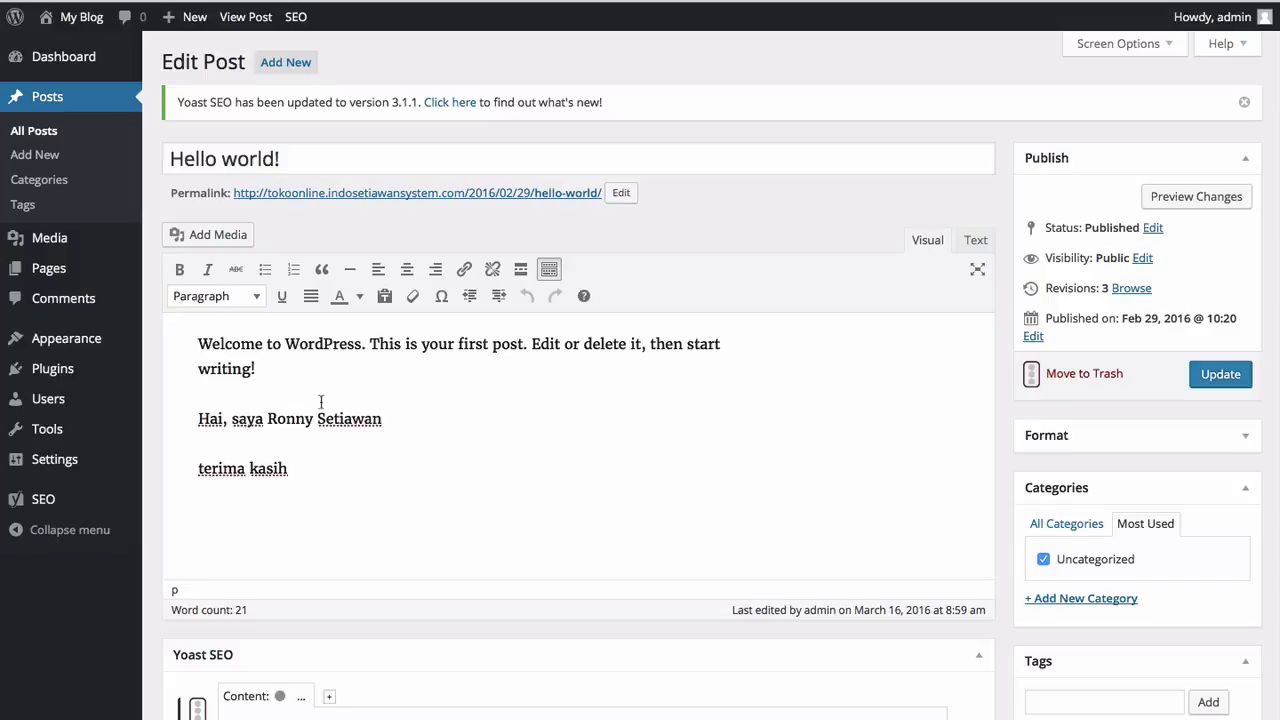
pyautogui.keyDown('shift'); pyautogui.click(267, 415); pyautogui.keyUp('shift')
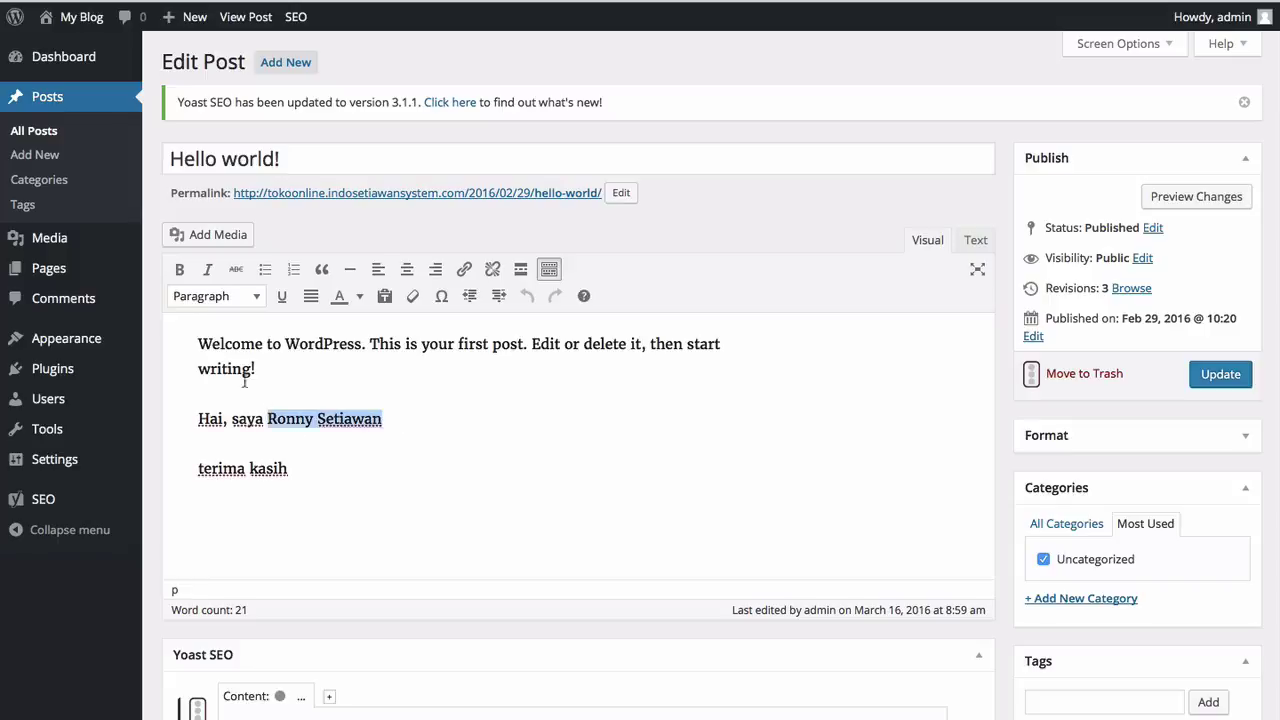
# Step: Bold the greeting name and make 'This is your first post.' italic and struck through
pyautogui.click(181, 279)
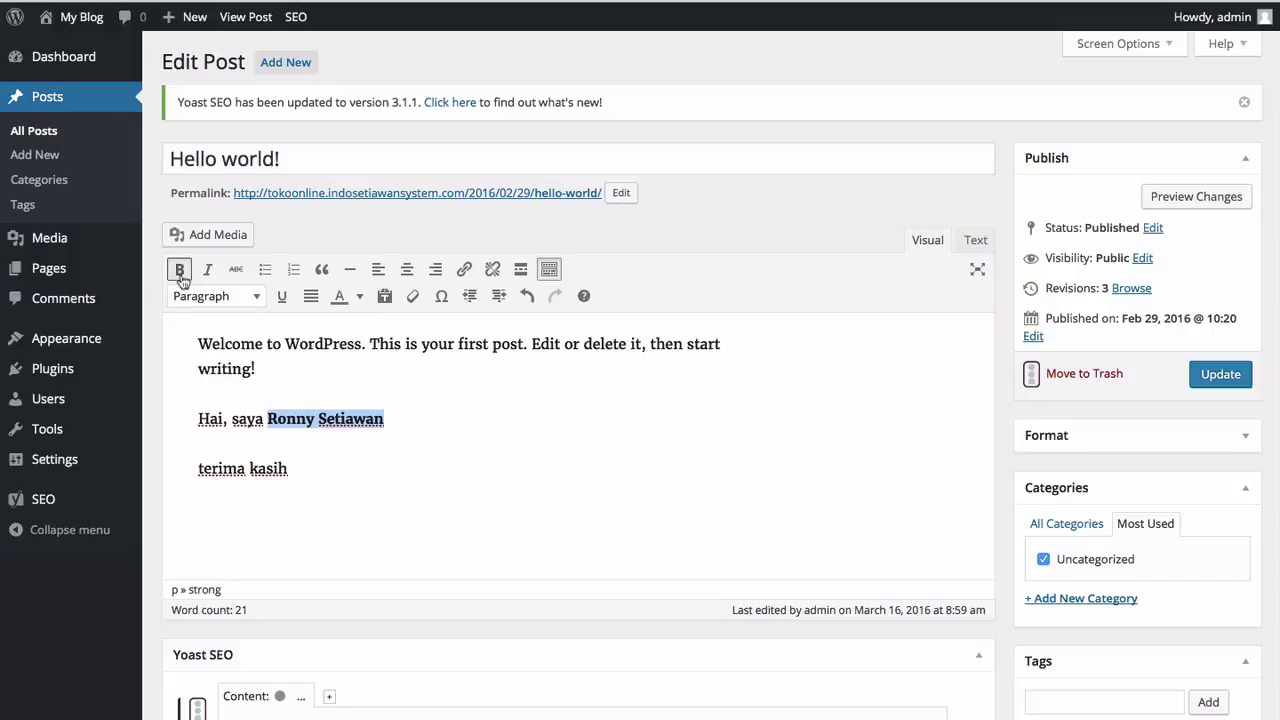
pyautogui.click(341, 416)
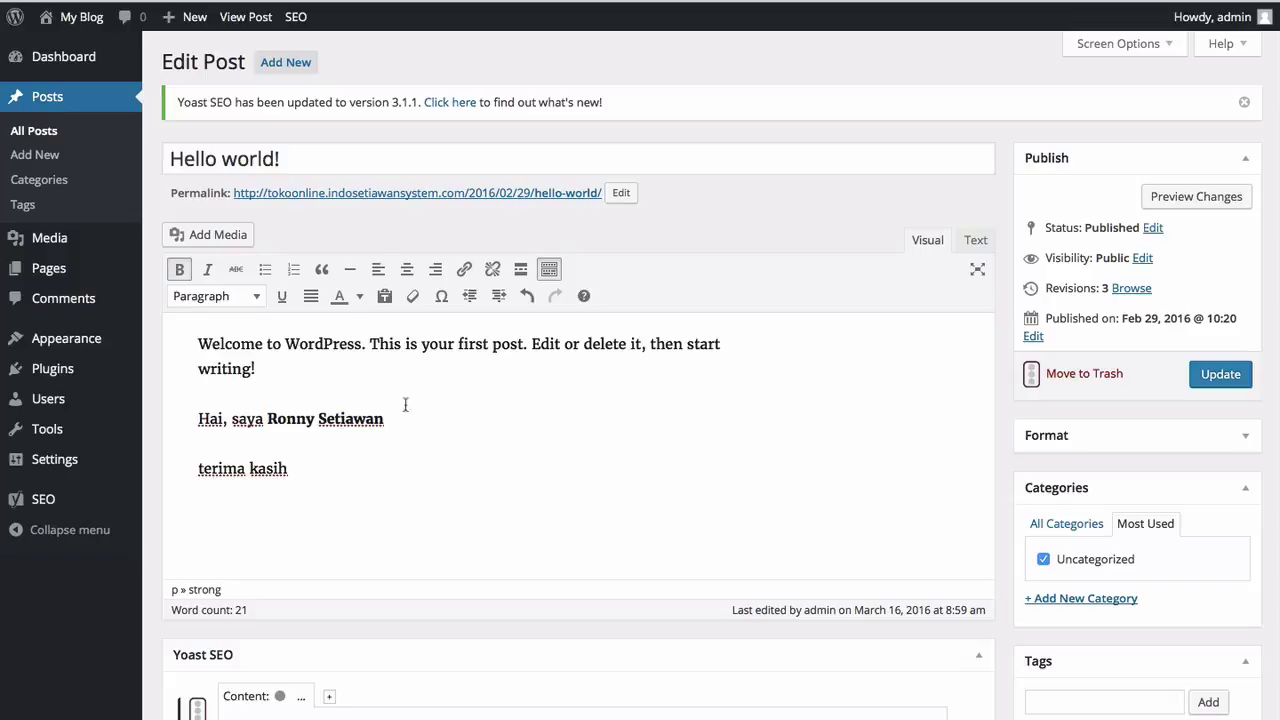
pyautogui.click(371, 343)
pyautogui.rightClick(522, 345)
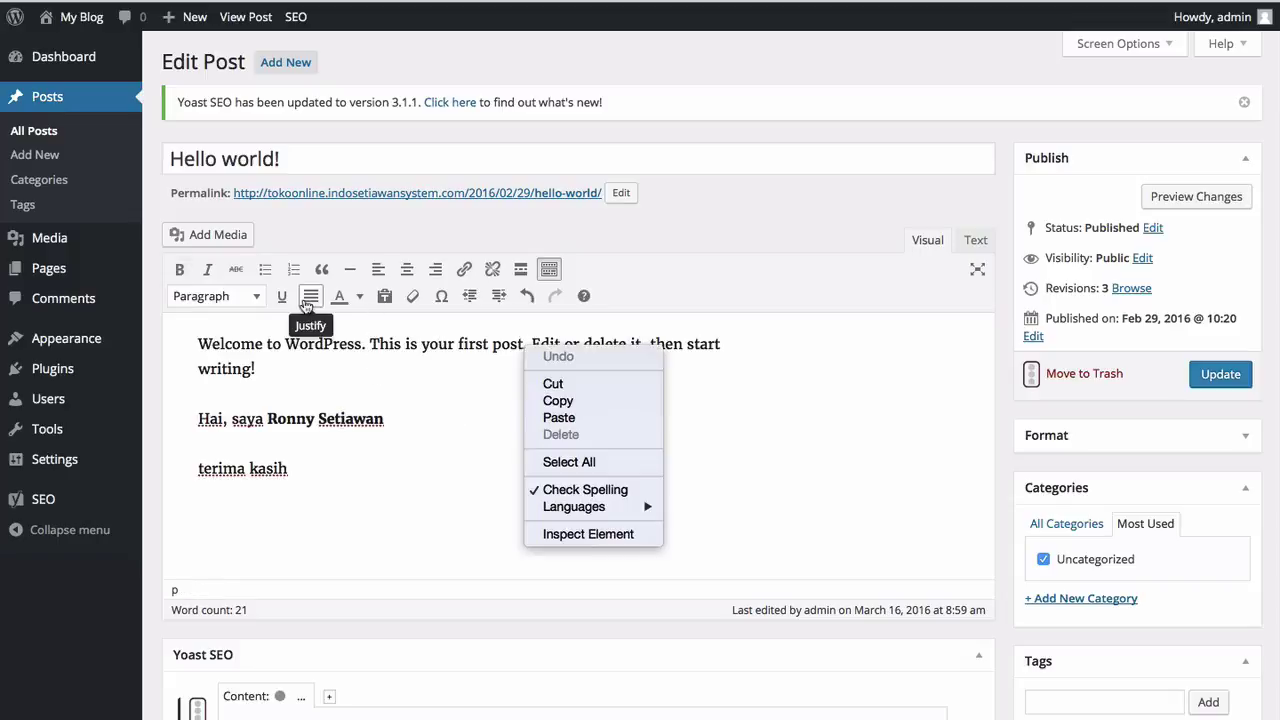
pyautogui.click(404, 366)
pyautogui.rightClick(371, 343)
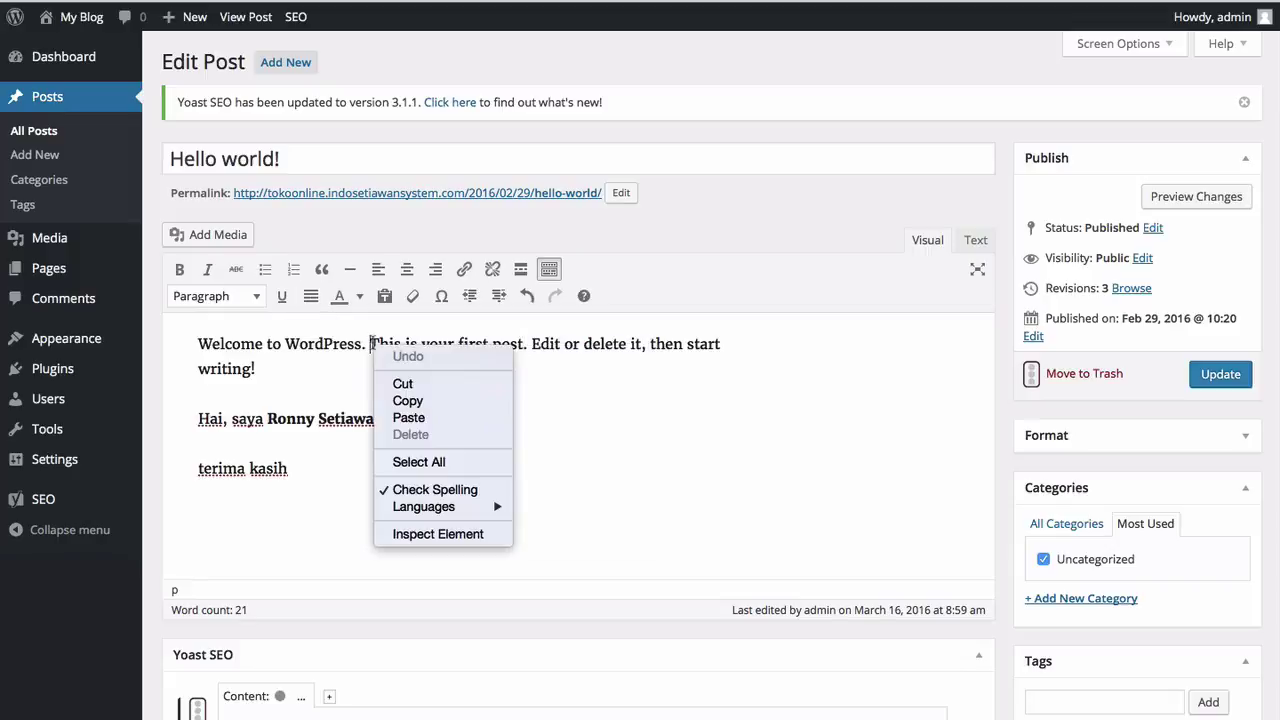
pyautogui.click(371, 343)
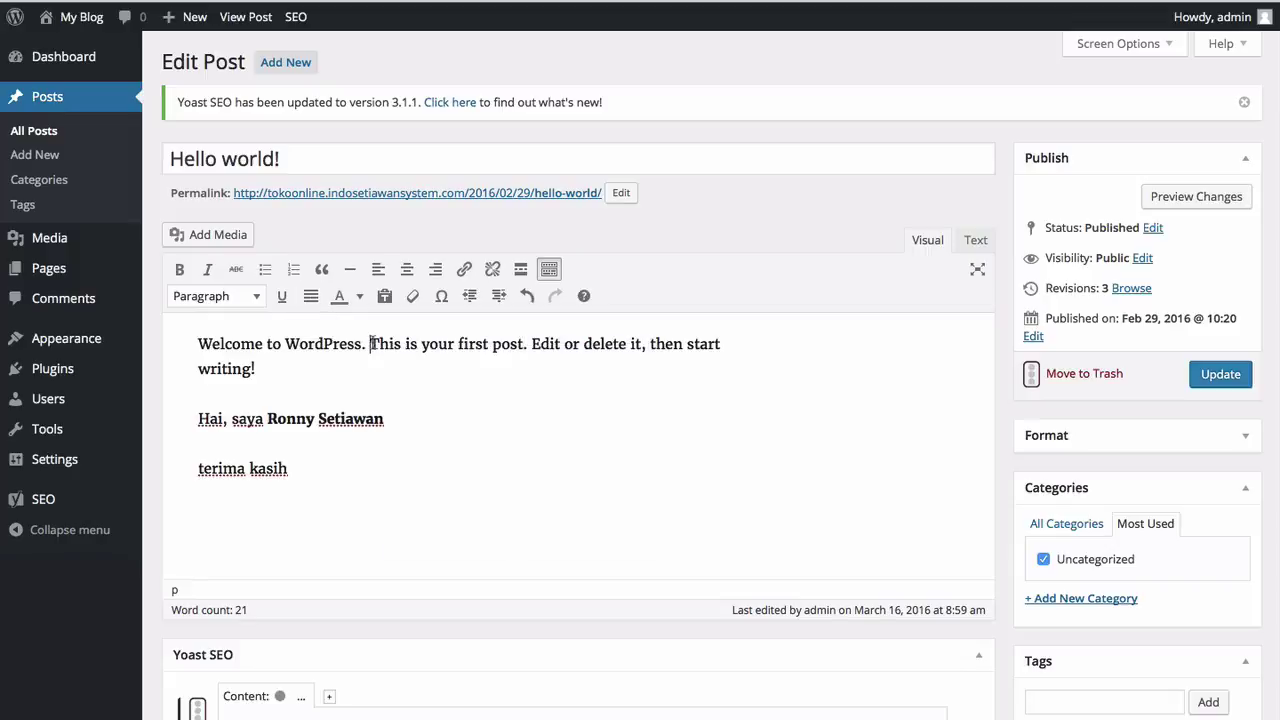
pyautogui.keyDown('shift'); pyautogui.click(524, 343); pyautogui.keyUp('shift')
pyautogui.click(208, 270)
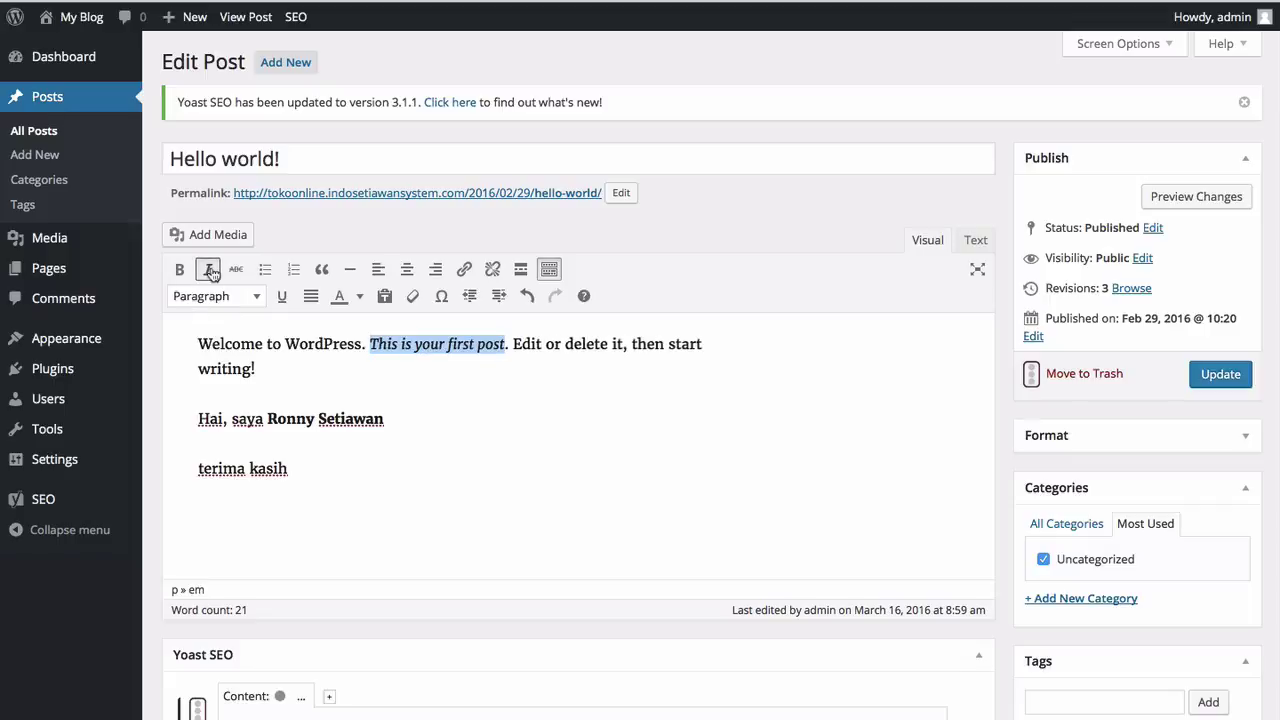
pyautogui.click(236, 270)
pyautogui.click(460, 417)
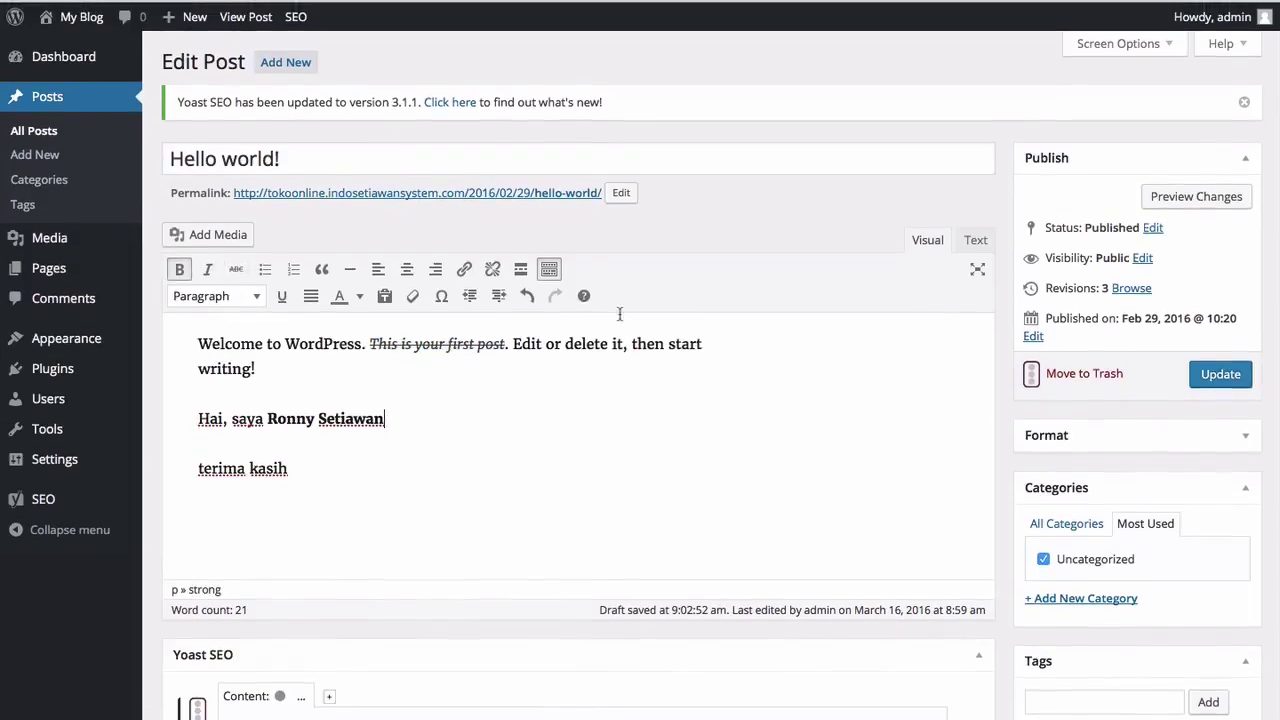
# Step: Underline 'delete it' and colour the word 'WordPress' red
pyautogui.click(566, 344)
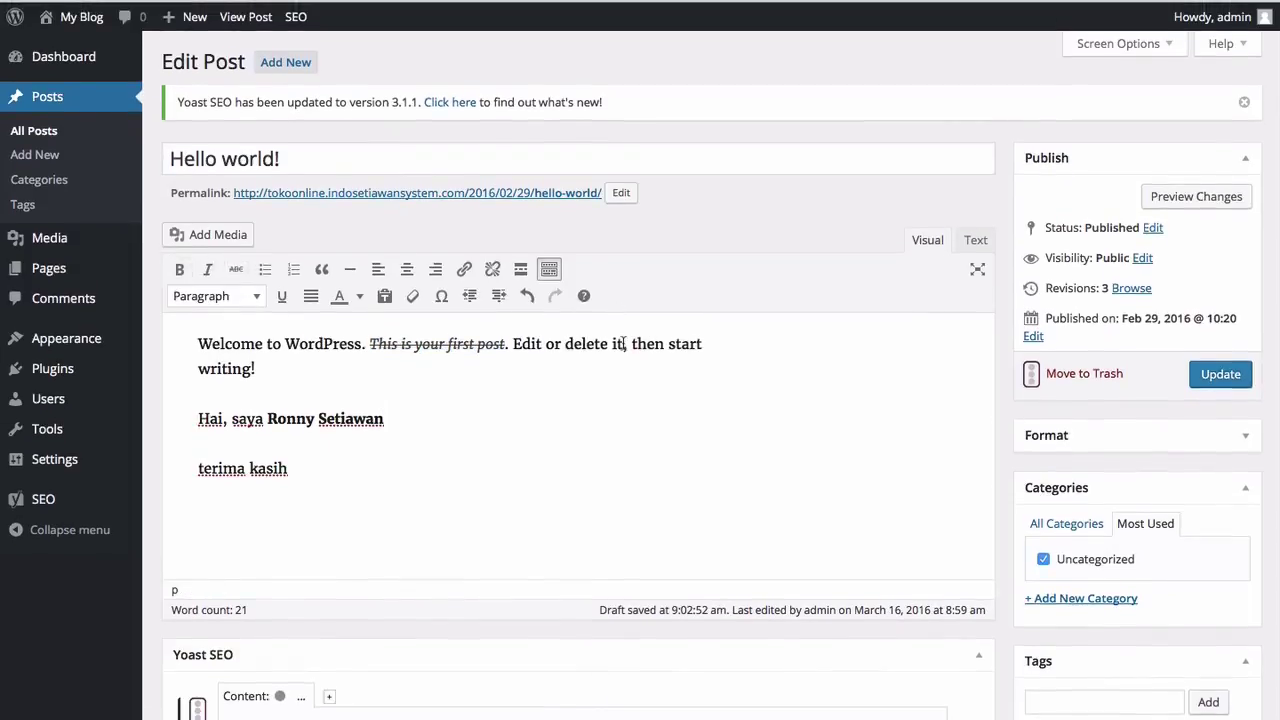
pyautogui.keyDown('shift'); pyautogui.click(624, 344); pyautogui.keyUp('shift')
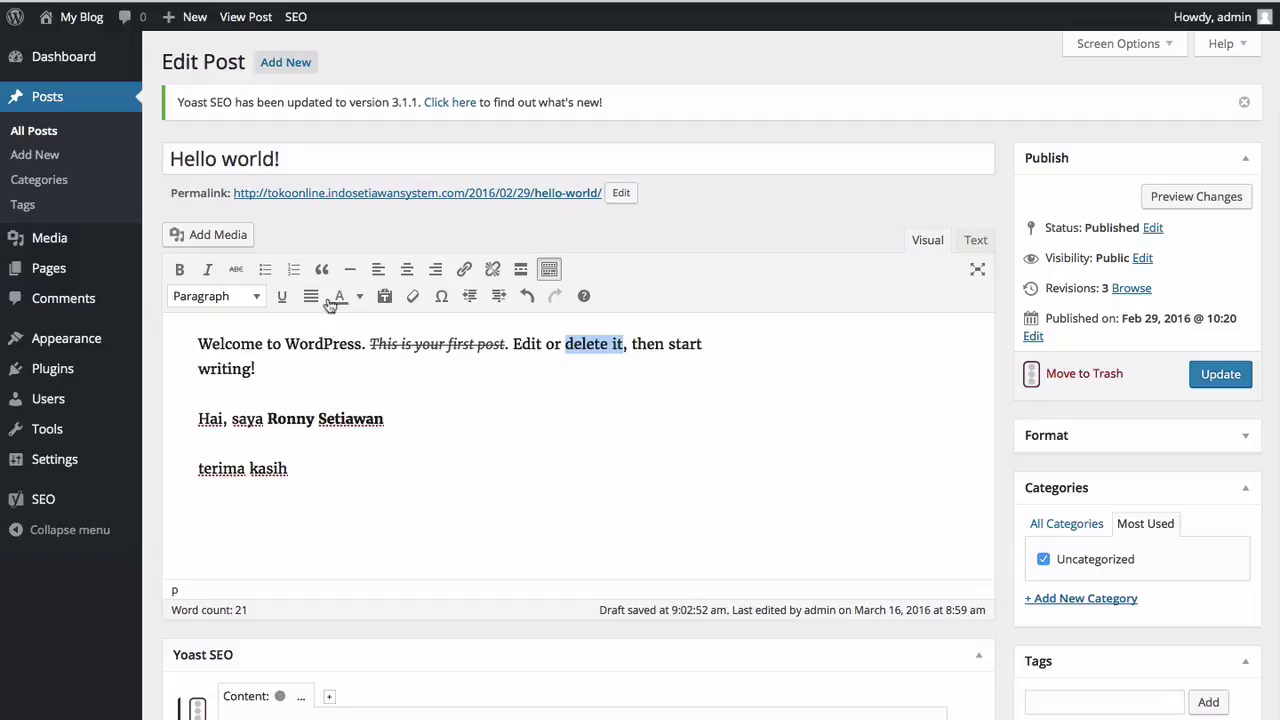
pyautogui.click(283, 300)
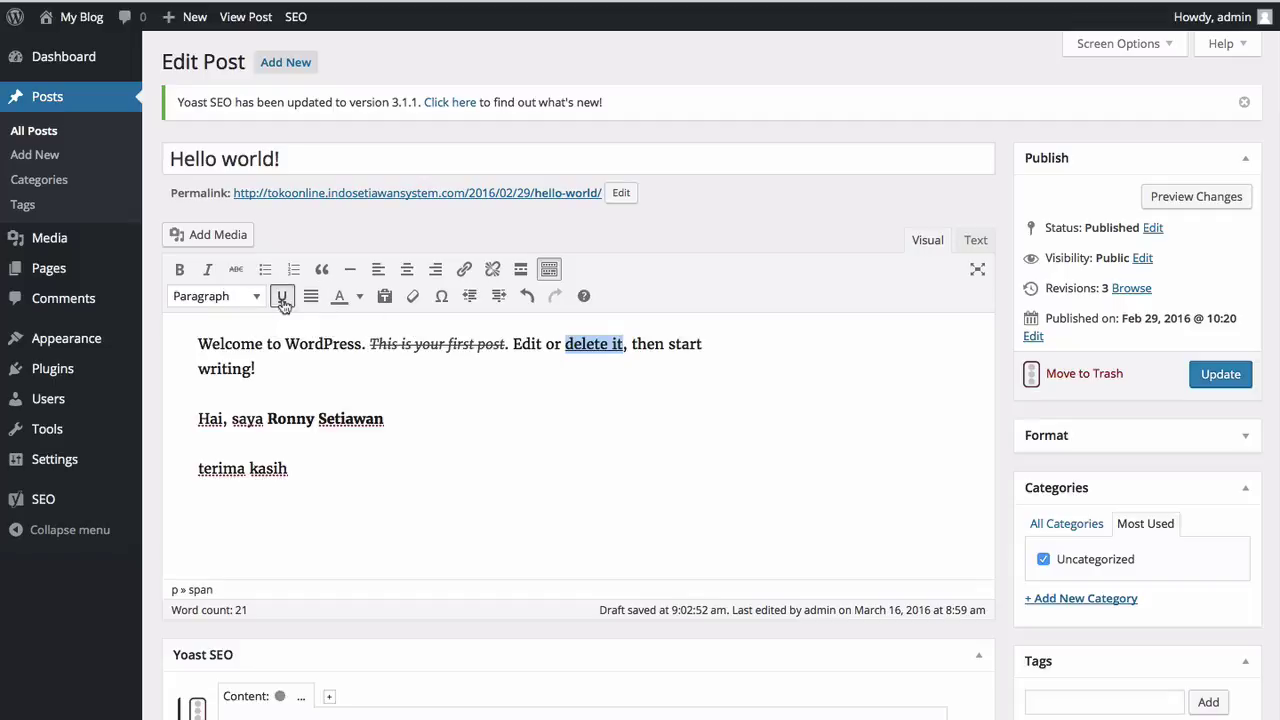
pyautogui.click(378, 395)
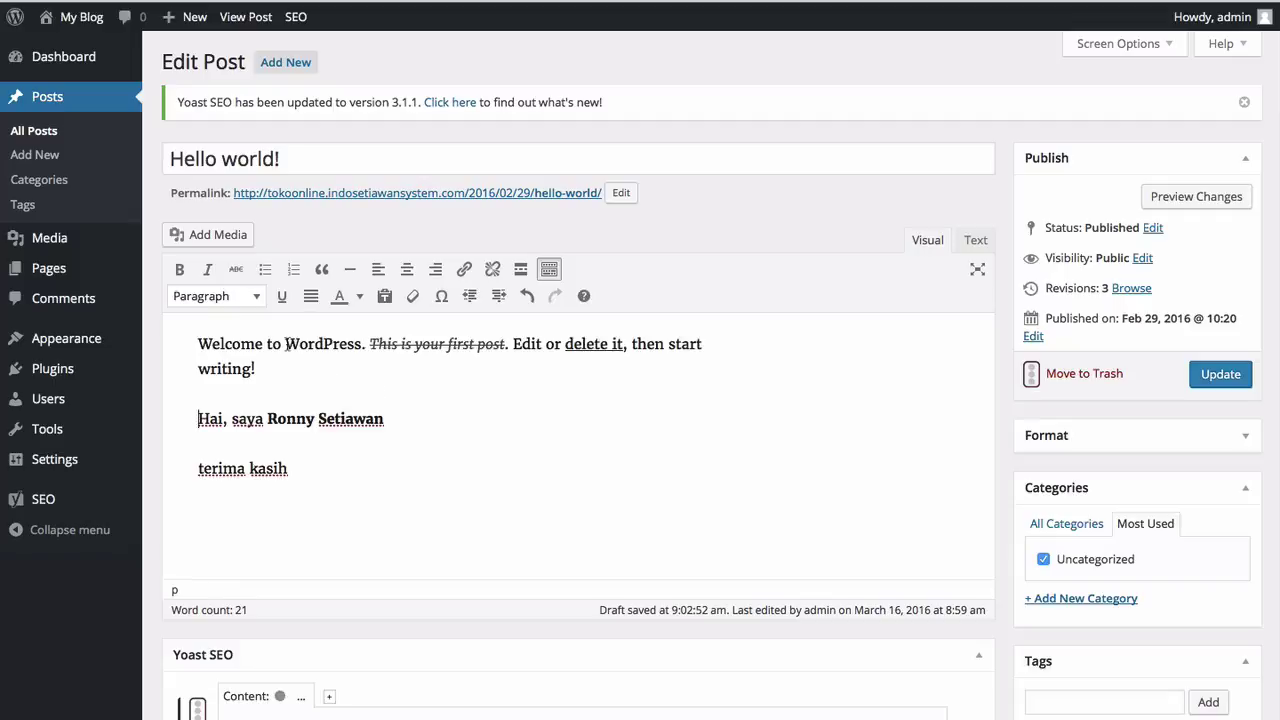
pyautogui.moveTo(286, 344); pyautogui.dragTo(362, 344)
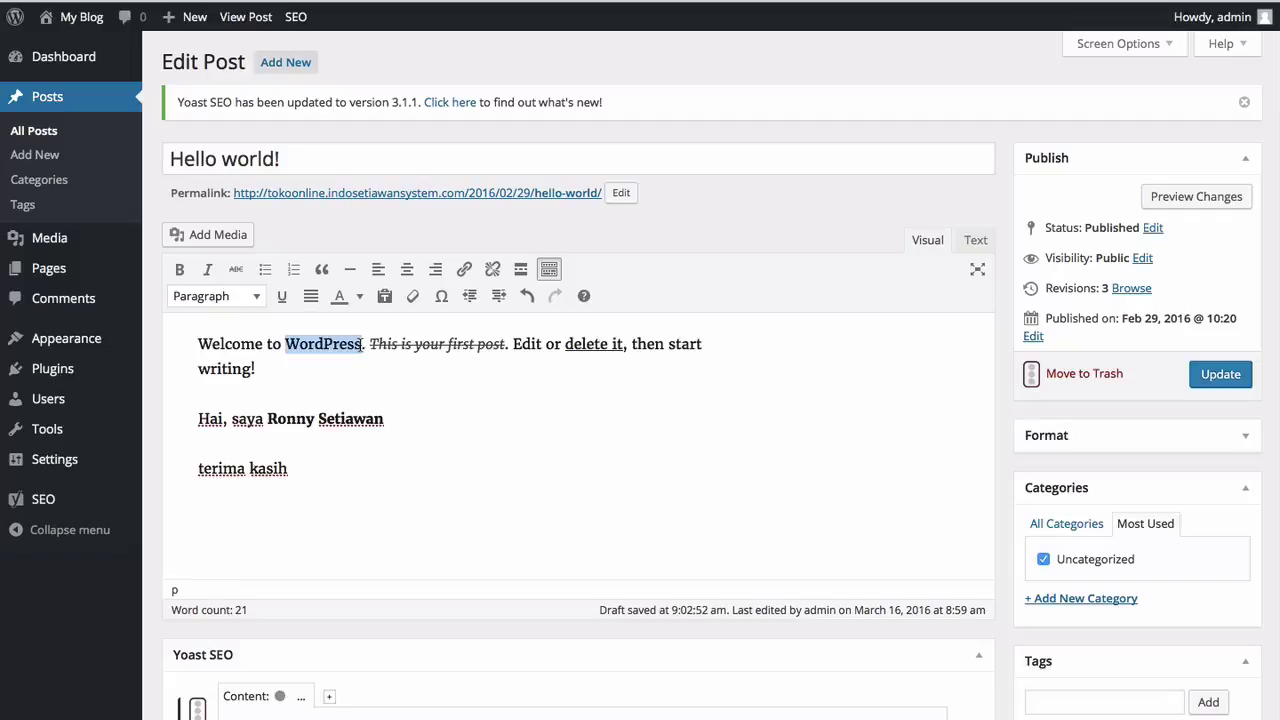
pyautogui.click(359, 297)
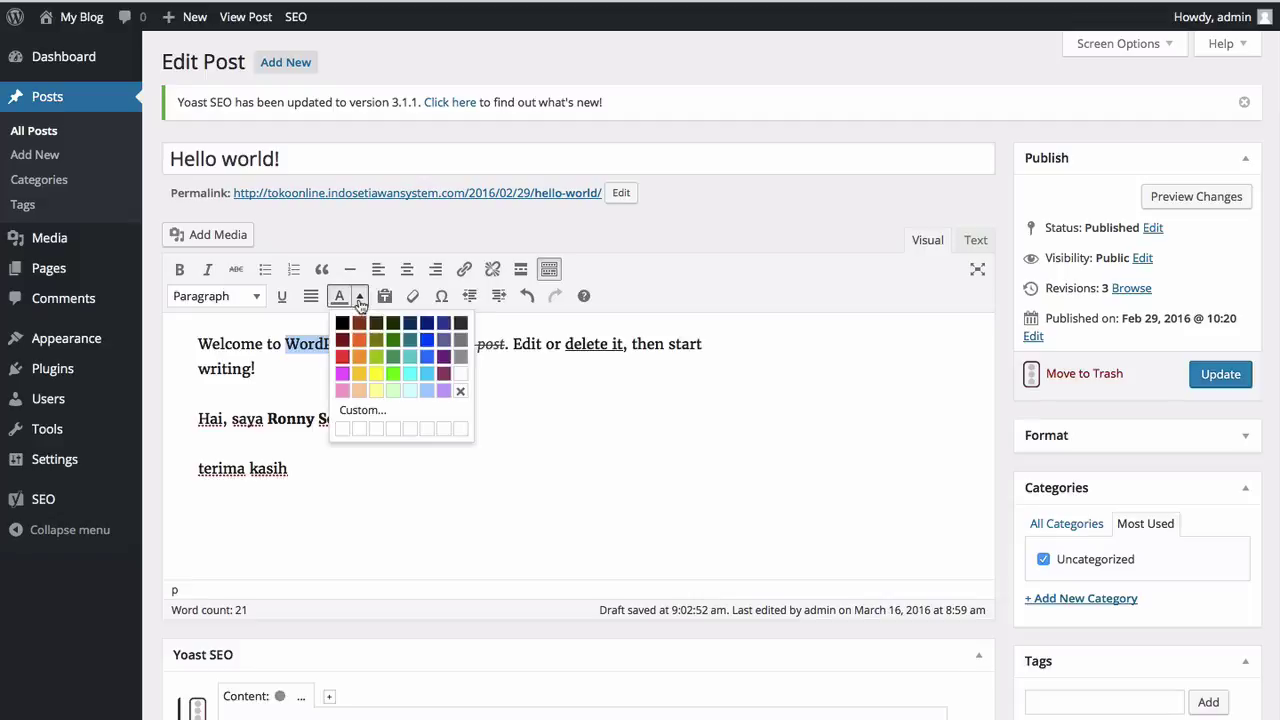
pyautogui.click(343, 358)
pyautogui.click(382, 371)
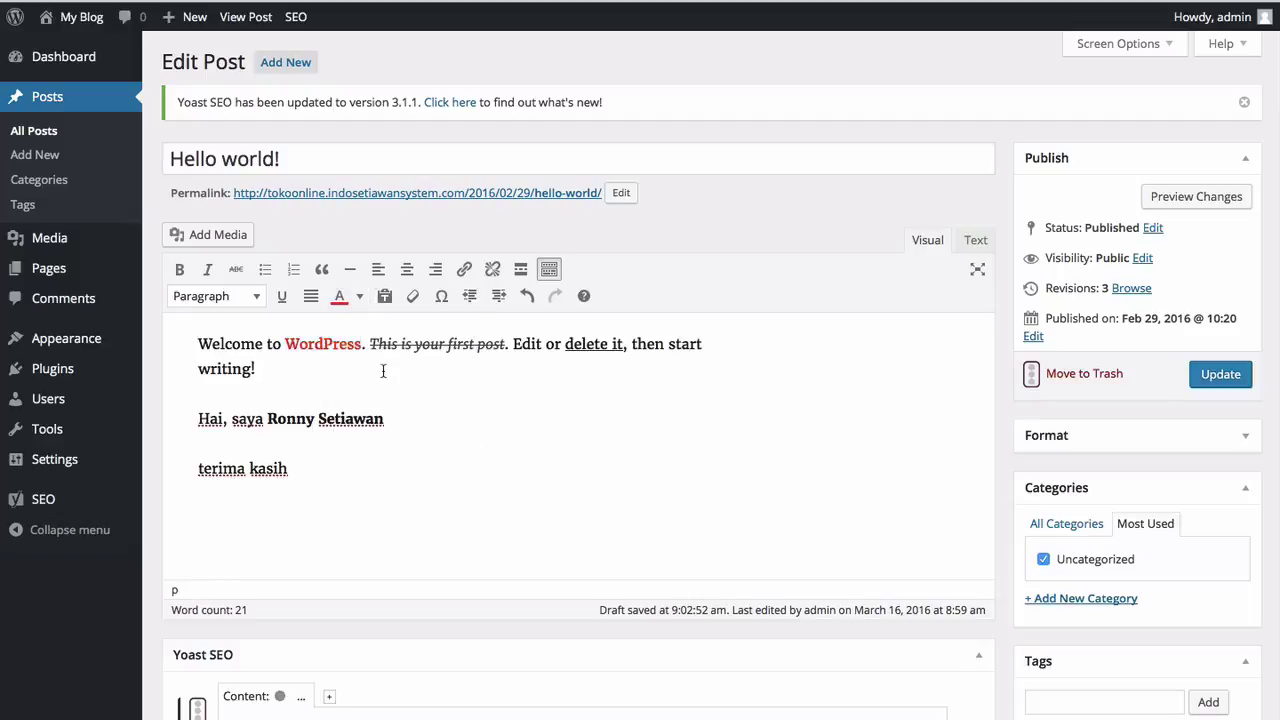
pyautogui.click(423, 424)
# Step: Add a list of 'Nomor satu' and 'Nomor dua' below the greeting, switched from numbered to bulleted
pyautogui.press('Return')
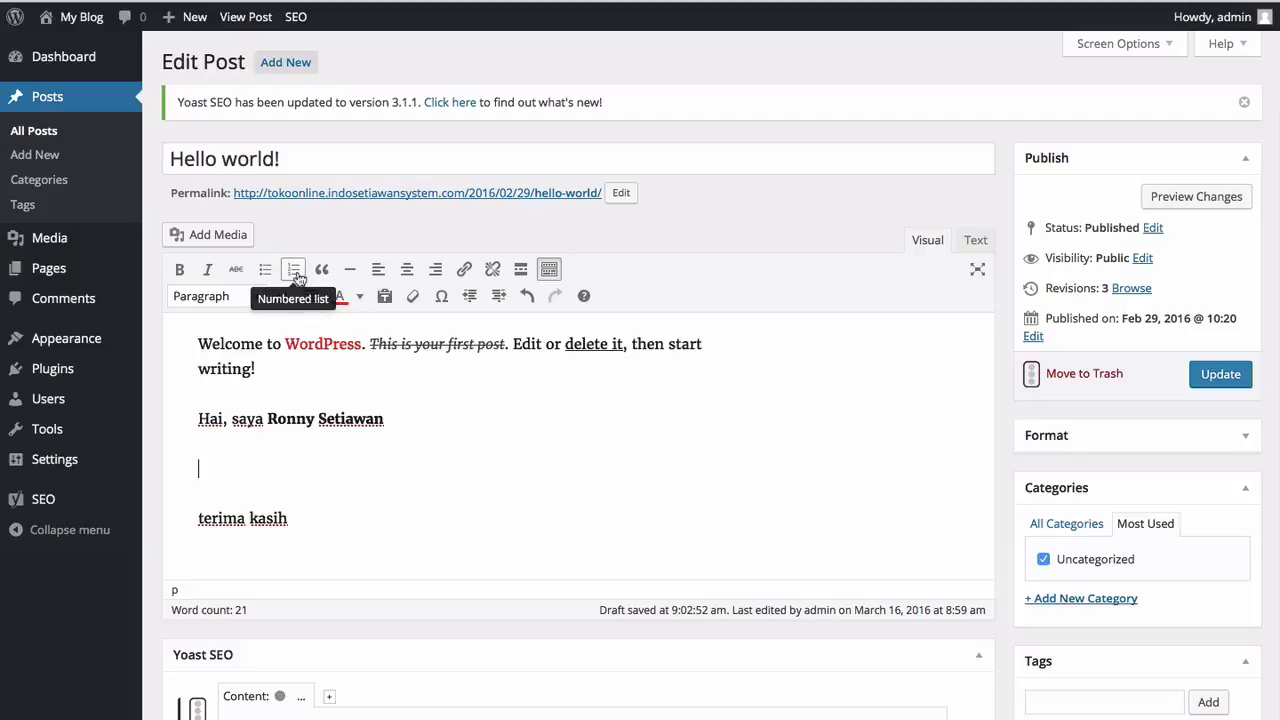
pyautogui.click(295, 272)
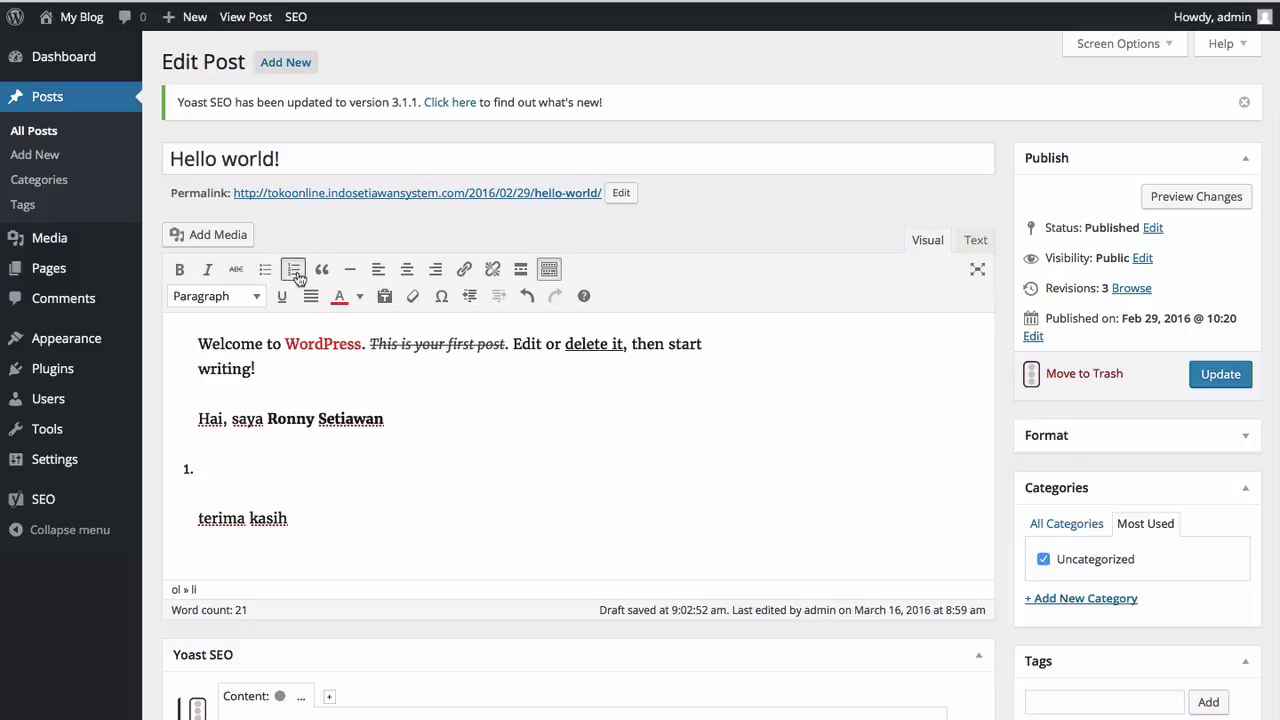
pyautogui.write('Nomor satu')
pyautogui.press('Return')
pyautogui.write('Nomro')
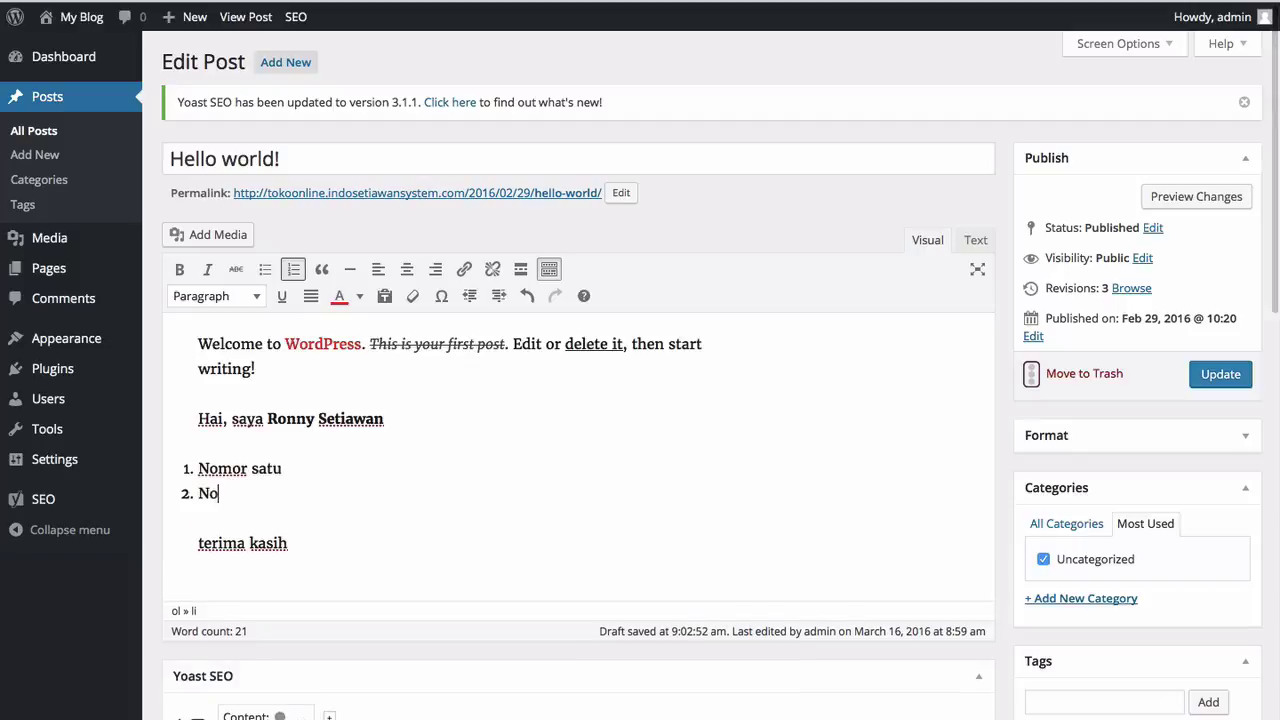
pyautogui.press('BackSpace')
pyautogui.press('BackSpace')
pyautogui.write('or ')
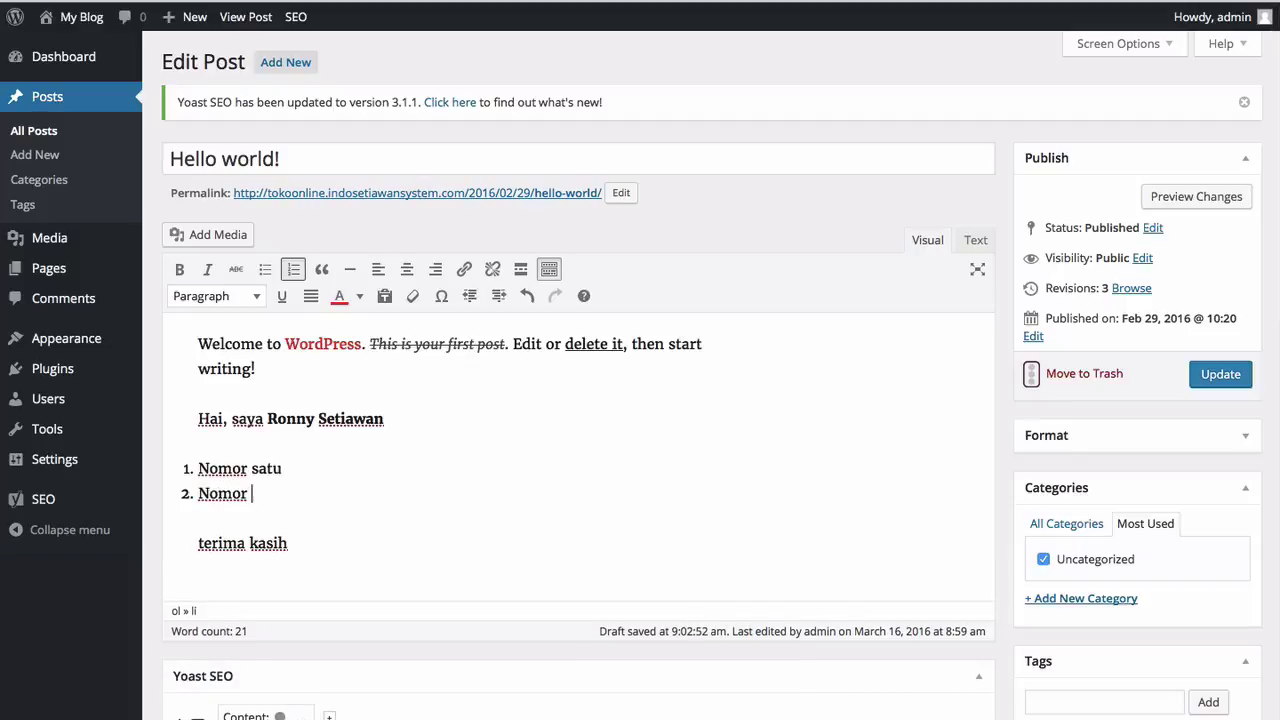
pyautogui.write('dua')
pyautogui.press('Return')
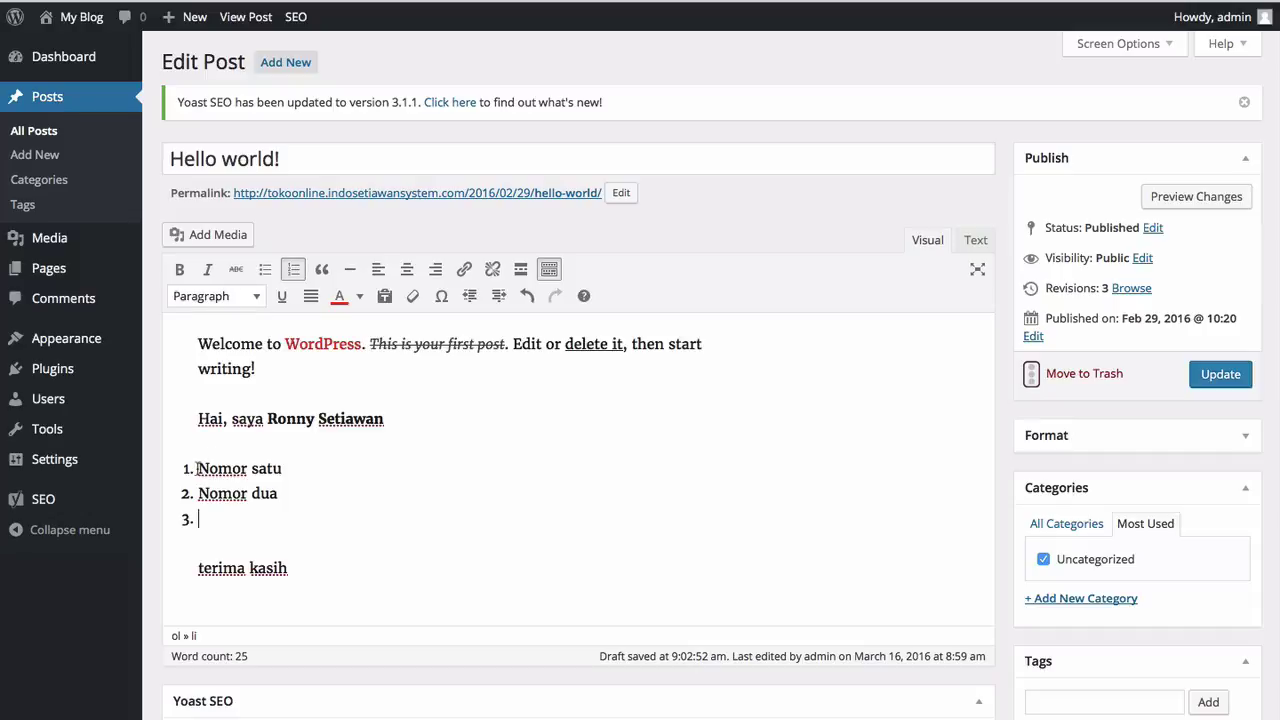
pyautogui.moveTo(197, 468); pyautogui.dragTo(278, 493)
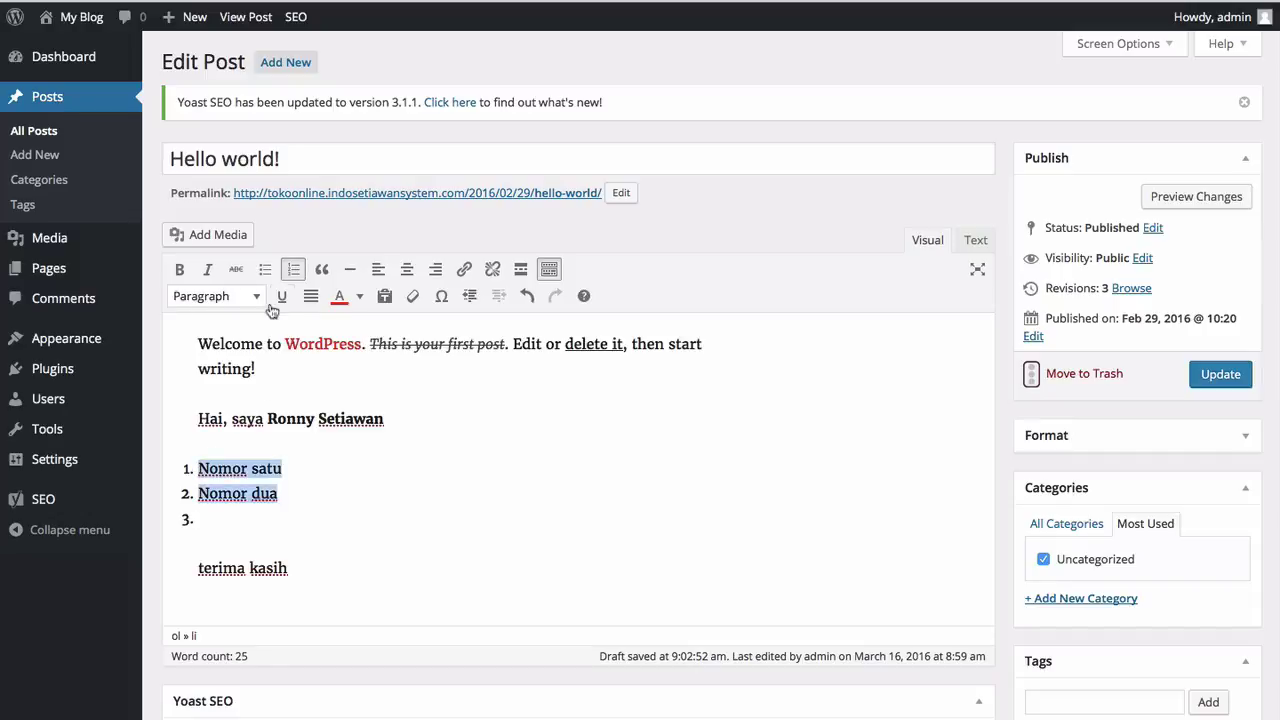
pyautogui.click(265, 272)
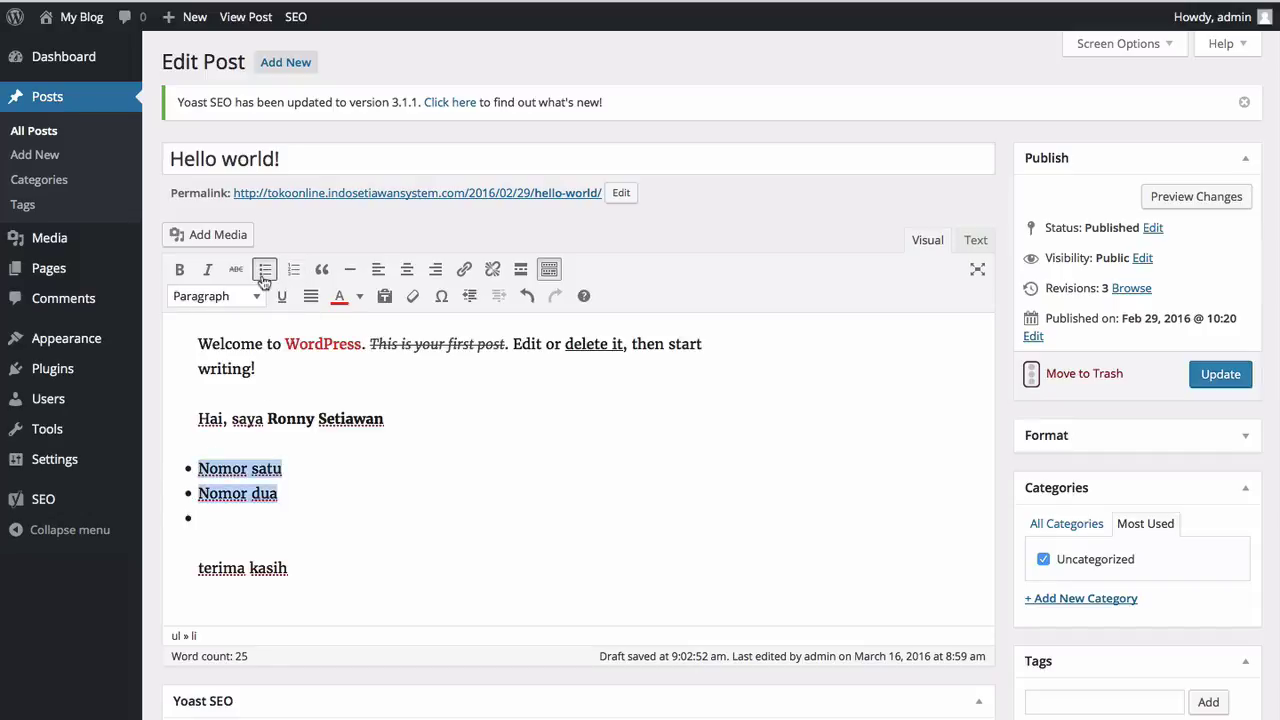
pyautogui.click(208, 512)
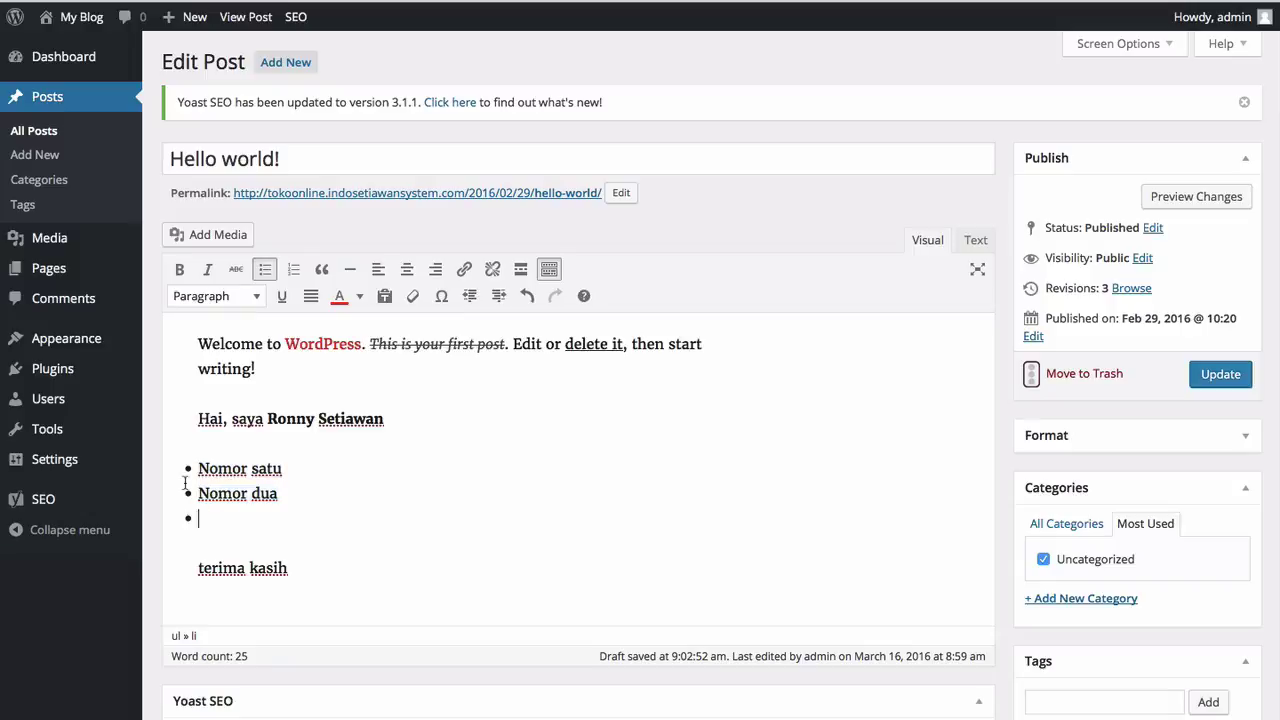
pyautogui.click(304, 560)
pyautogui.hotkey('ctrl', 'a')
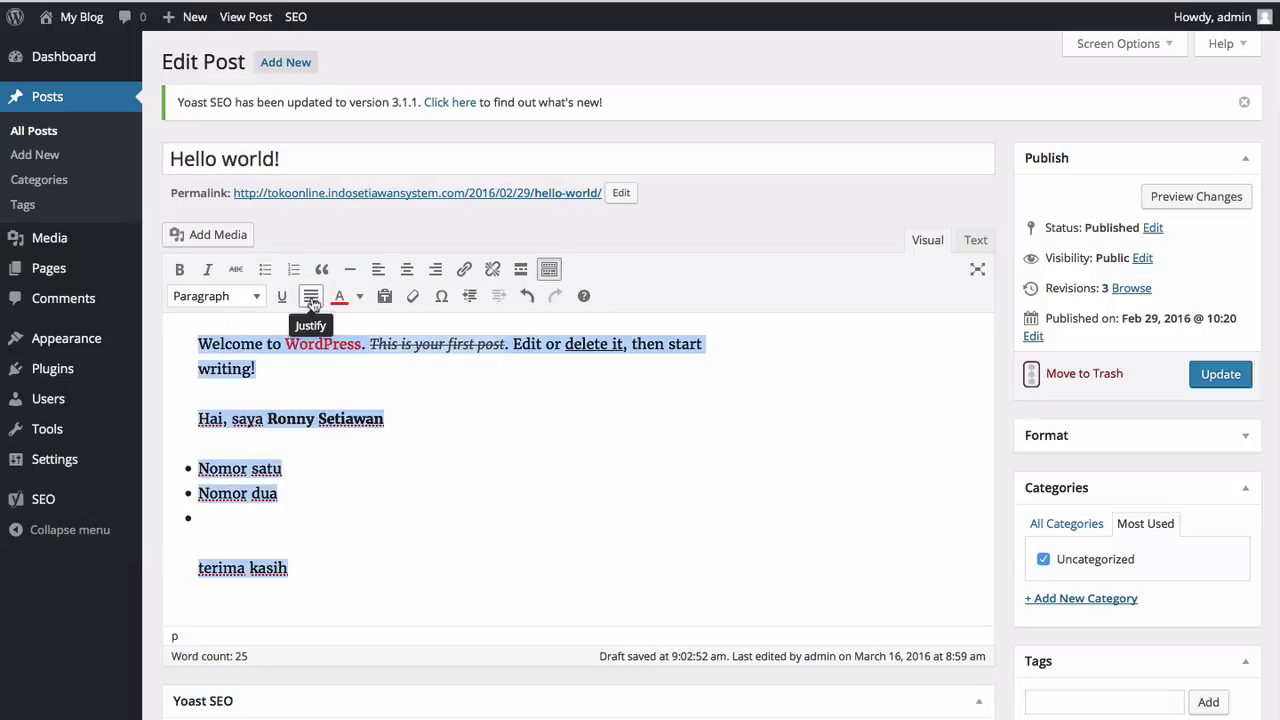
pyautogui.click(312, 298)
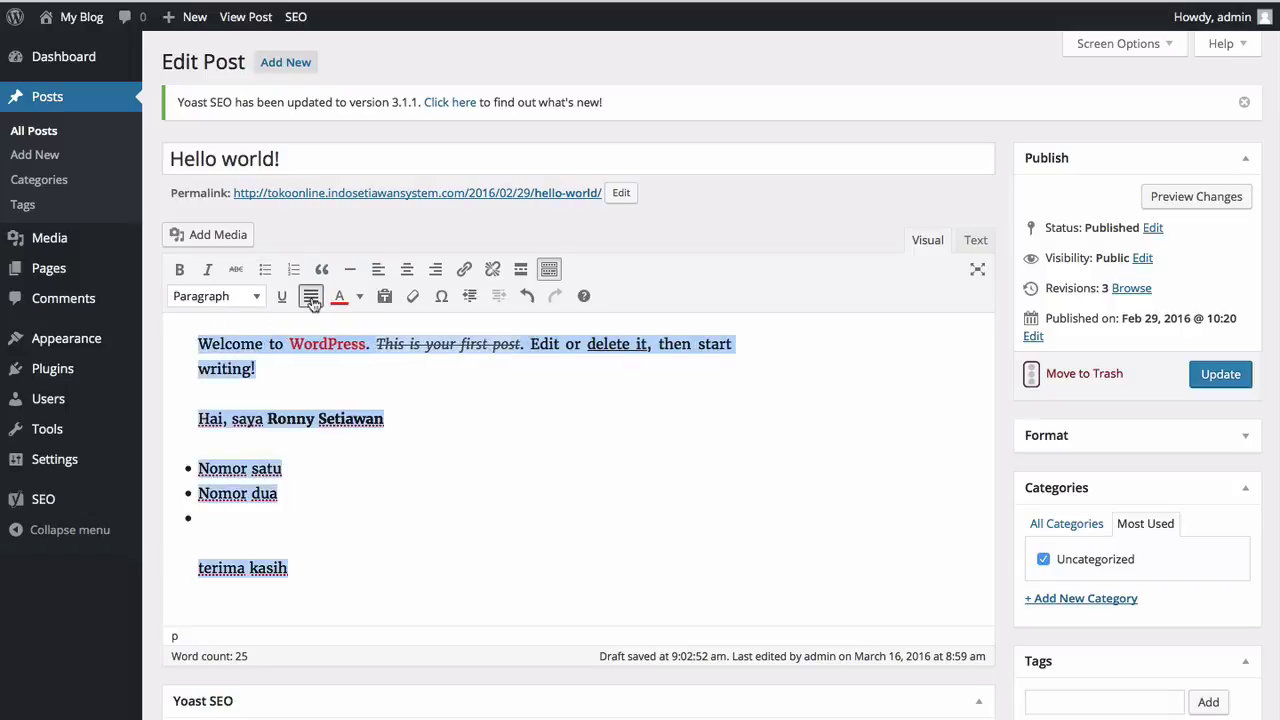
pyautogui.click(312, 300)
pyautogui.click(313, 300)
pyautogui.click(312, 300)
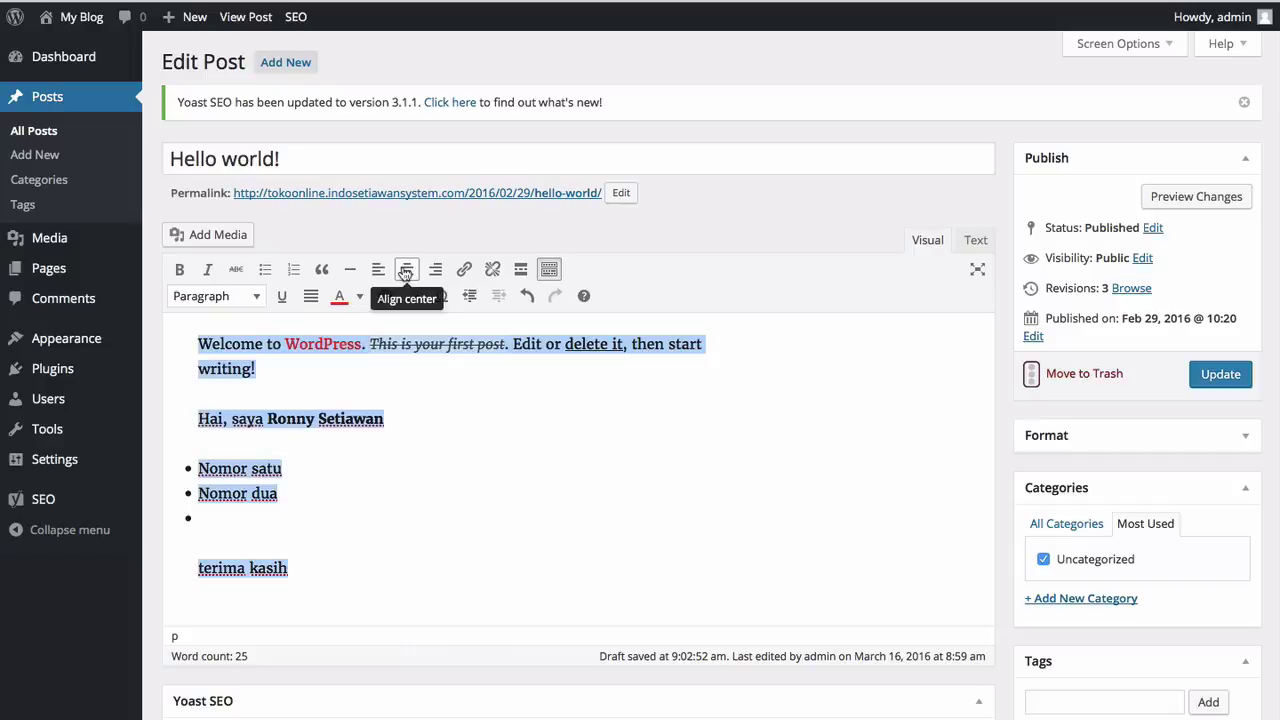
pyautogui.click(405, 273)
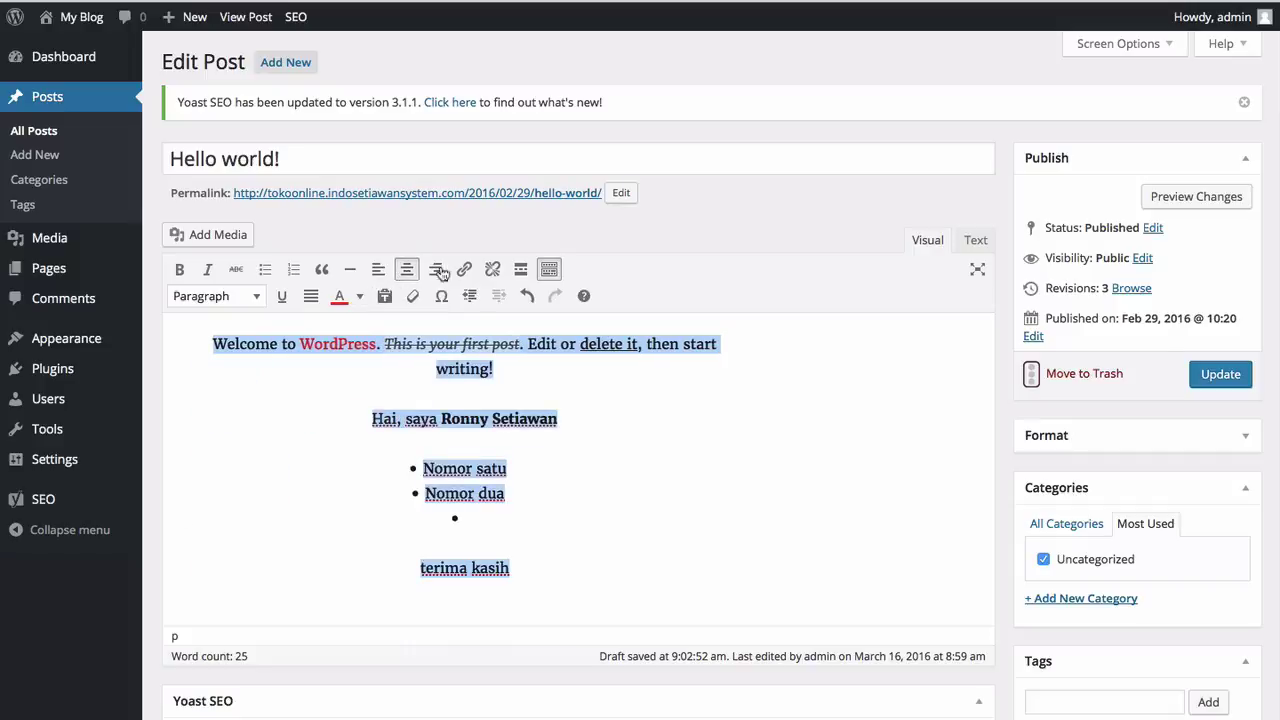
pyautogui.click(437, 271)
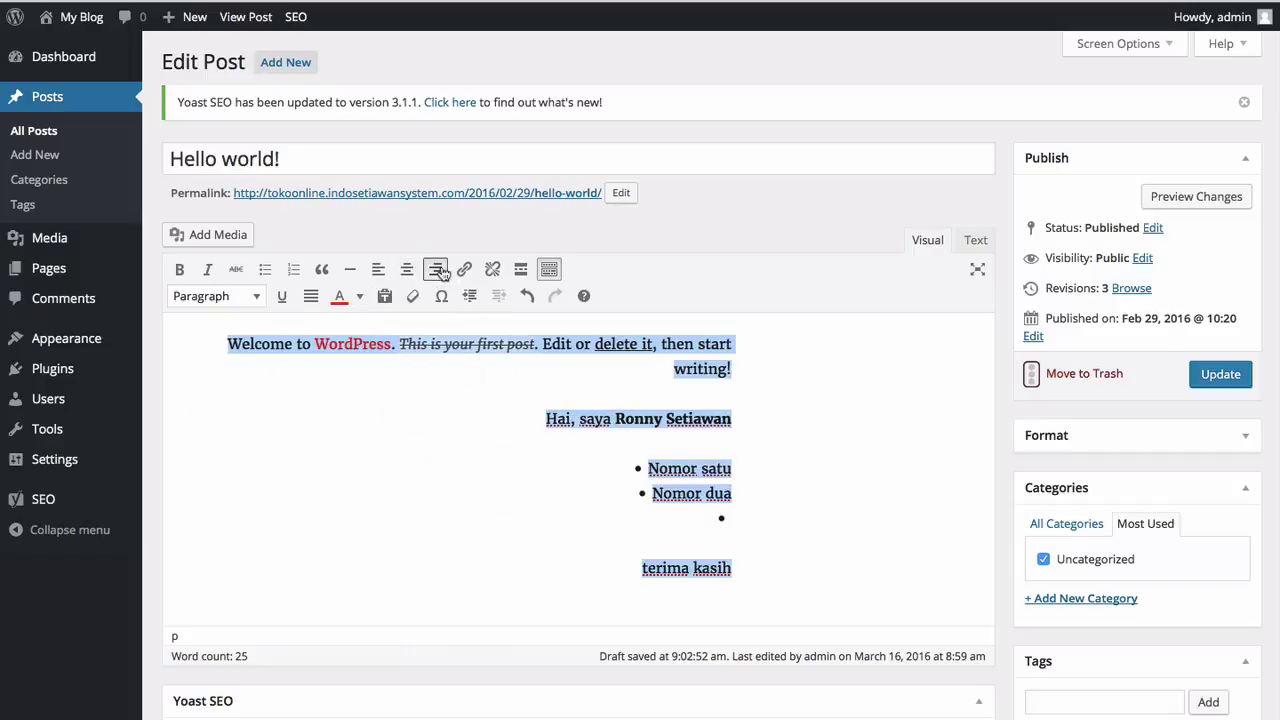
pyautogui.click(380, 270)
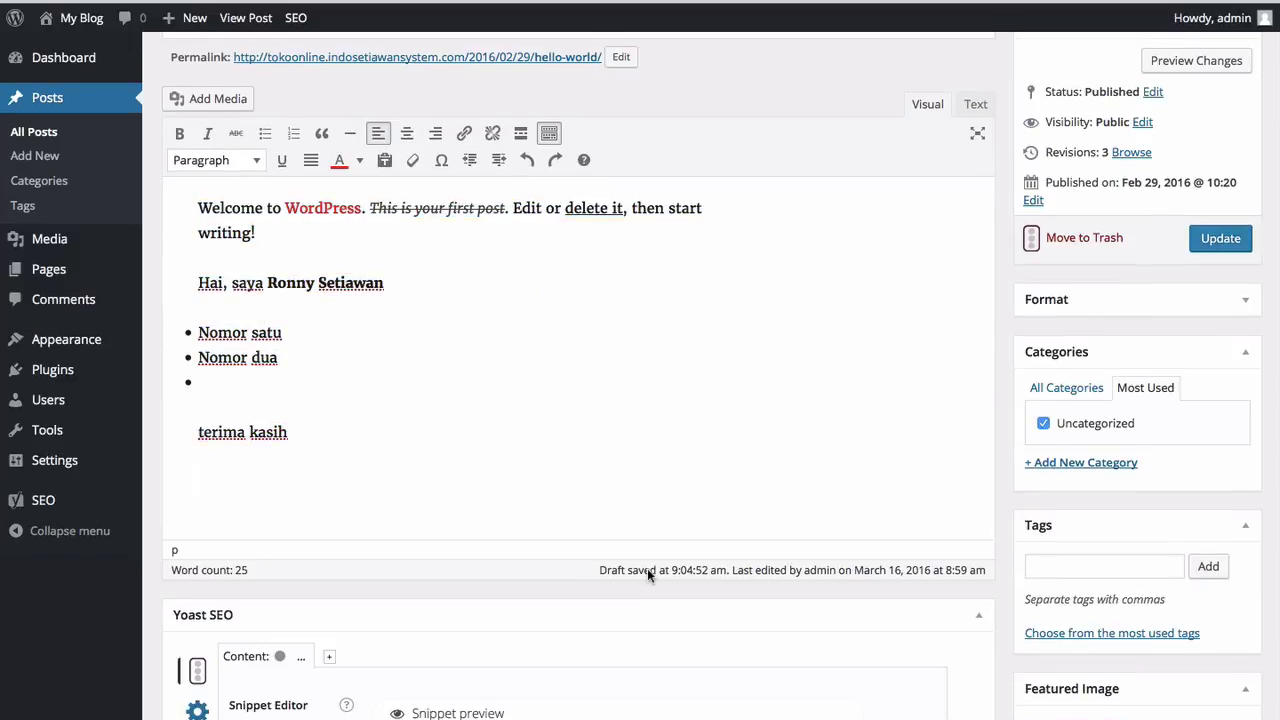
# Step: Add 'BelajarBisnisInternet.com' on a new line below 'terima kasih' as a Heading 1
pyautogui.press('Return')
pyautogui.write('Belajar')
pyautogui.write('Bisnis')
pyautogui.press('BackSpace')
pyautogui.press('BackSpace')
pyautogui.press('BackSpace')
pyautogui.press('BackSpace')
pyautogui.write('sini')
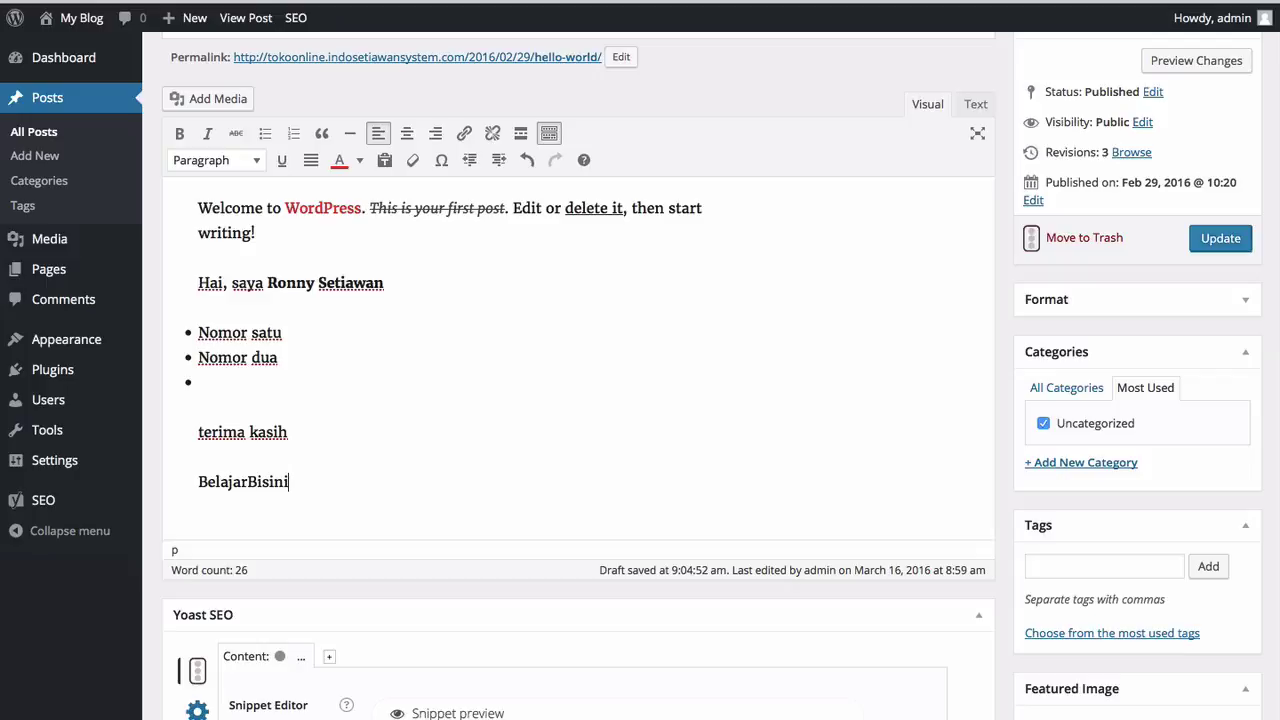
pyautogui.press('BackSpace')
pyautogui.press('BackSpace')
pyautogui.press('BackSpace')
pyautogui.press('BackSpace')
pyautogui.write('snisInternet.com')
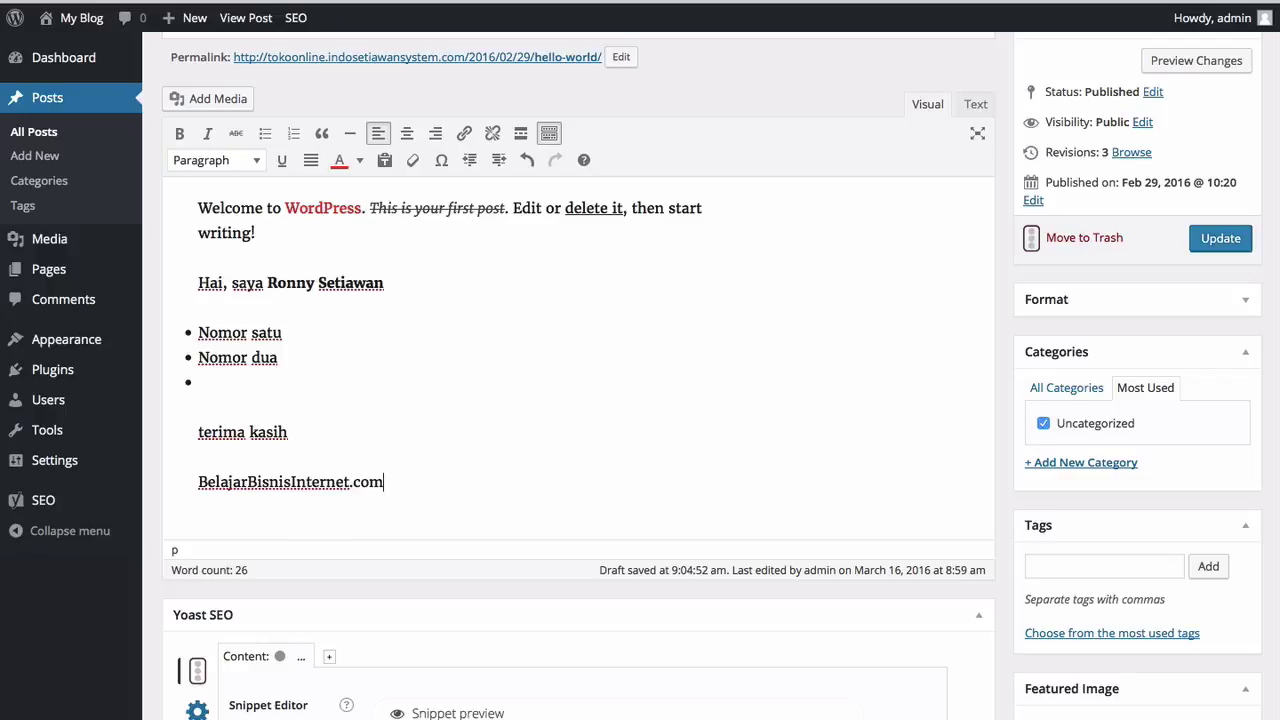
pyautogui.hotkey('shift', 'Home')
pyautogui.click(256, 161)
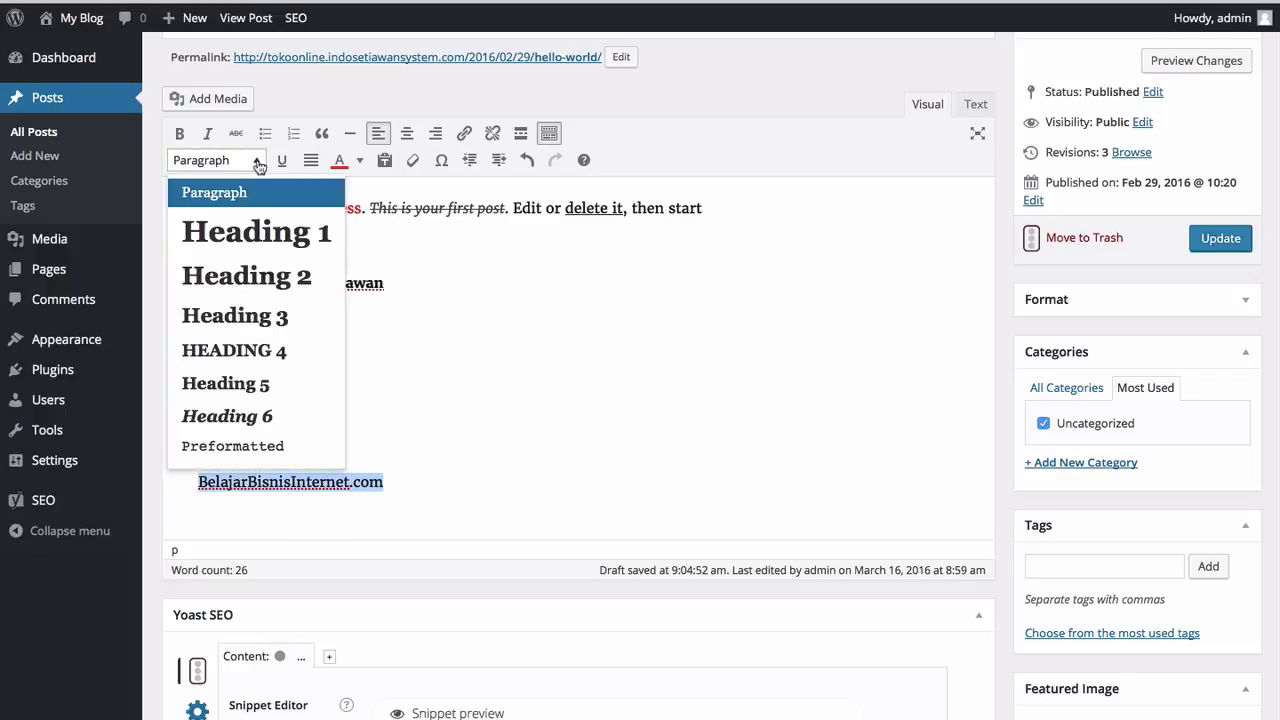
pyautogui.click(256, 229)
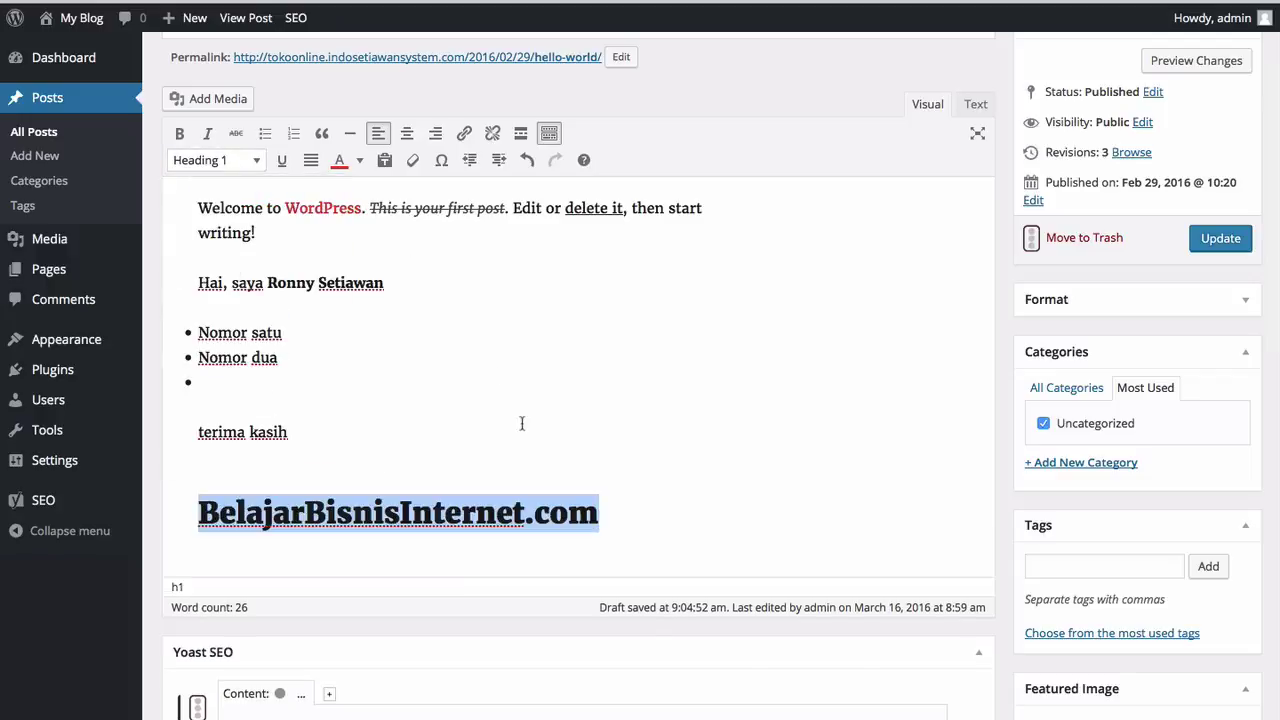
pyautogui.click(650, 503)
pyautogui.press('Return')
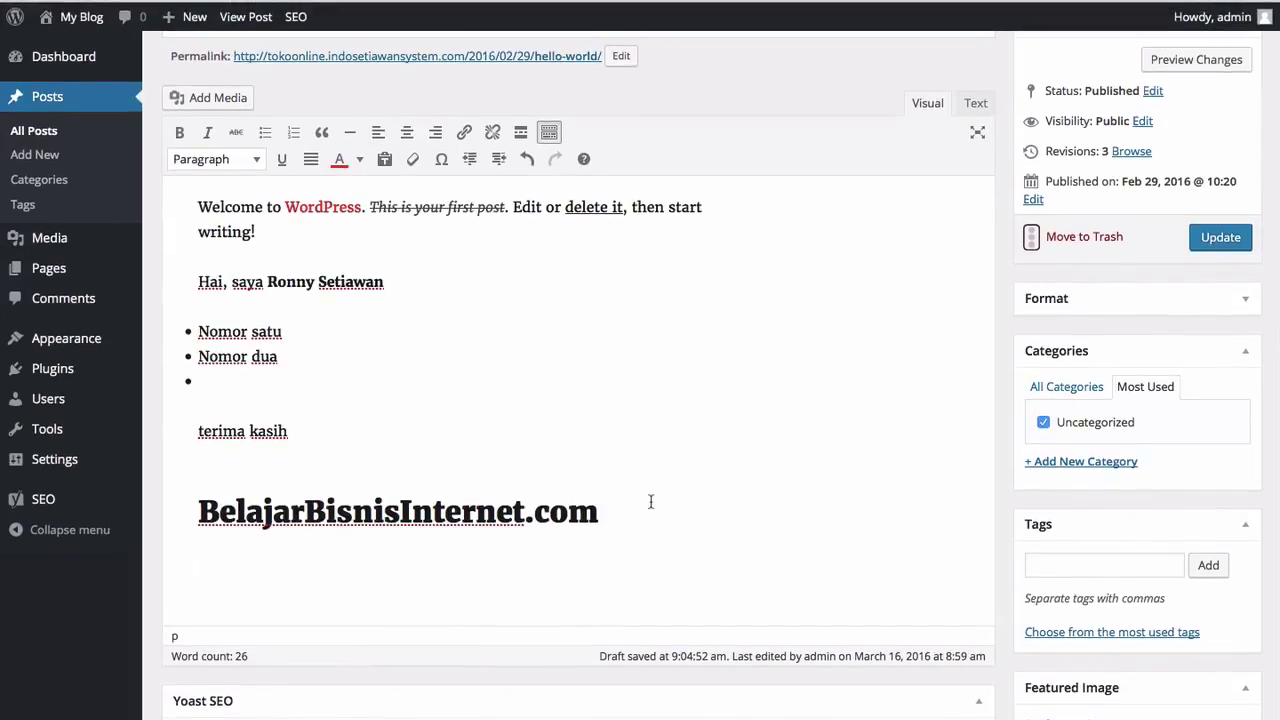
# Step: Add a 'Heading 2' line formatted as Heading 2 under the main heading
pyautogui.write('Heading 2')
pyautogui.hotkey('shift', 'Home')
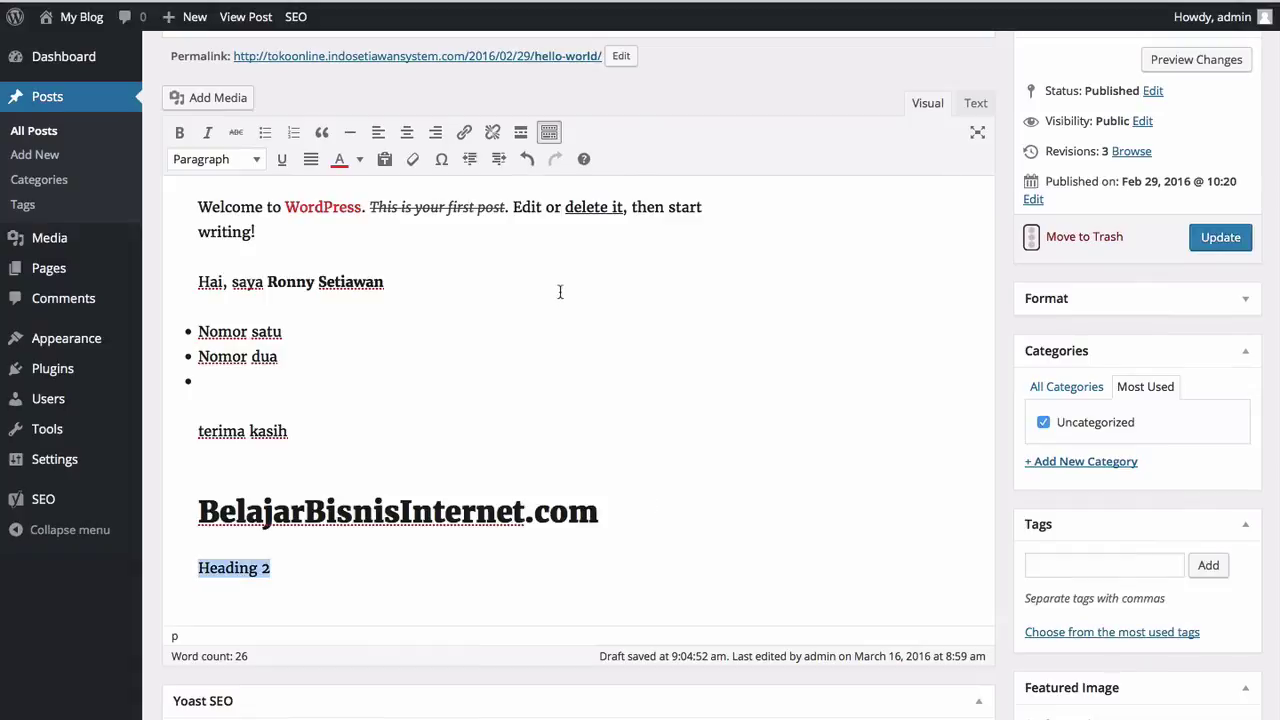
pyautogui.click(256, 161)
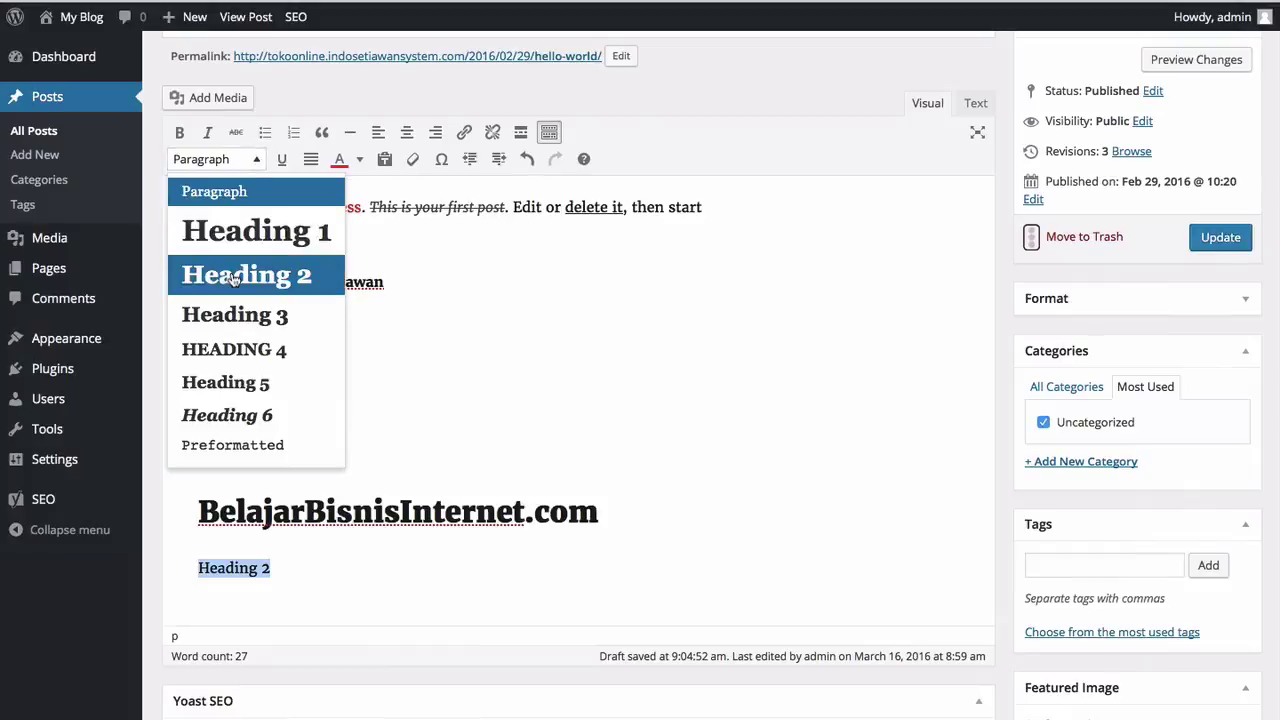
pyautogui.click(232, 279)
pyautogui.click(417, 544)
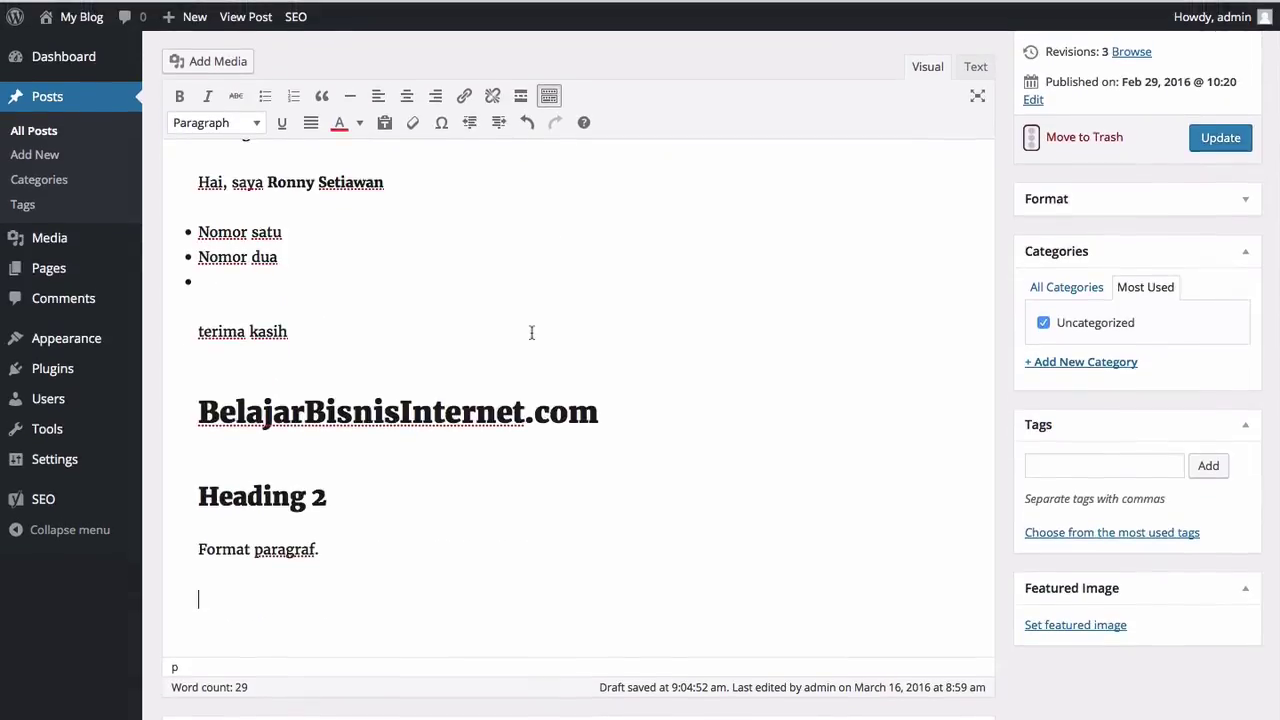
pyautogui.click(549, 96)
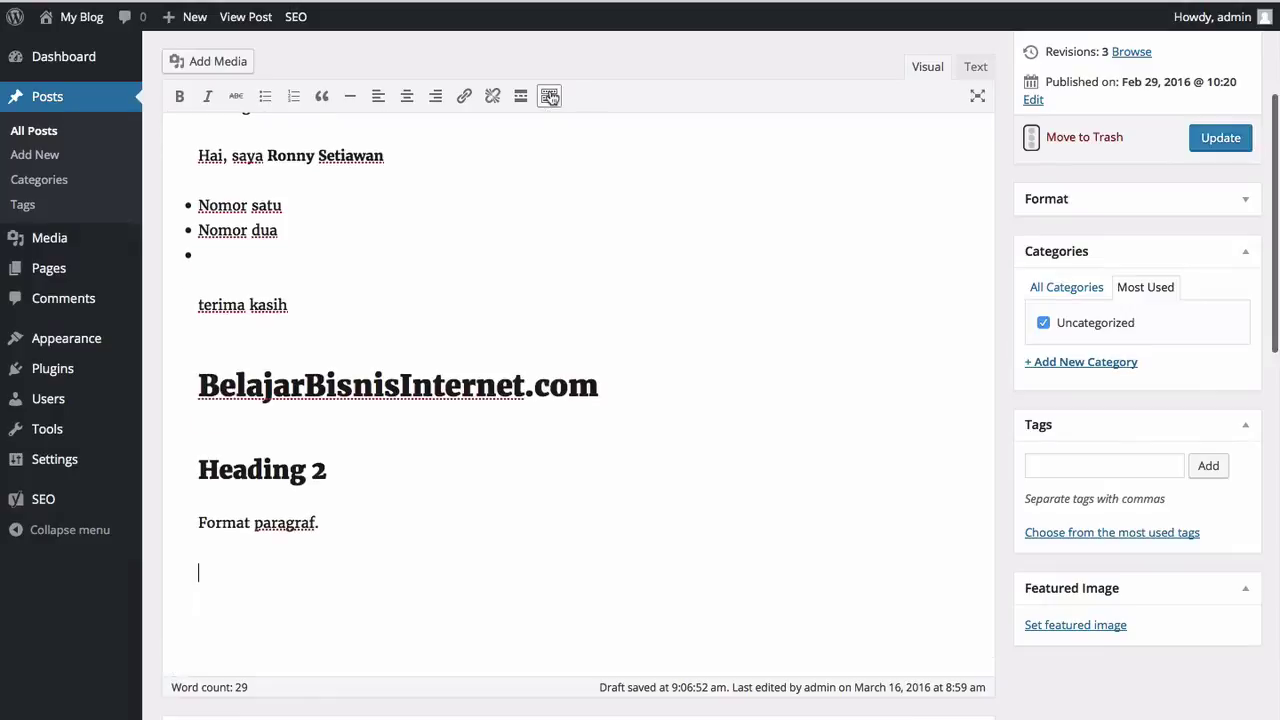
pyautogui.click(549, 96)
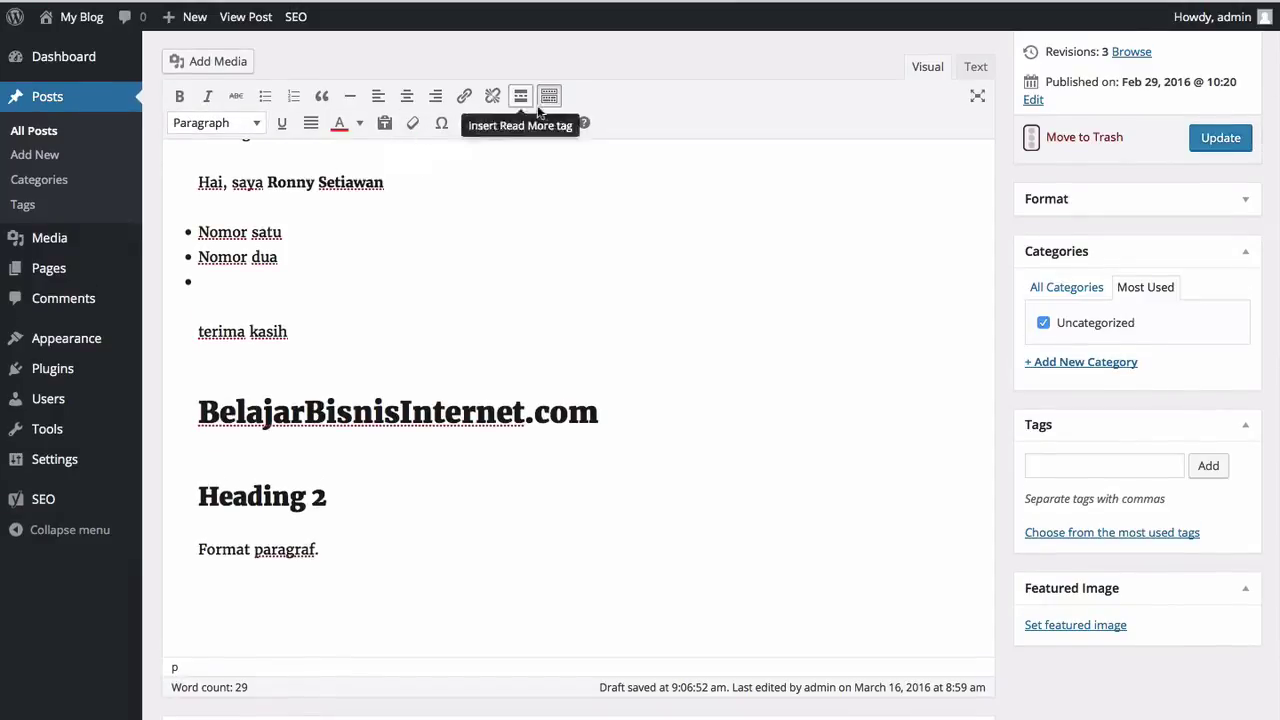
pyautogui.click(551, 99)
pyautogui.click(552, 100)
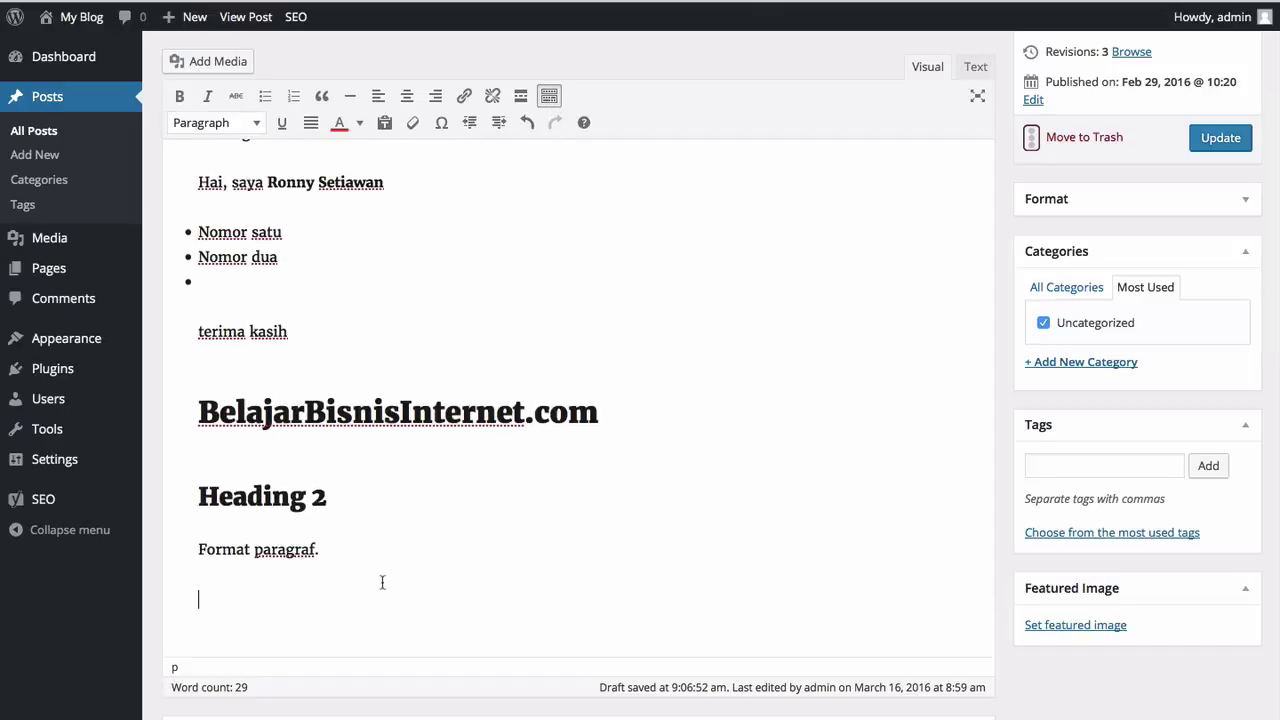
pyautogui.scroll(3, 382, 582)
pyautogui.scroll(-3, 382, 582)
pyautogui.scroll(1, 382, 582)
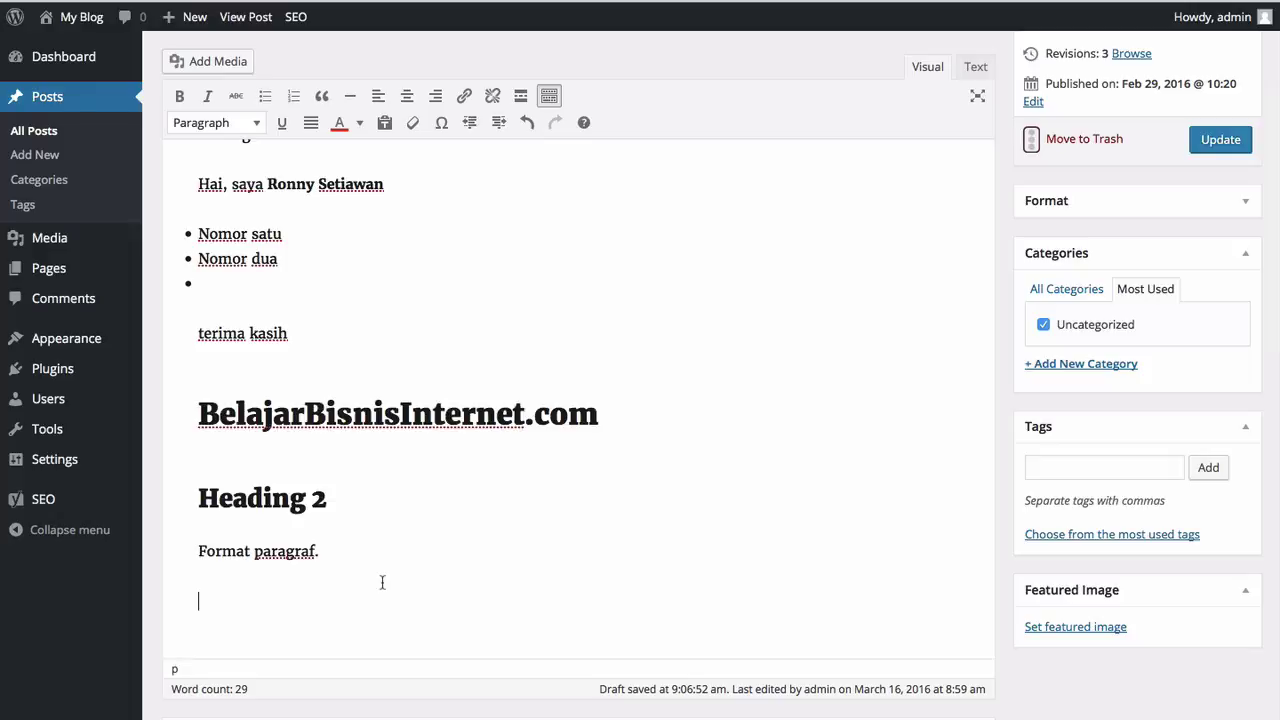
# Step: Upload BBI-2015-logo-fix-2.png from Pictures to the Media Library via Add Media
pyautogui.click(218, 62)
pyautogui.click(717, 363)
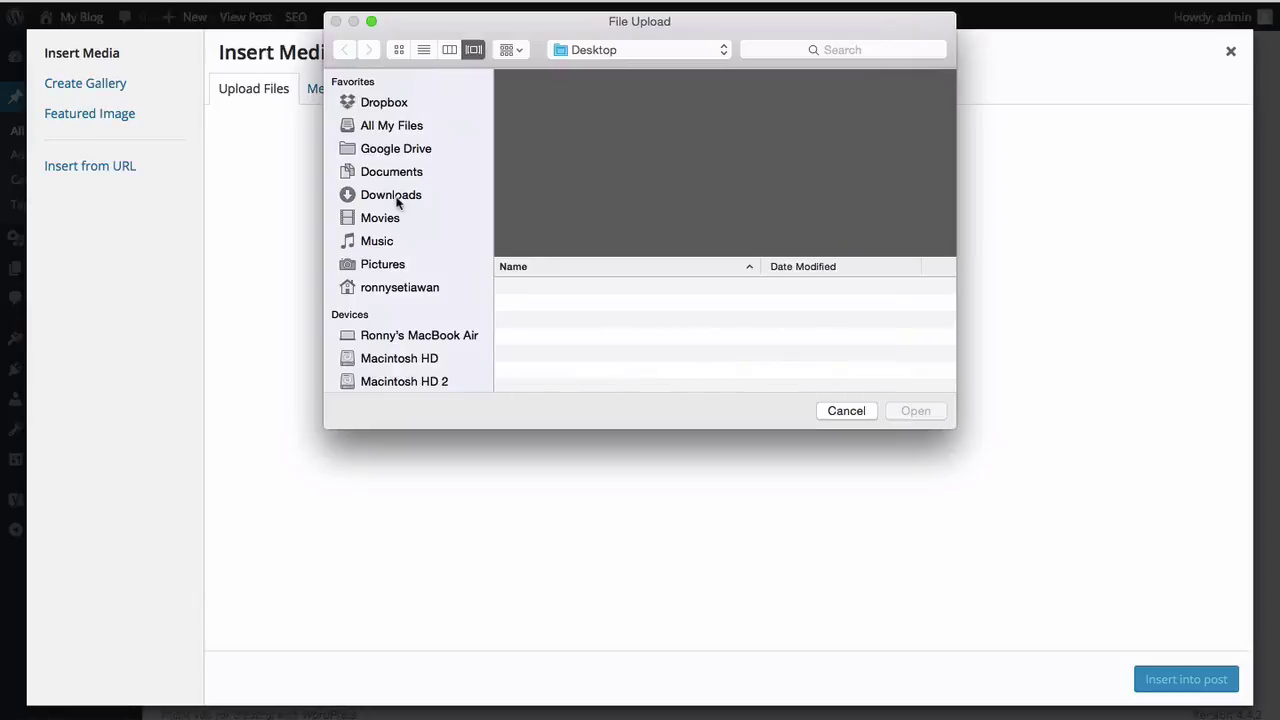
pyautogui.click(376, 262)
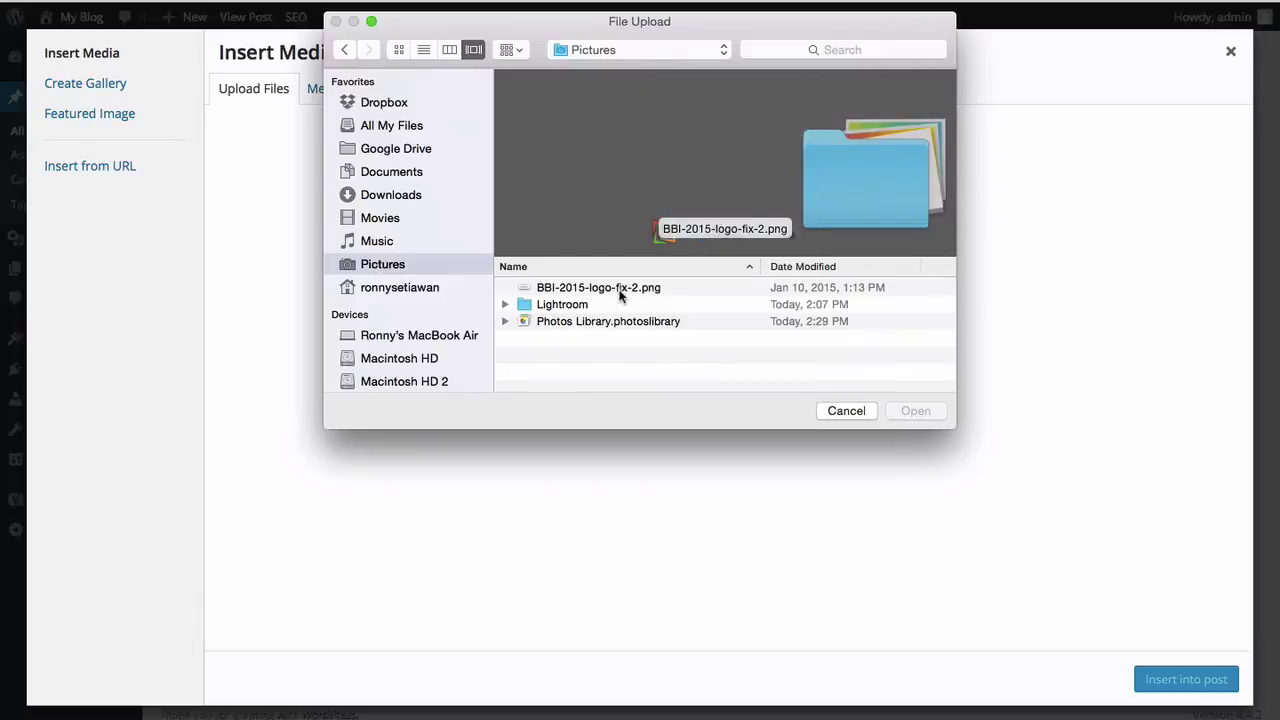
pyautogui.click(620, 289)
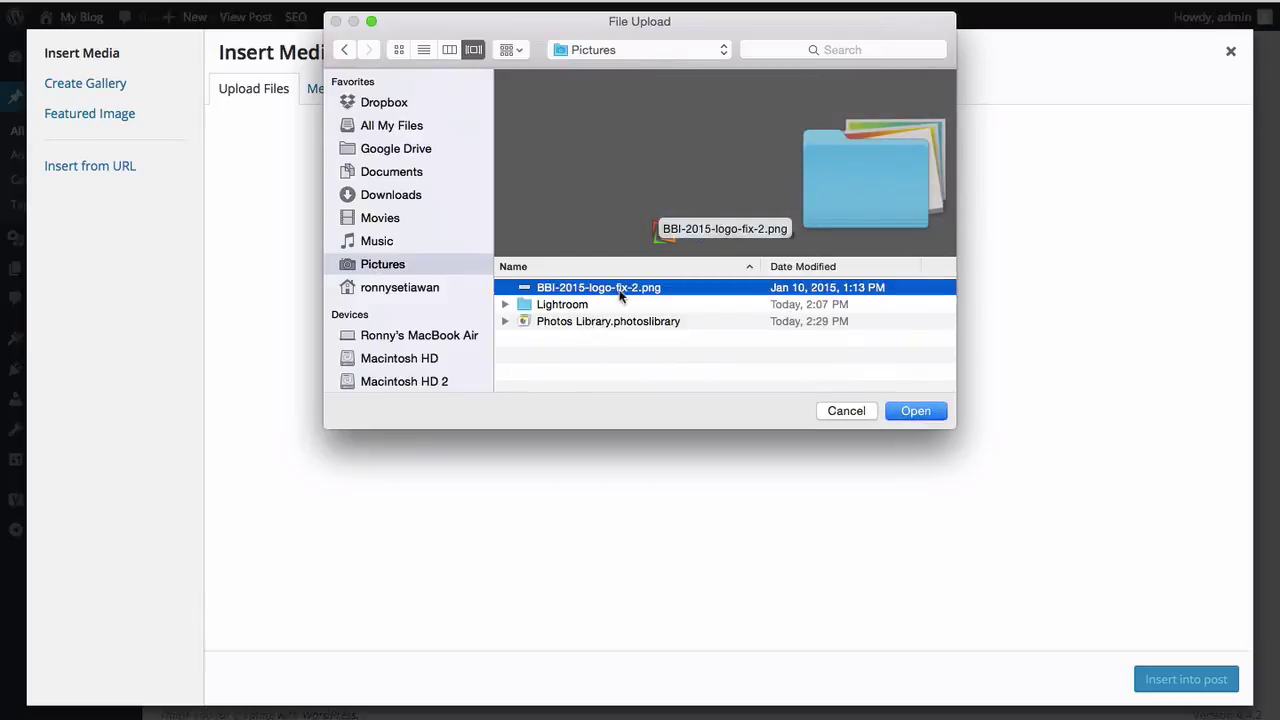
pyautogui.click(898, 410)
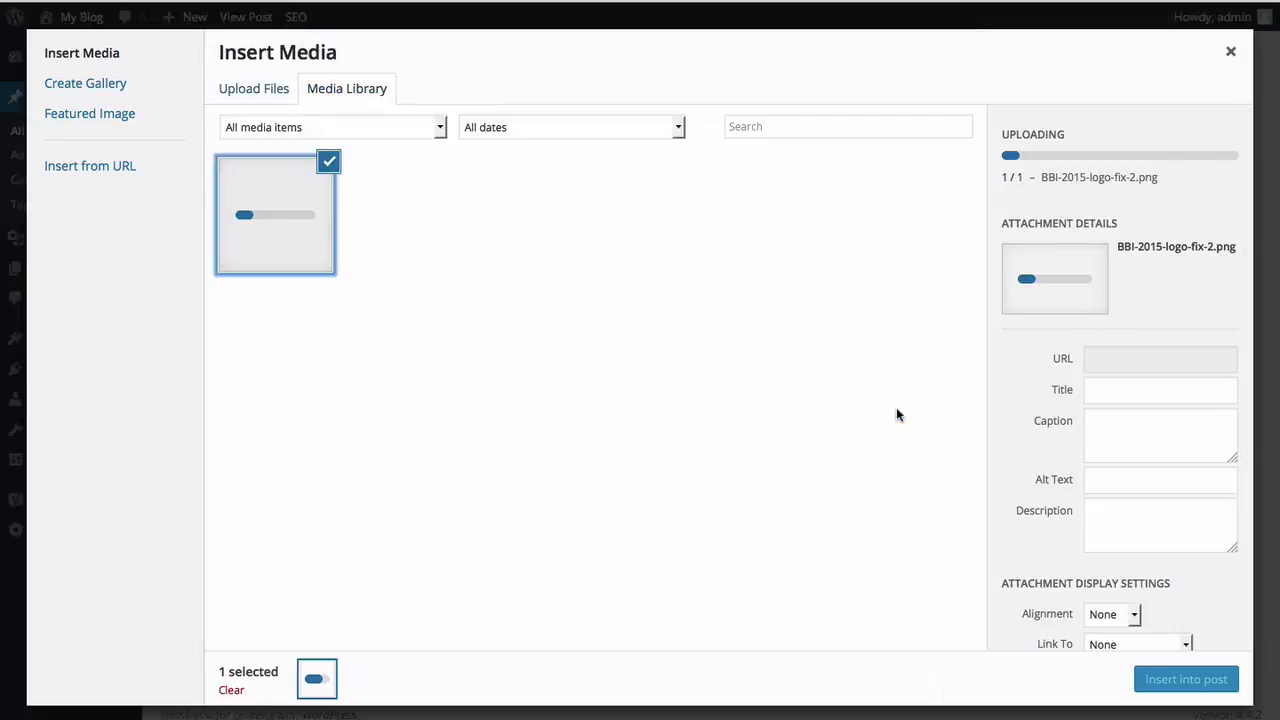
# Step: Give the logo image the title 'Logo BBI' and the alt text 'Logo BBI'
pyautogui.write('Logo')
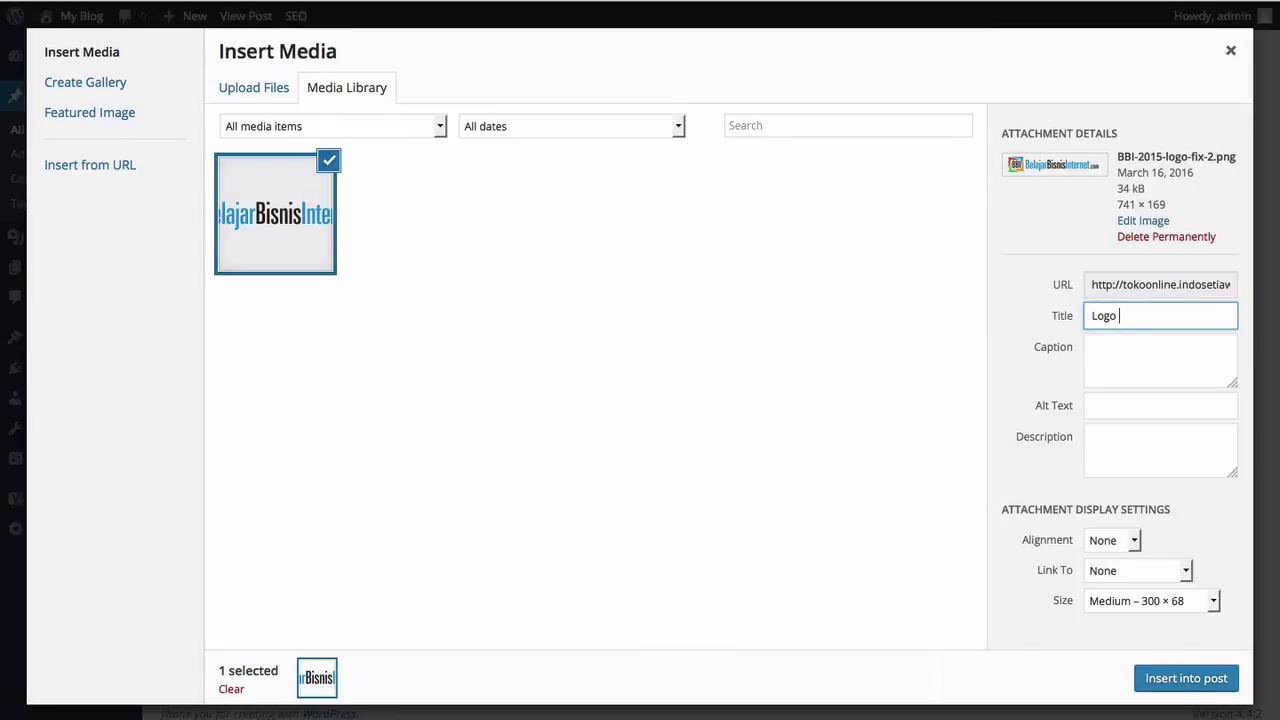
pyautogui.write('BBI')
pyautogui.press('Tab')
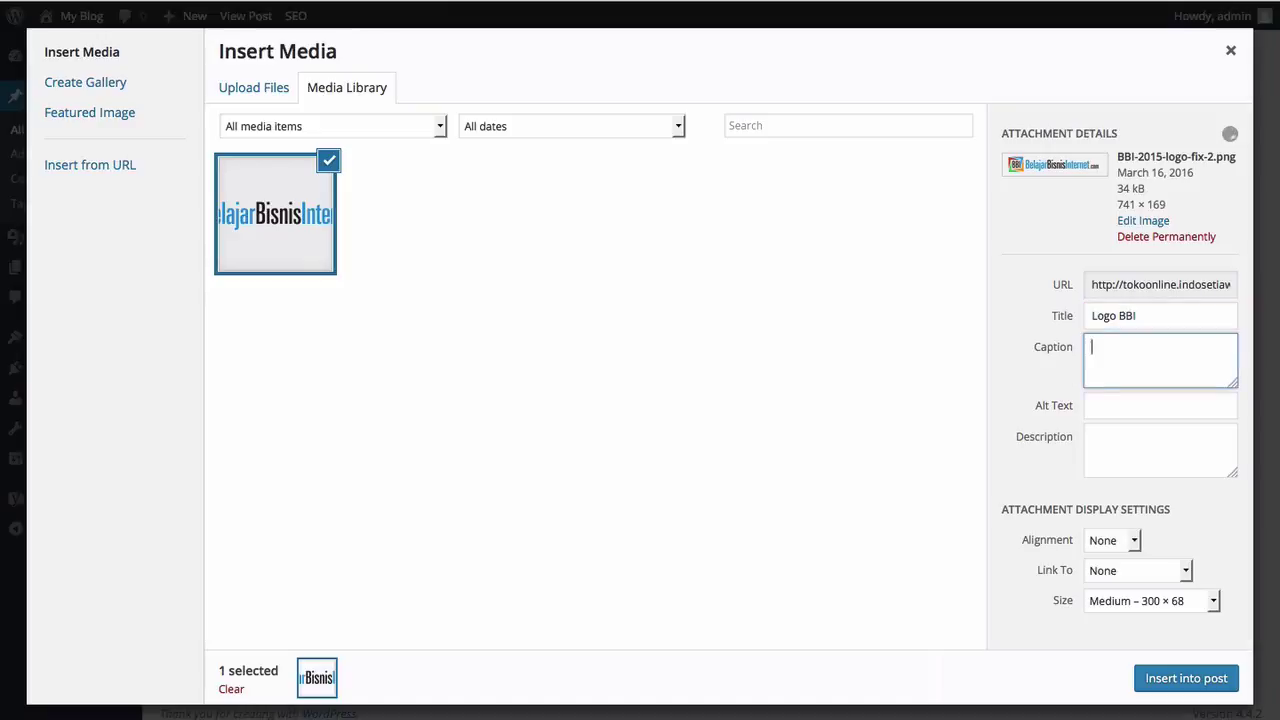
pyautogui.press('Tab')
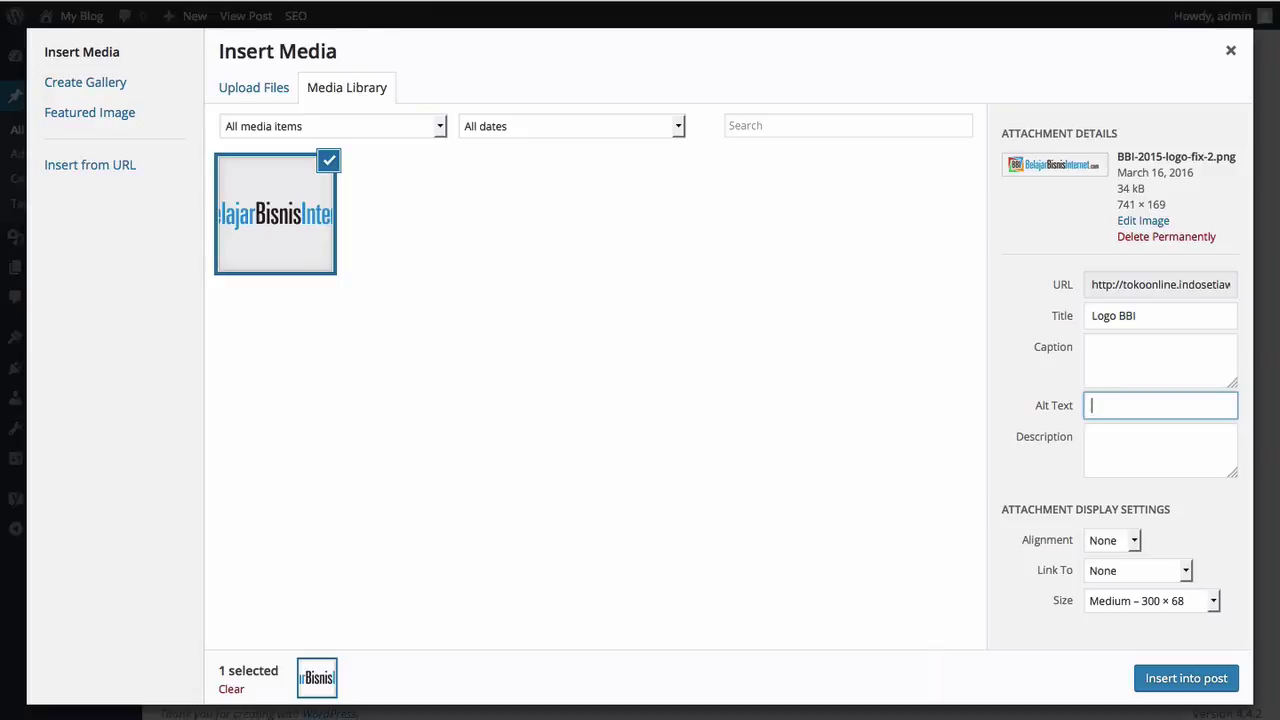
pyautogui.write('Logo BBI')
# Step: Set the logo's alignment to Center and leave Link To as None
pyautogui.click(1128, 545)
pyautogui.click(1128, 545)
pyautogui.click(1128, 545)
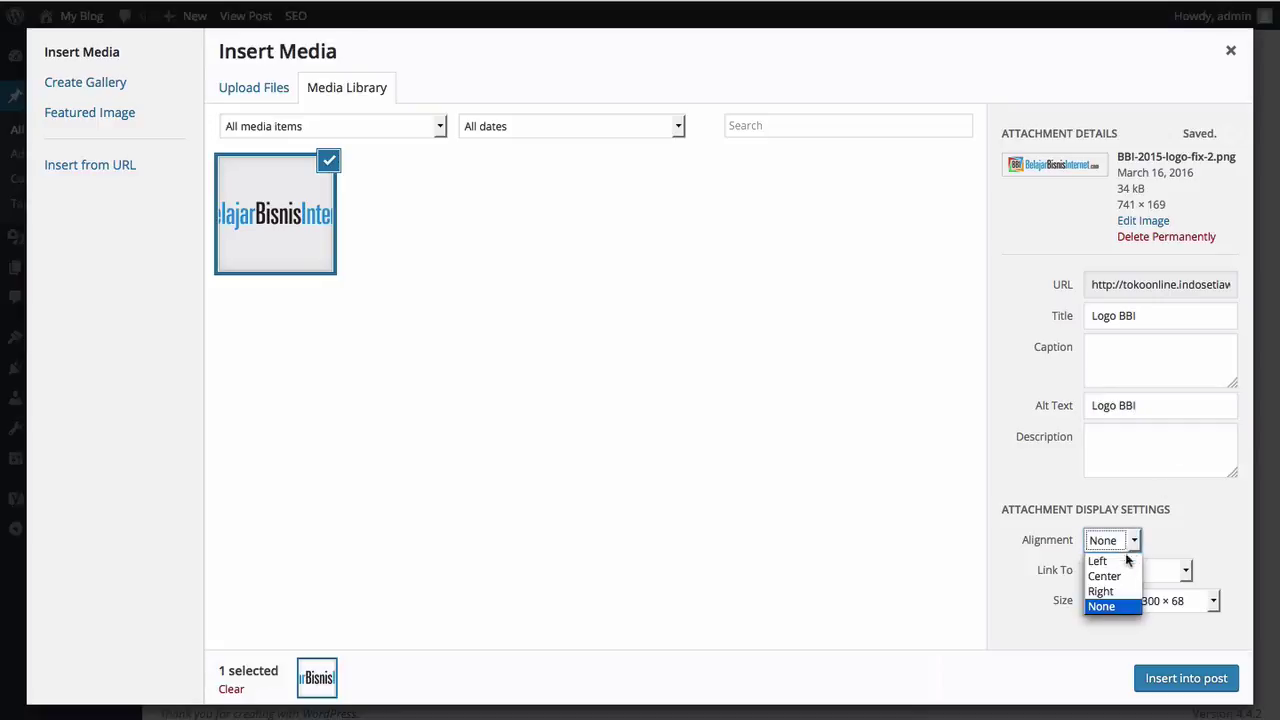
pyautogui.click(1118, 576)
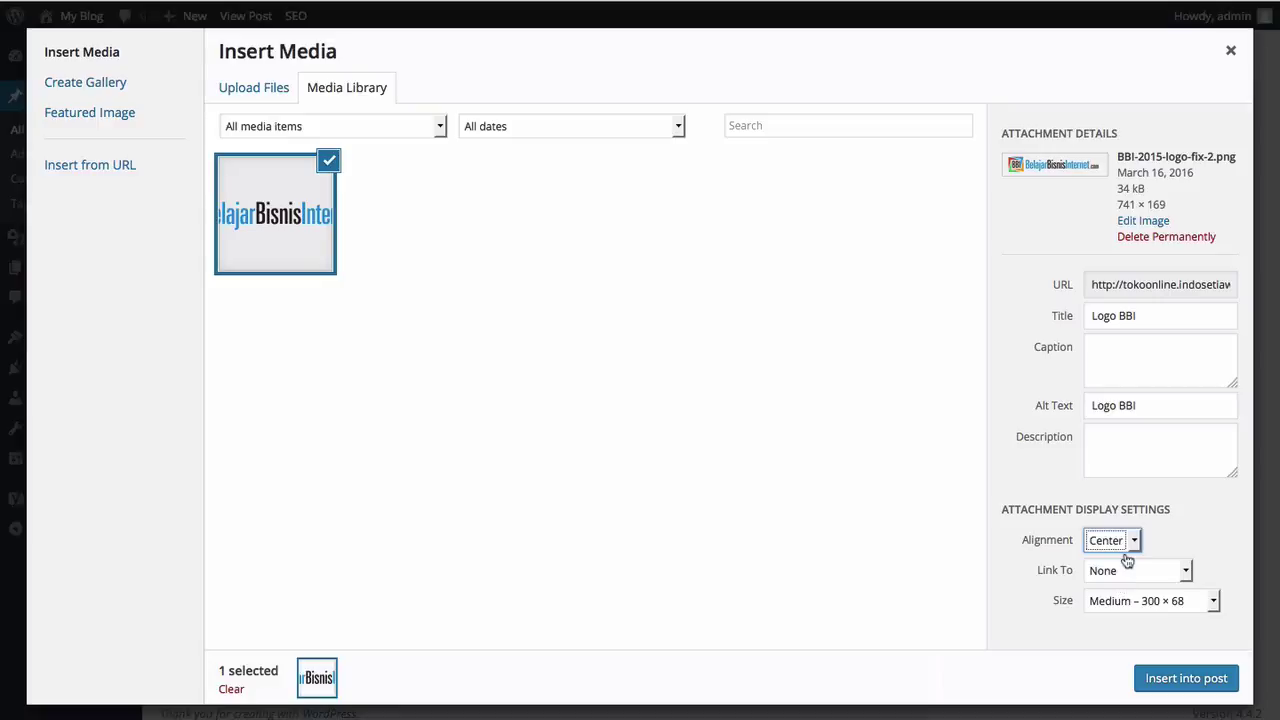
pyautogui.click(1127, 544)
pyautogui.click(1112, 577)
pyautogui.click(1139, 572)
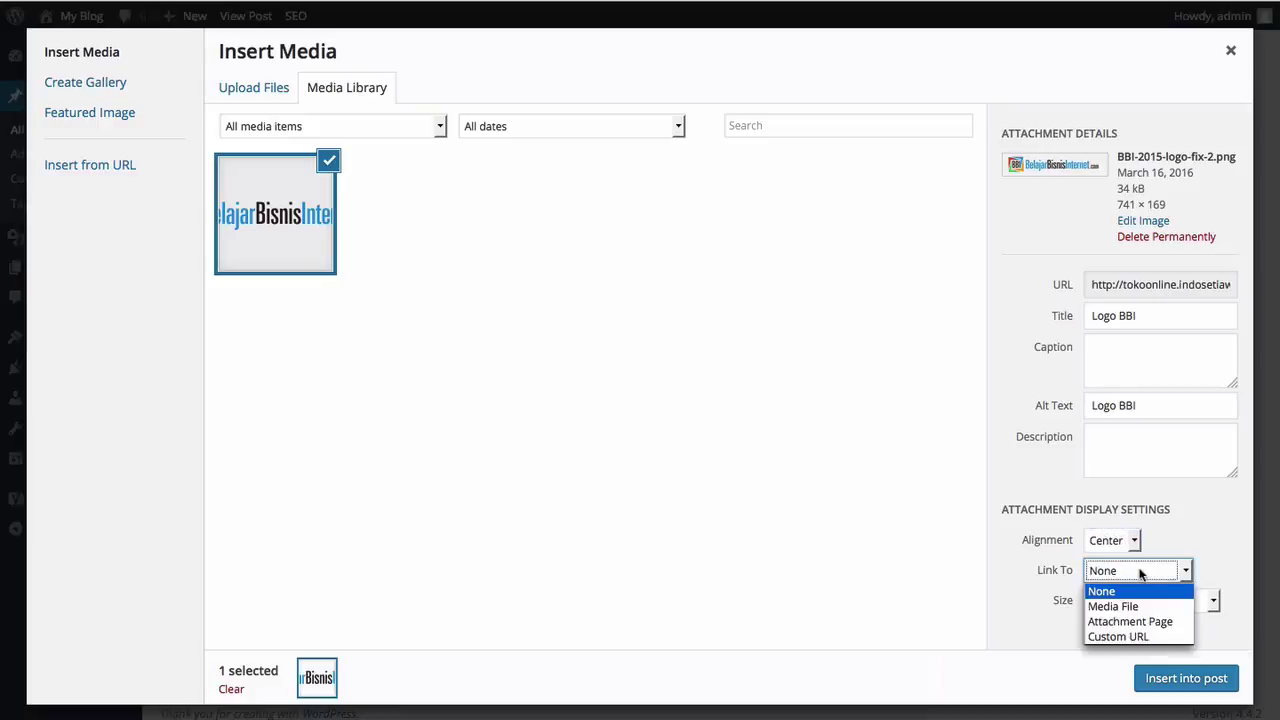
pyautogui.click(1139, 572)
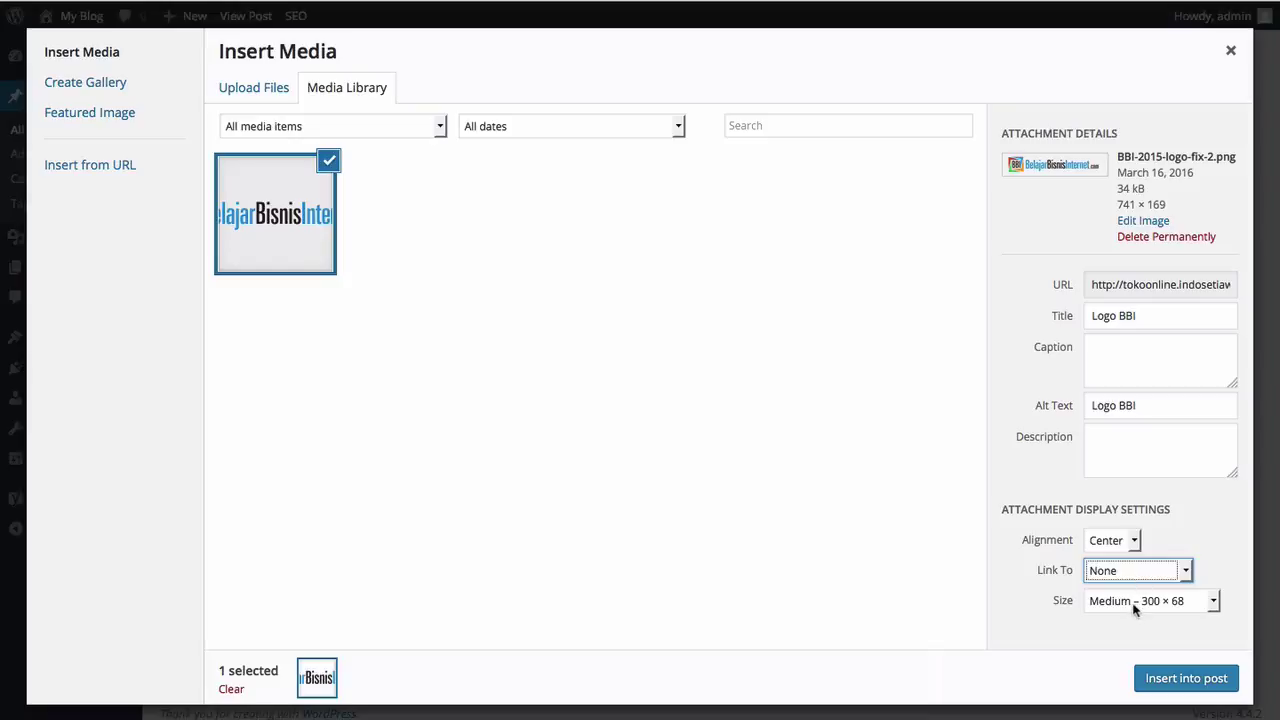
# Step: Choose Full Size (741 × 169) and insert the logo into the post
pyautogui.click(1136, 602)
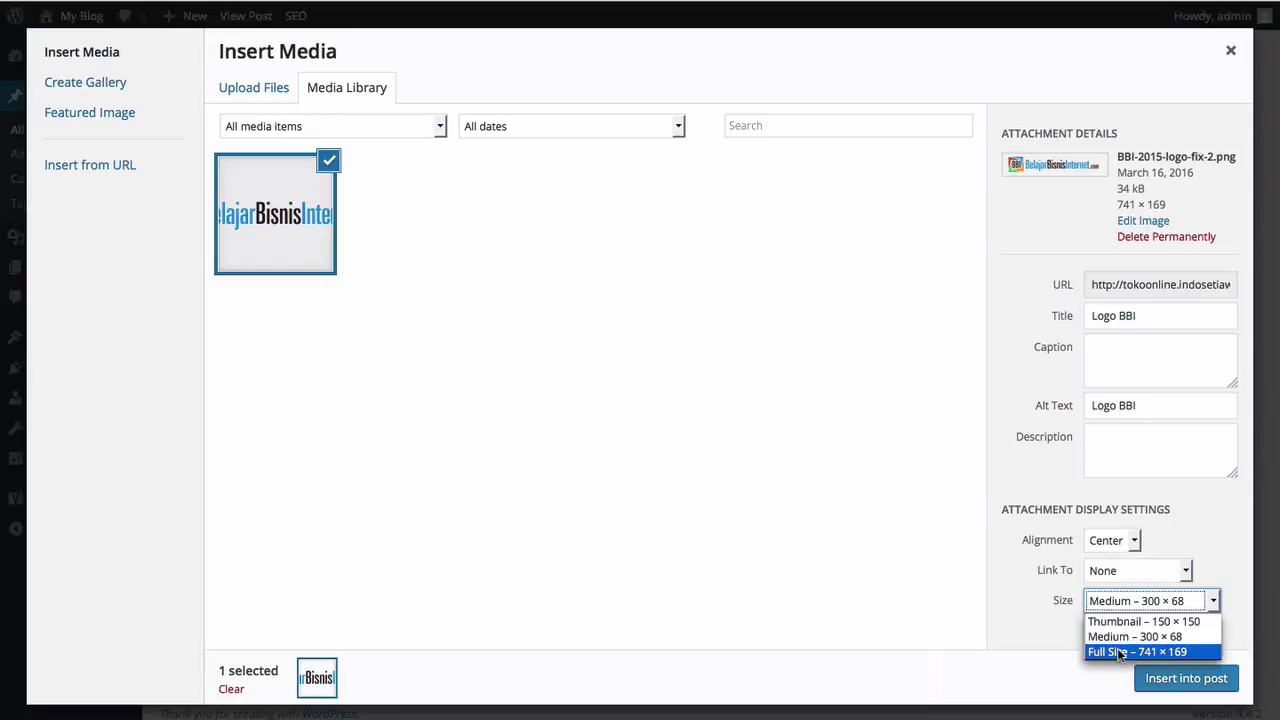
pyautogui.click(1117, 650)
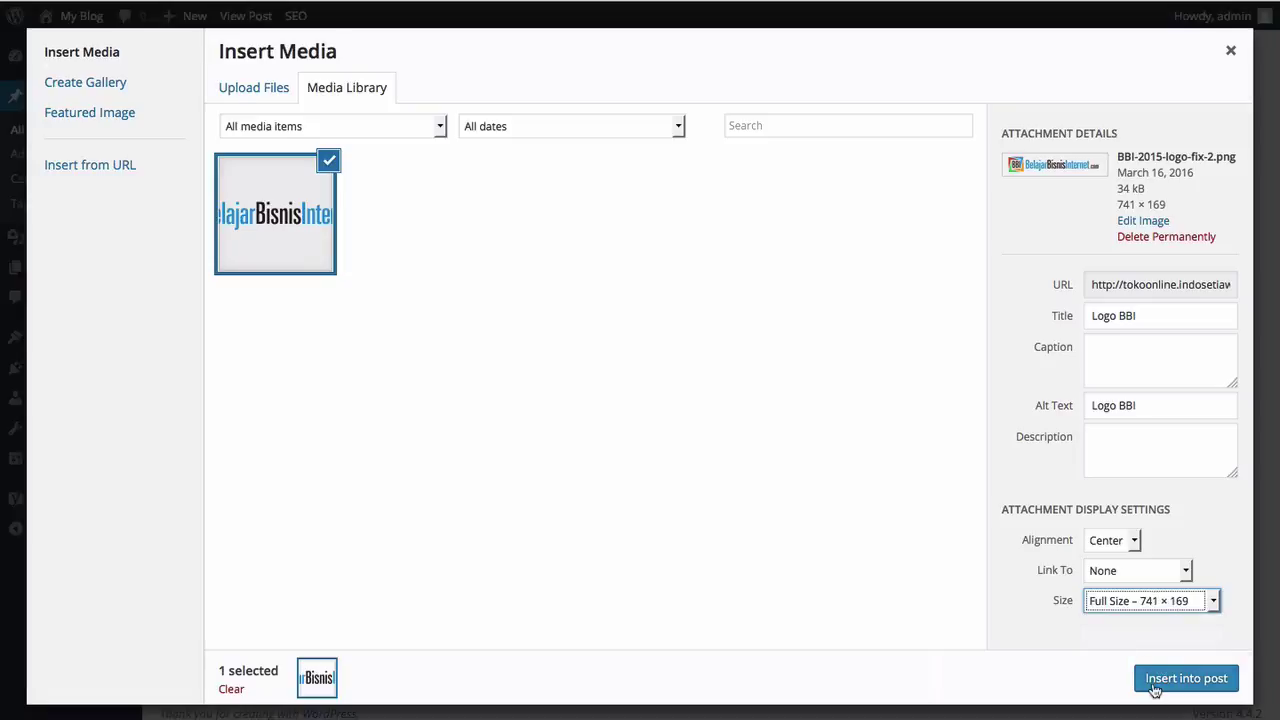
pyautogui.click(1155, 688)
pyautogui.scroll(-3, 703, 519)
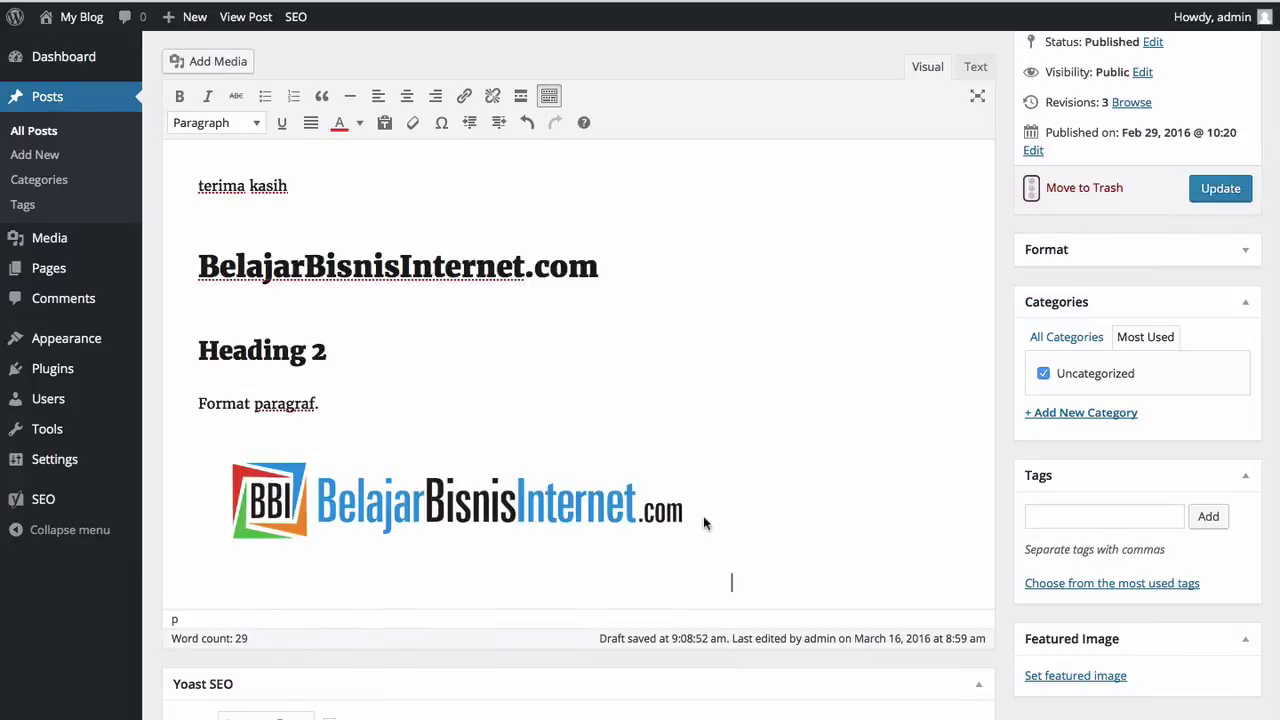
# Step: Add lines 'Ini adalah contoh dari hyperlink:' and 'Akses di sini untuk menuju ke halaman BBI' below the logo
pyautogui.press('Return')
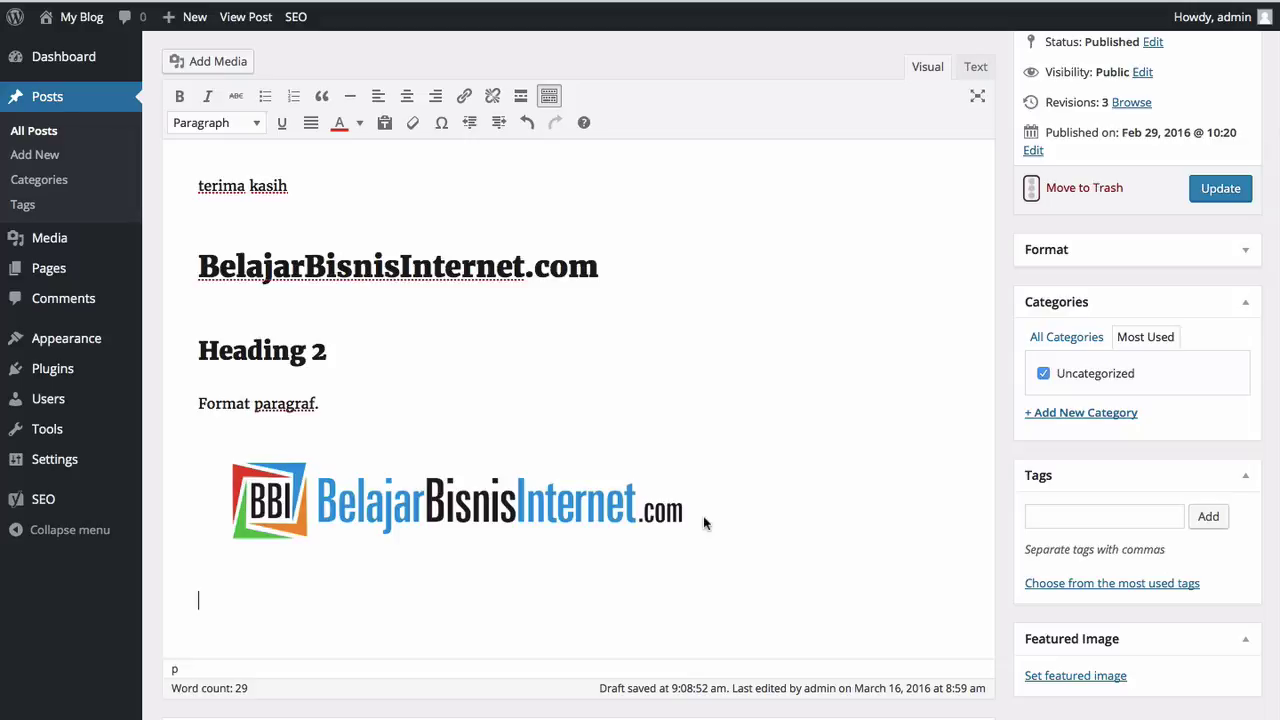
pyautogui.write('Ini adalah contoh')
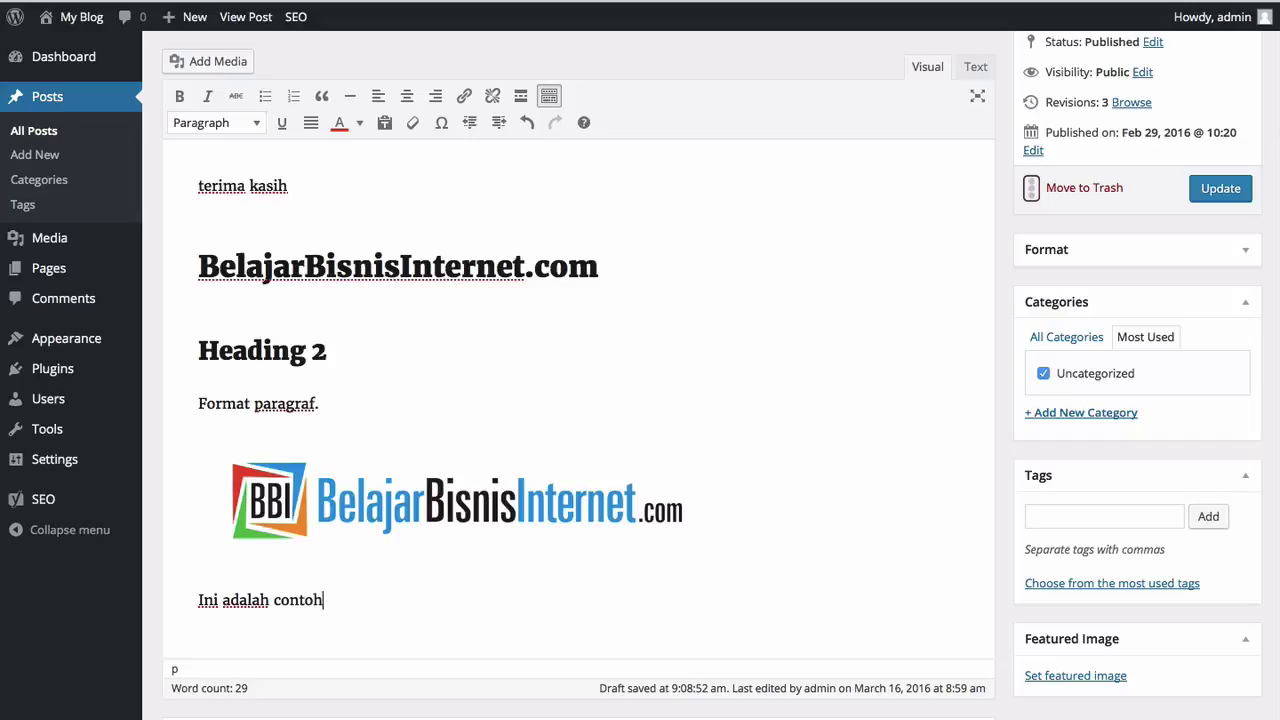
pyautogui.write(' dari hyperlink:')
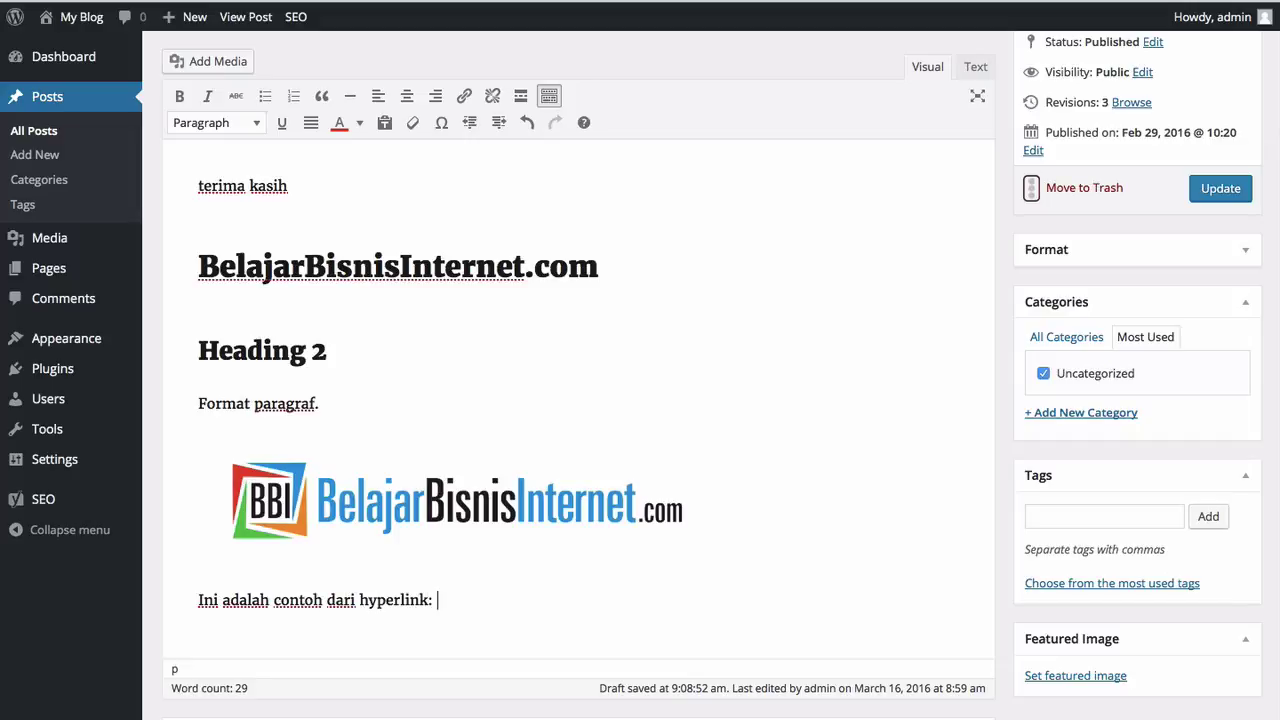
pyautogui.press('Return')
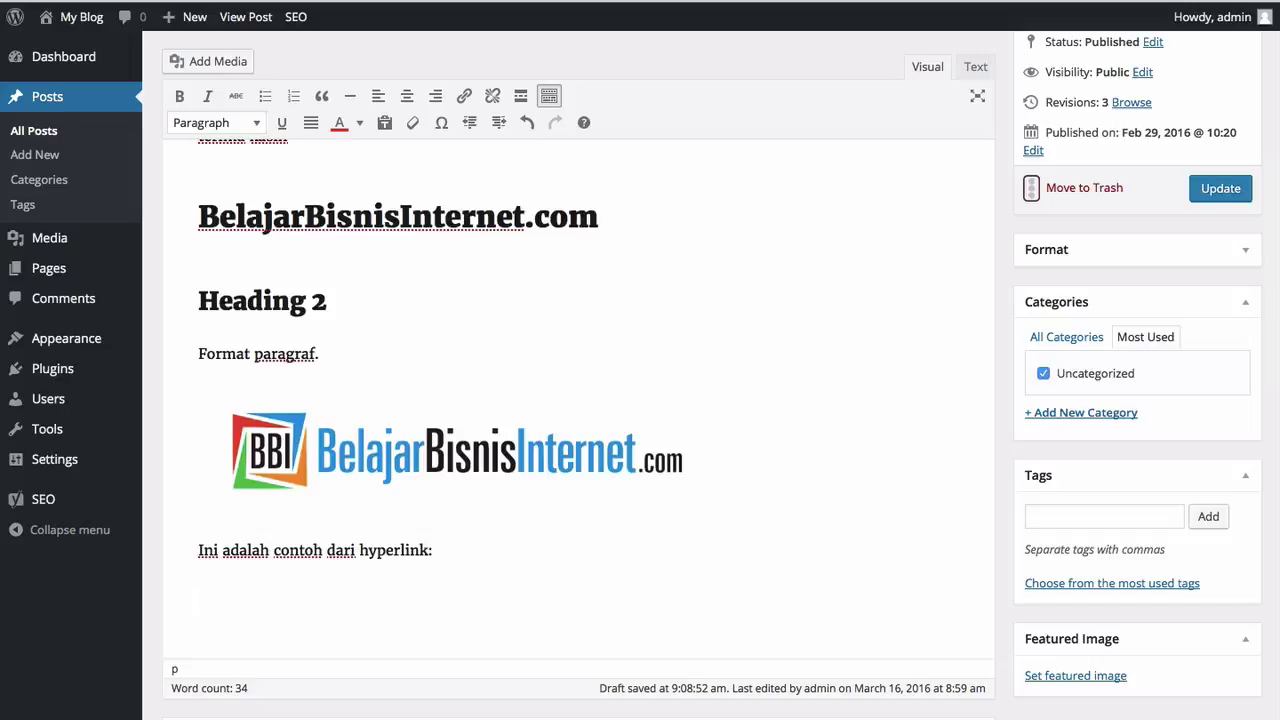
pyautogui.write('Akses di sini untuk menuju')
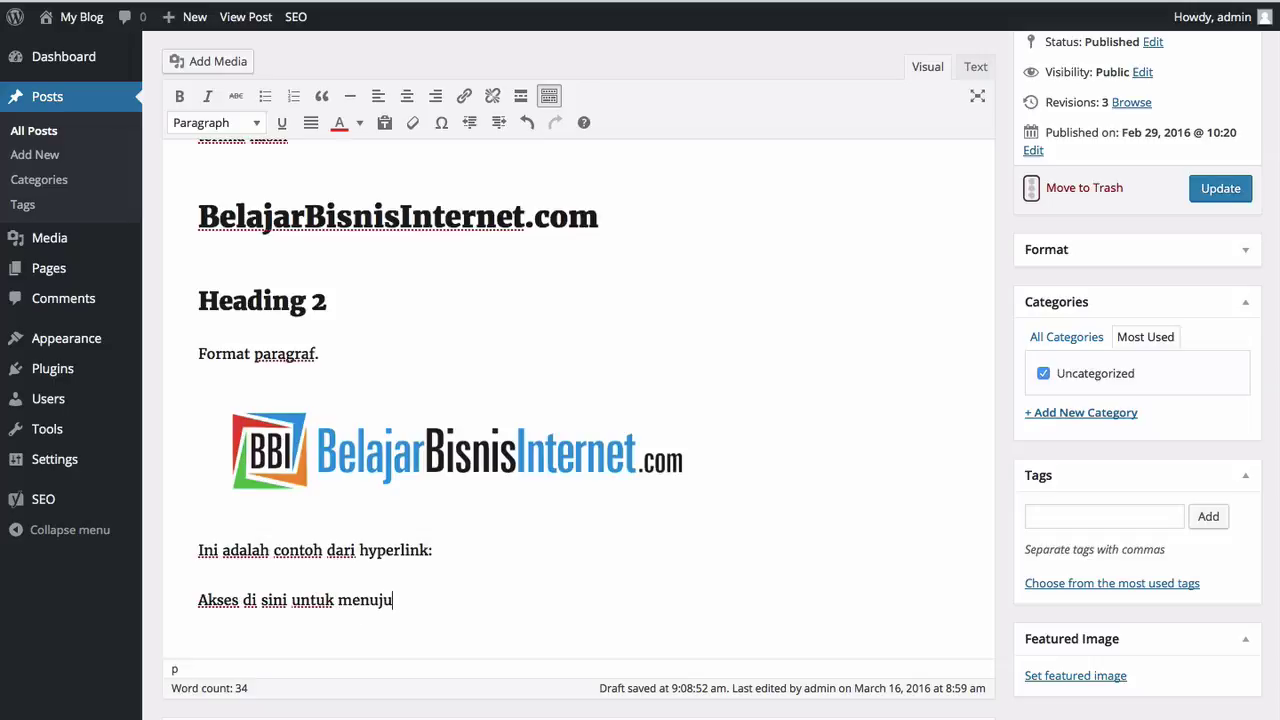
pyautogui.write(' ke halaman BBI')
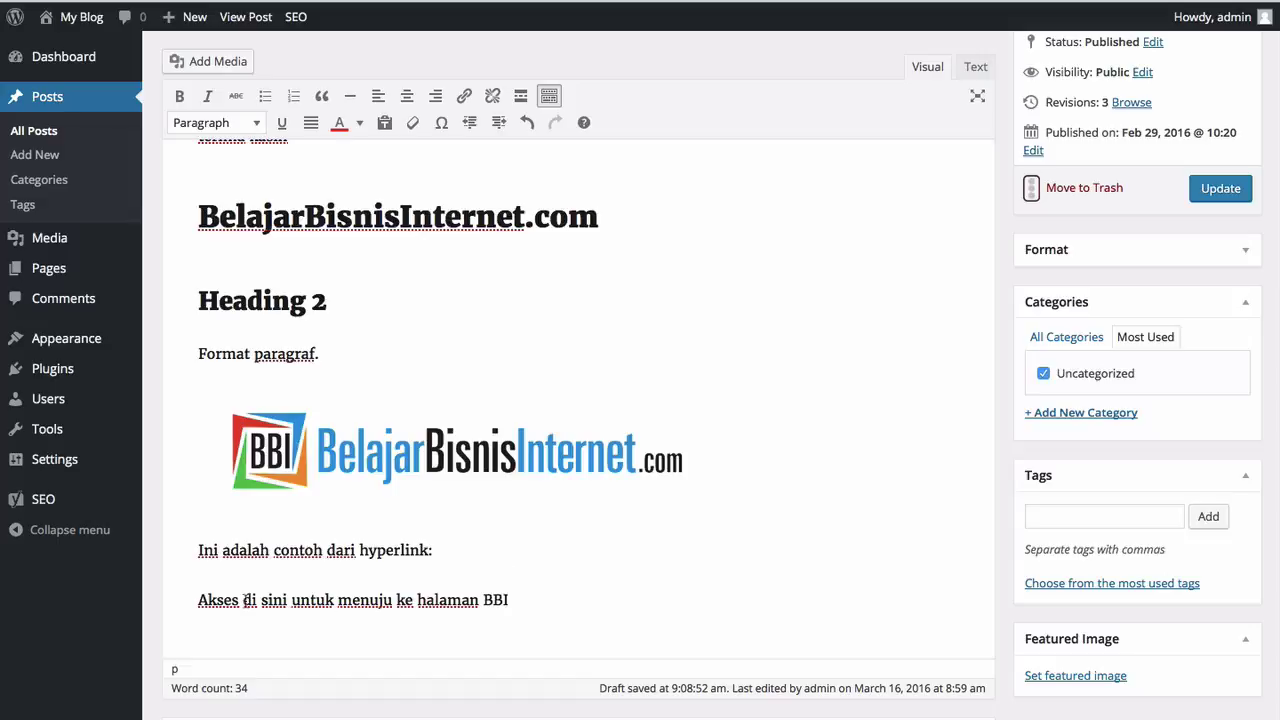
pyautogui.tripleClick(198, 598)
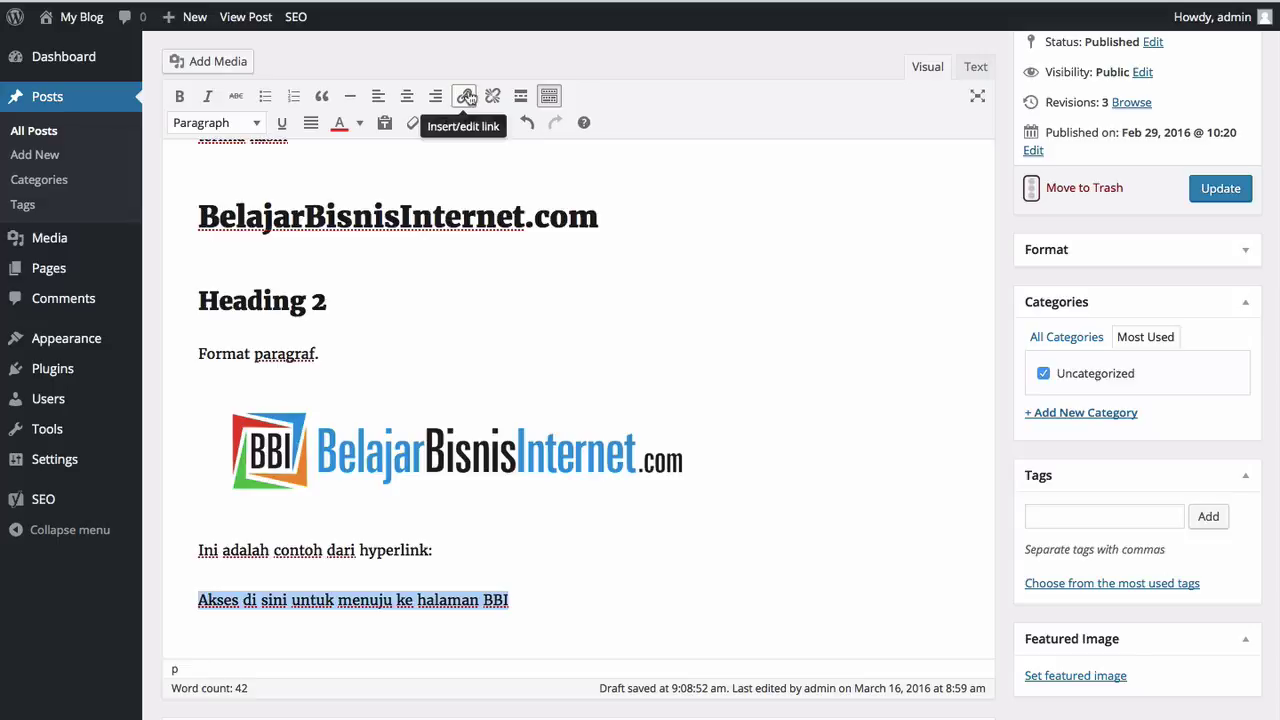
pyautogui.click(467, 97)
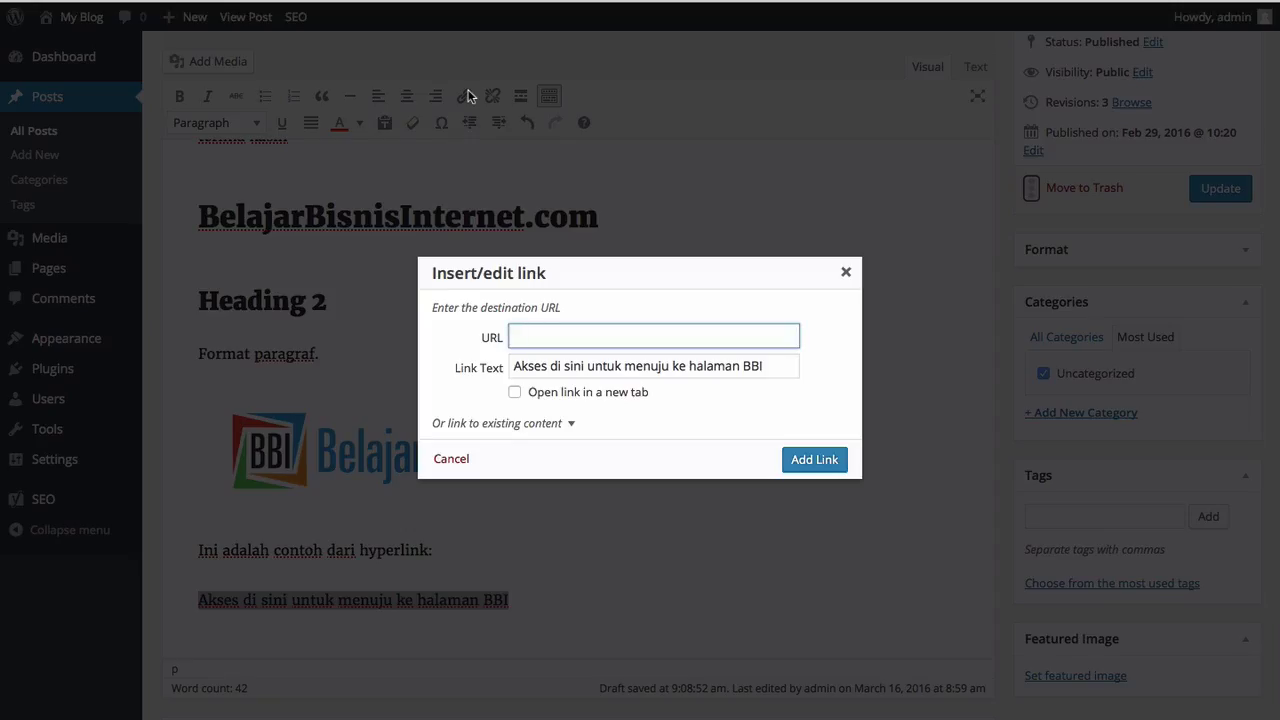
pyautogui.write('http://belajarbisnisinternet')
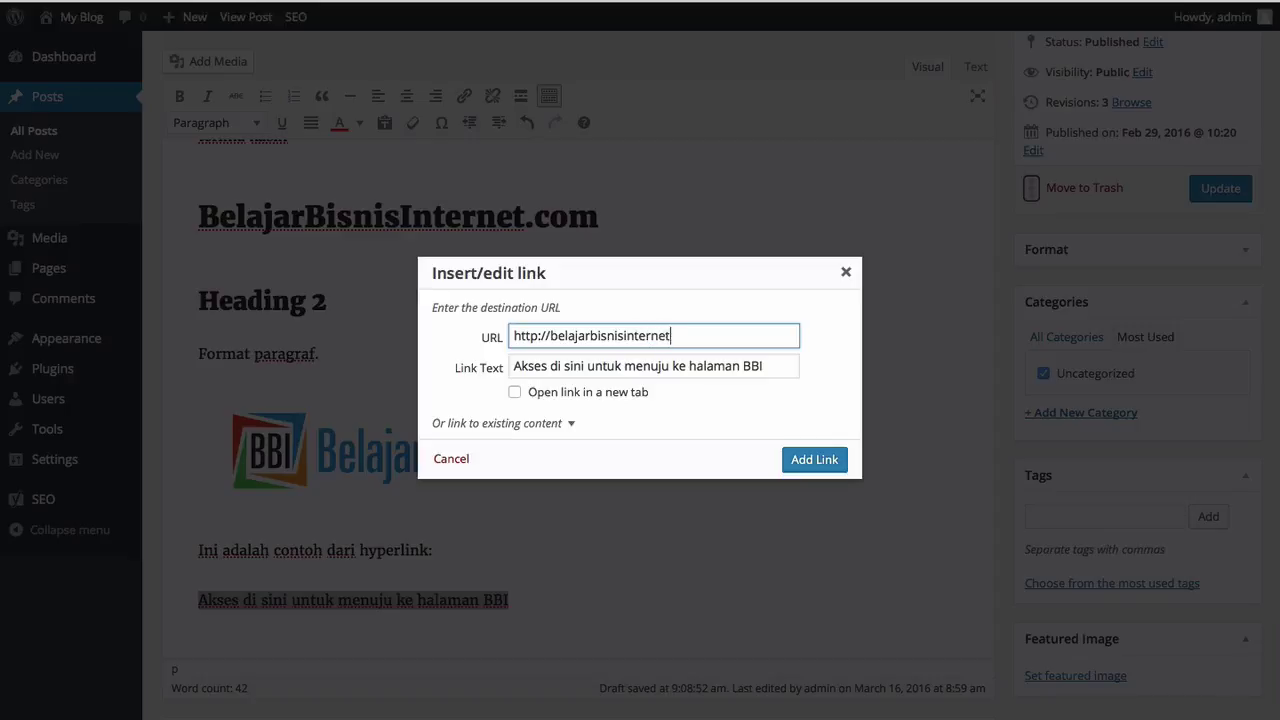
pyautogui.write('.com/')
pyautogui.click(514, 394)
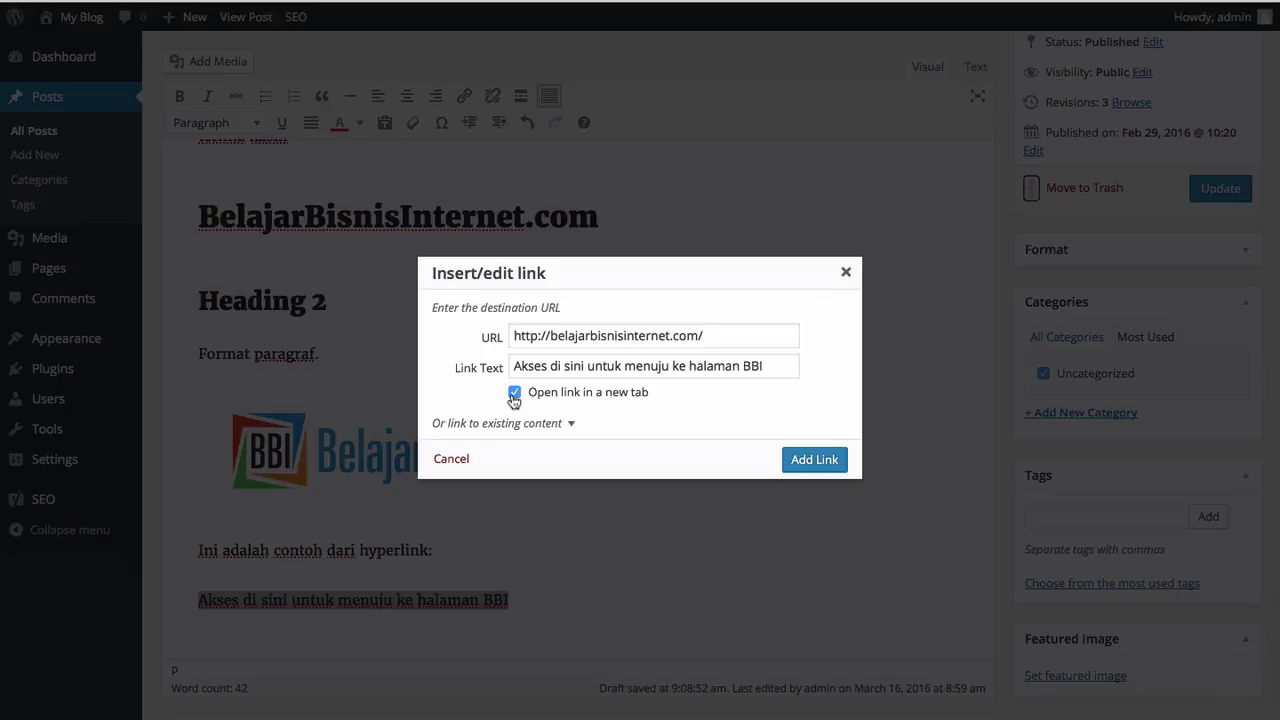
pyautogui.click(514, 396)
pyautogui.click(514, 396)
pyautogui.click(826, 468)
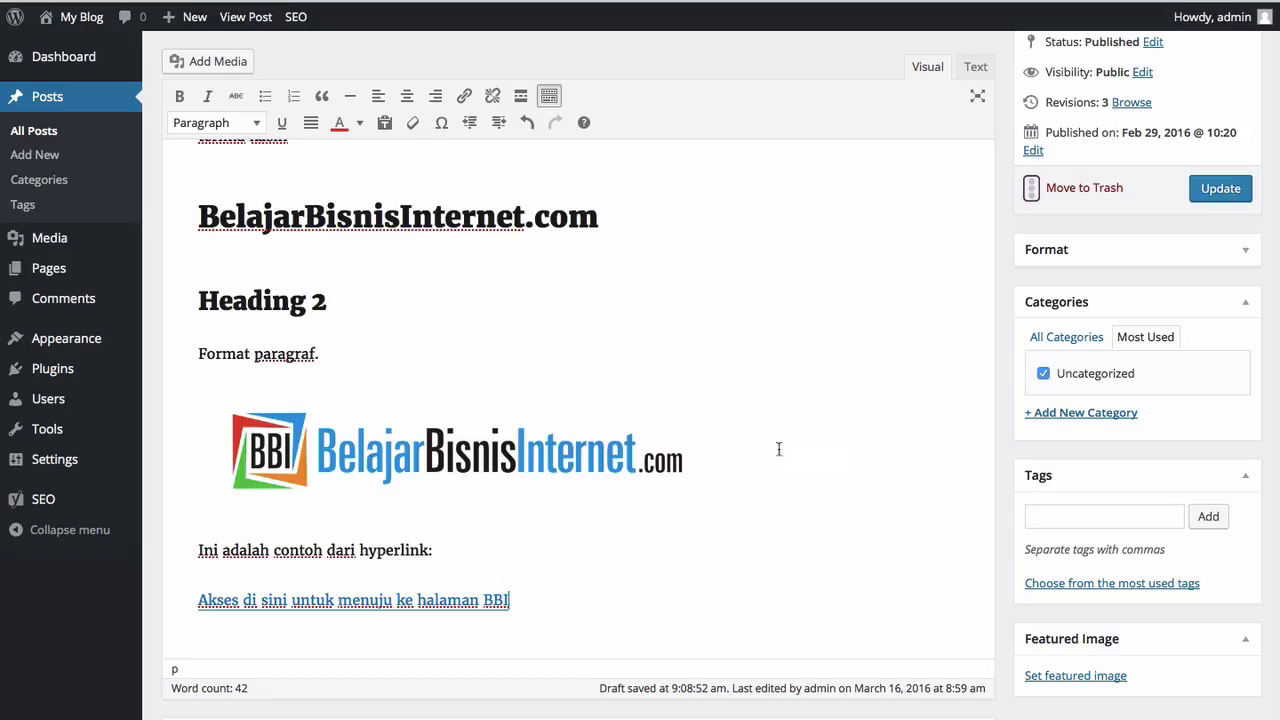
# Step: Update the post to save the changes
pyautogui.click(709, 420)
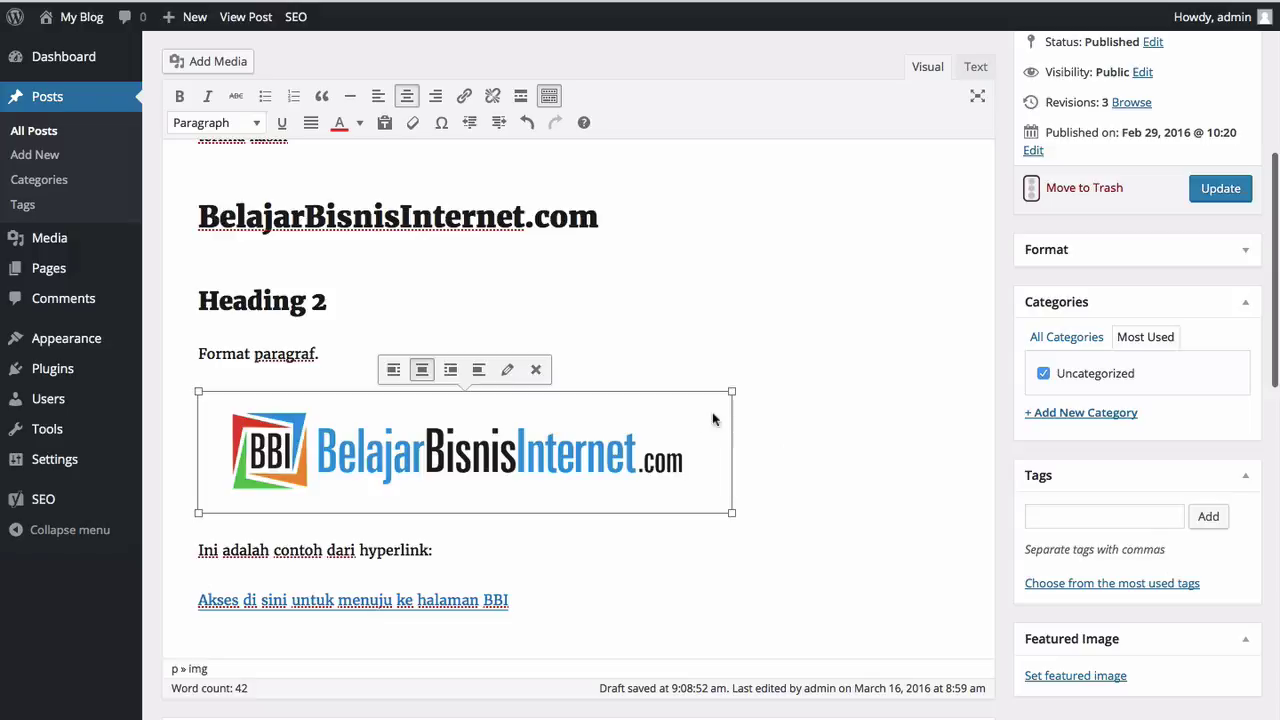
pyautogui.click(812, 359)
pyautogui.click(1226, 189)
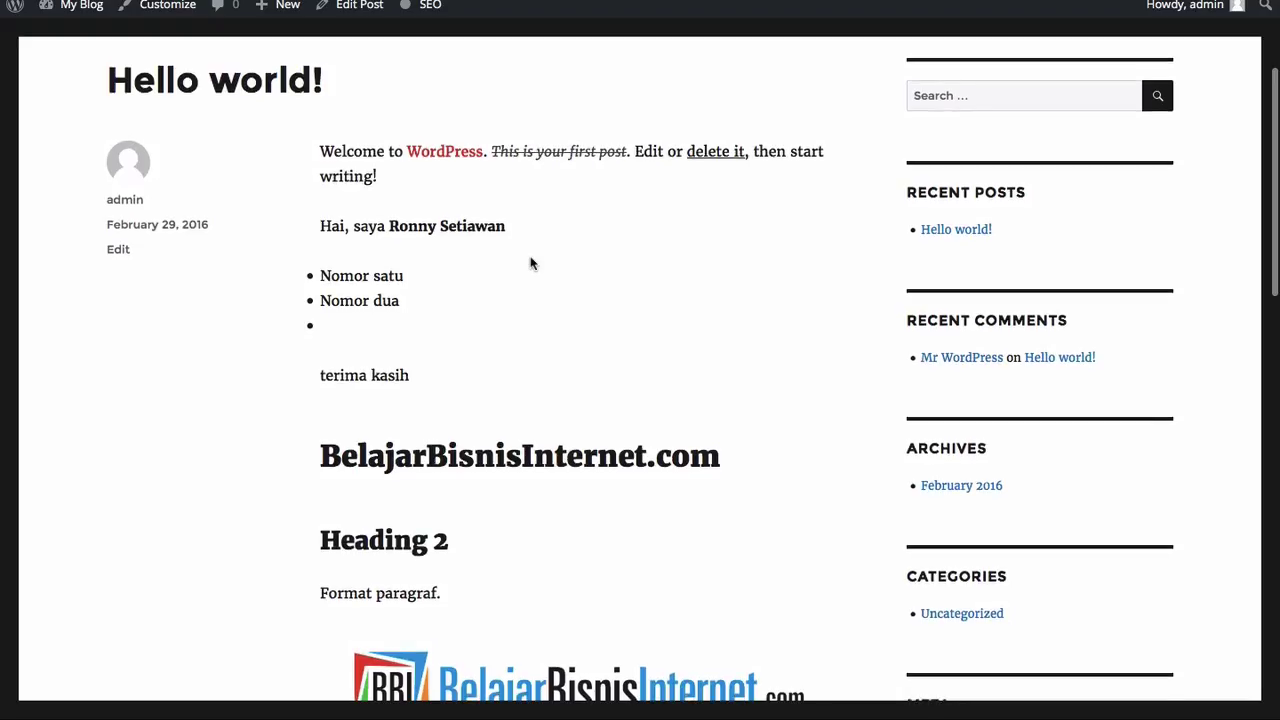
# Step: On the live post, follow the 'Akses di sini…' link to belajarbisnisinternet.com
pyautogui.scroll(-1, 531, 263)
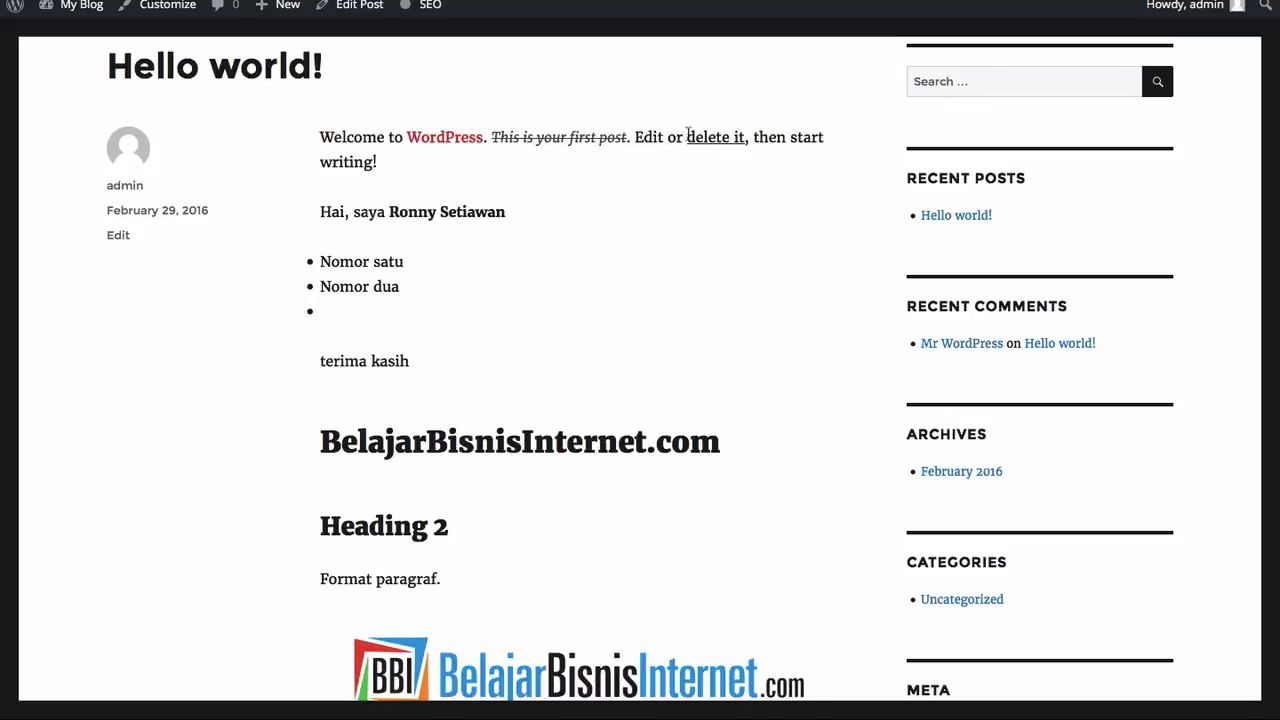
pyautogui.scroll(-2, 479, 430)
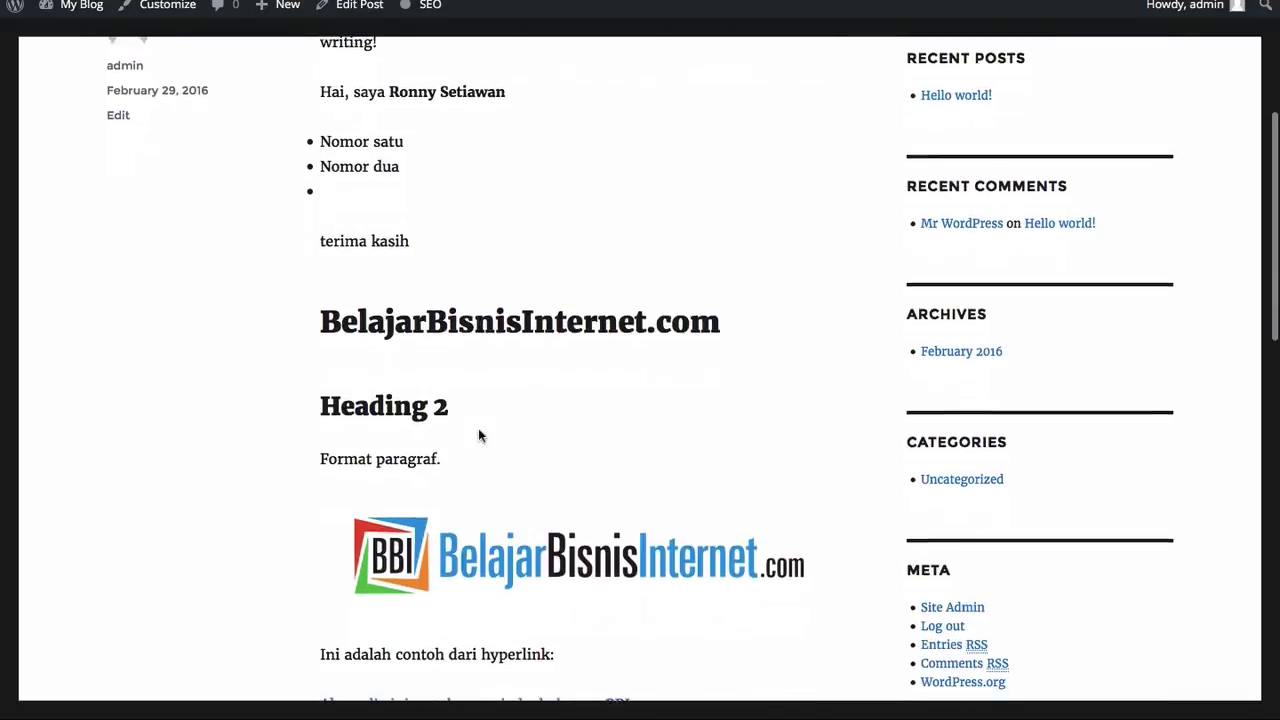
pyautogui.scroll(-2, 422, 427)
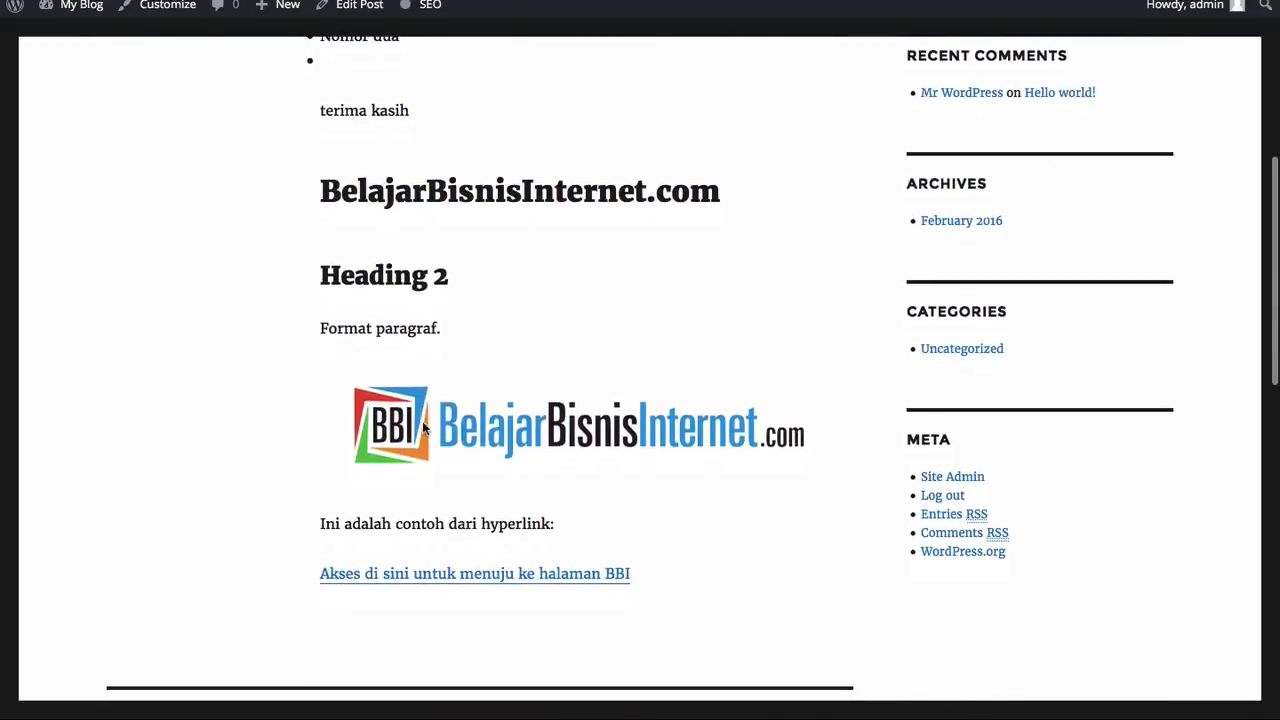
pyautogui.scroll(-2, 405, 425)
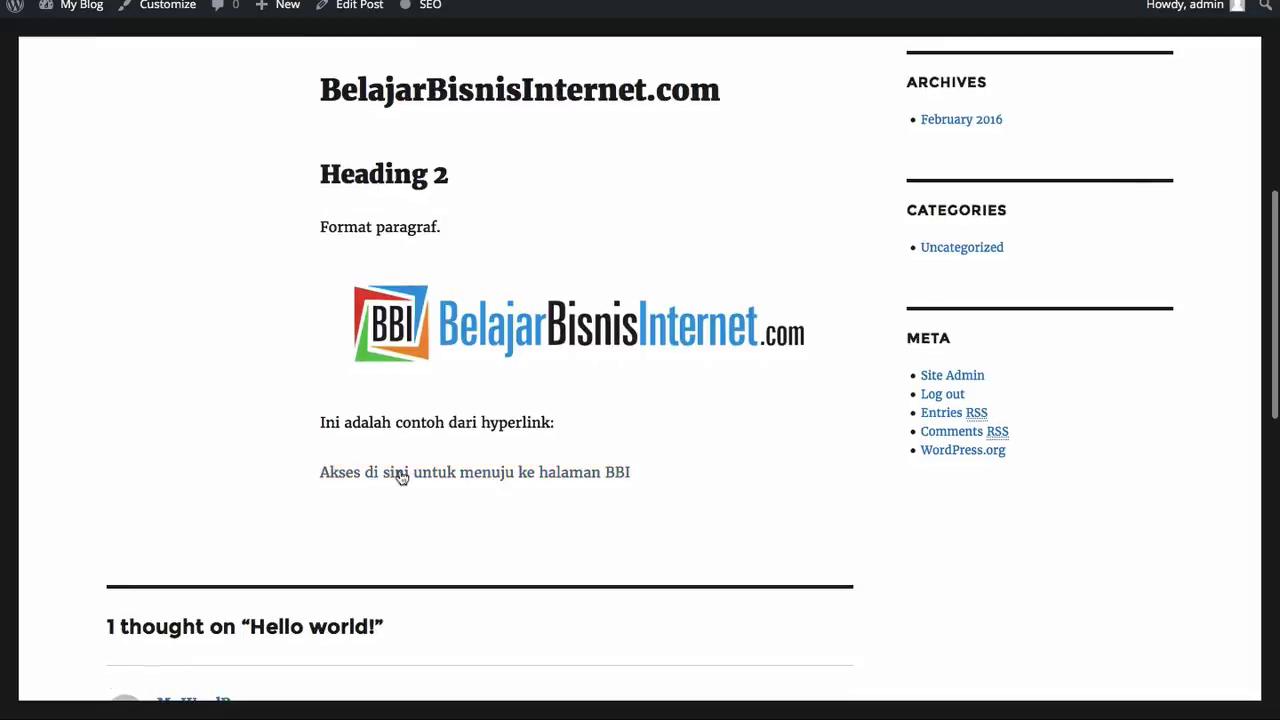
pyautogui.click(400, 476)
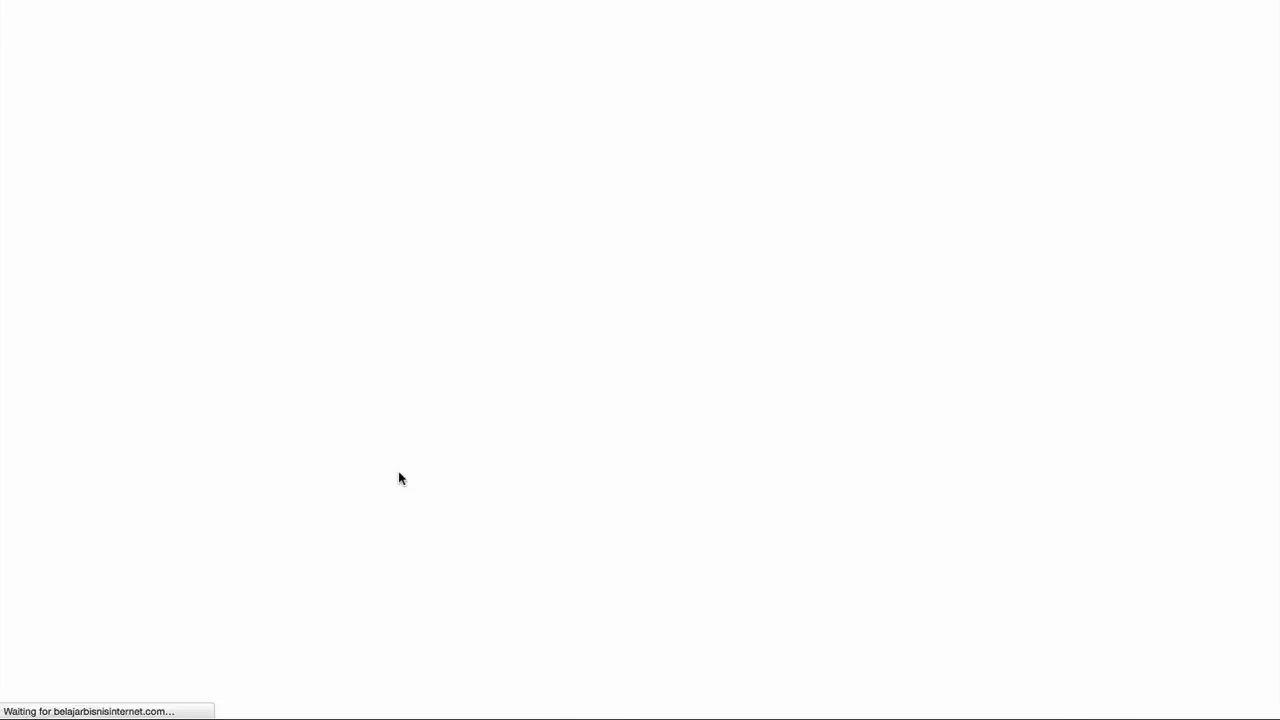
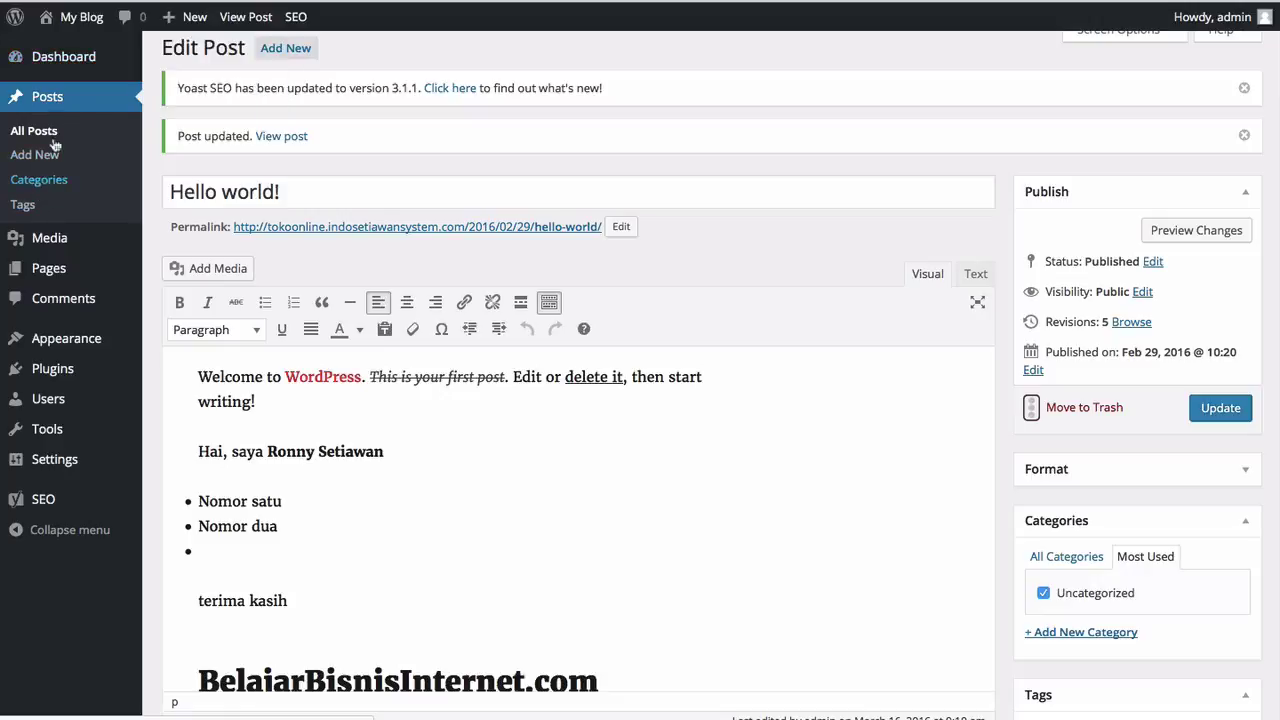
# Step: Open the Posts > Categories page, which lists only Uncategorized
pyautogui.click(47, 180)
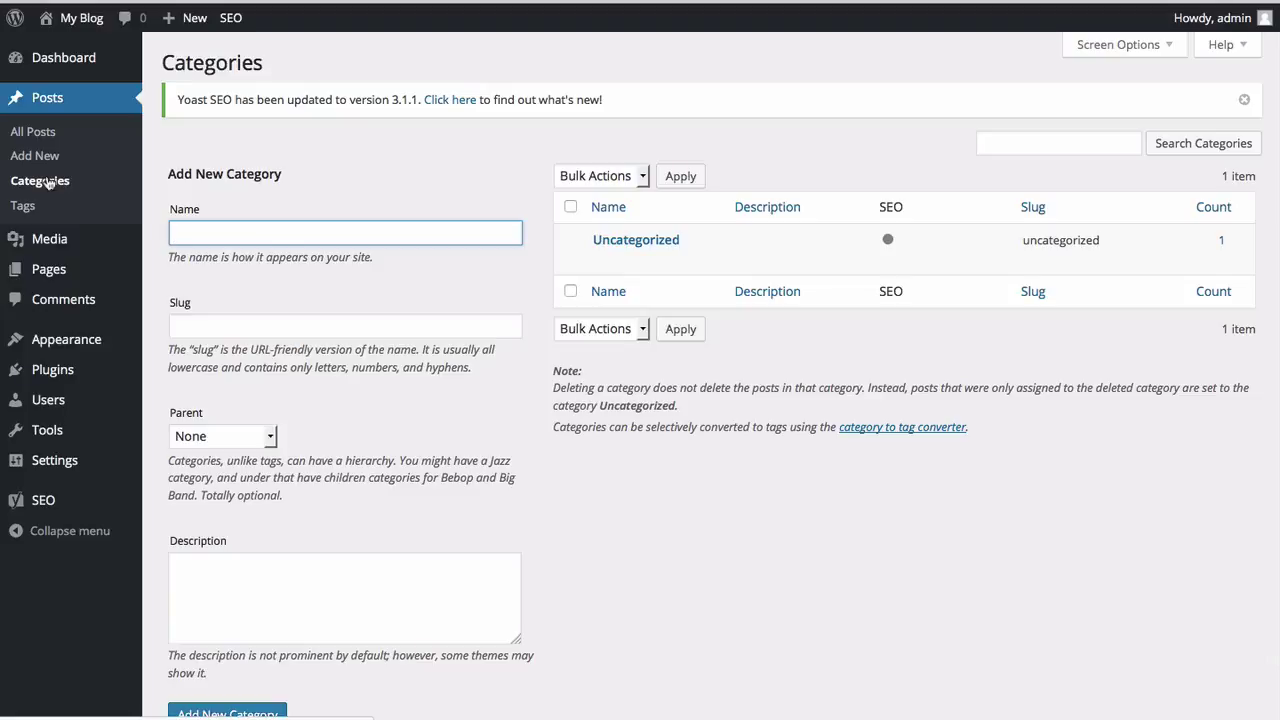
# Step: Add a new category named 'Inspirasi' (slug inspirasi) with 0 posts
pyautogui.moveTo(622, 250)
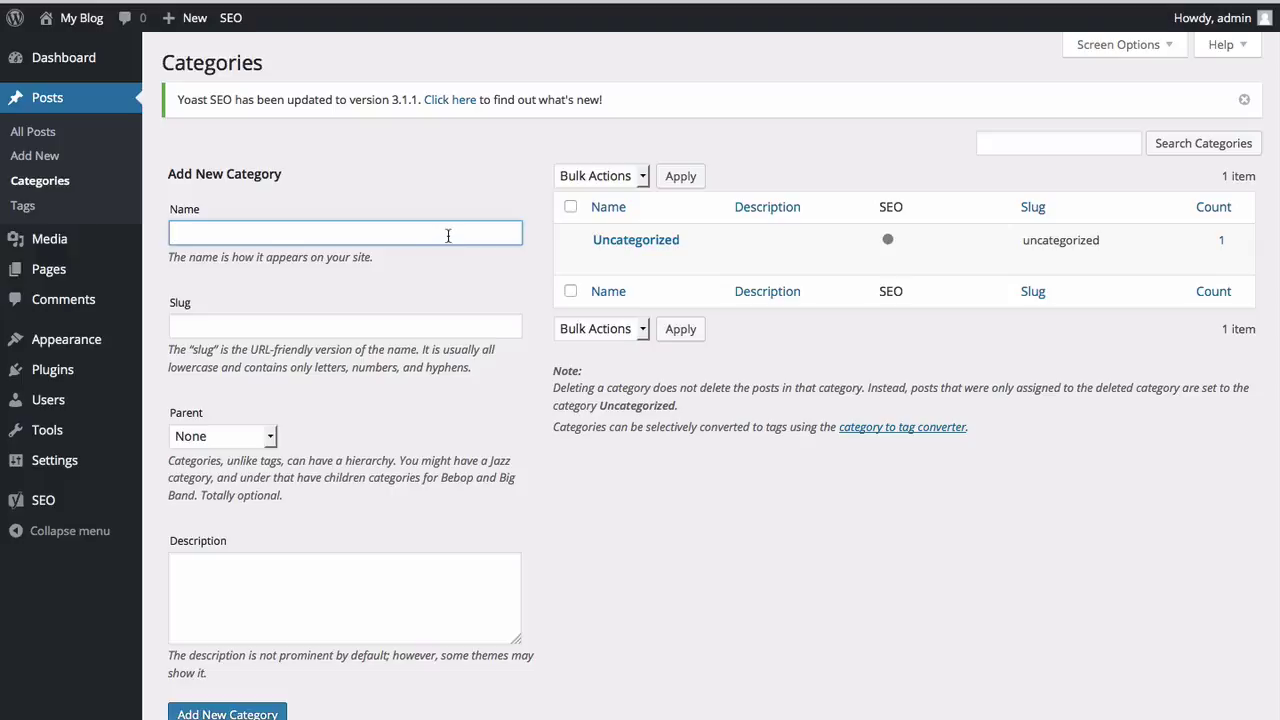
pyautogui.write('Inspirasi')
pyautogui.click(271, 598)
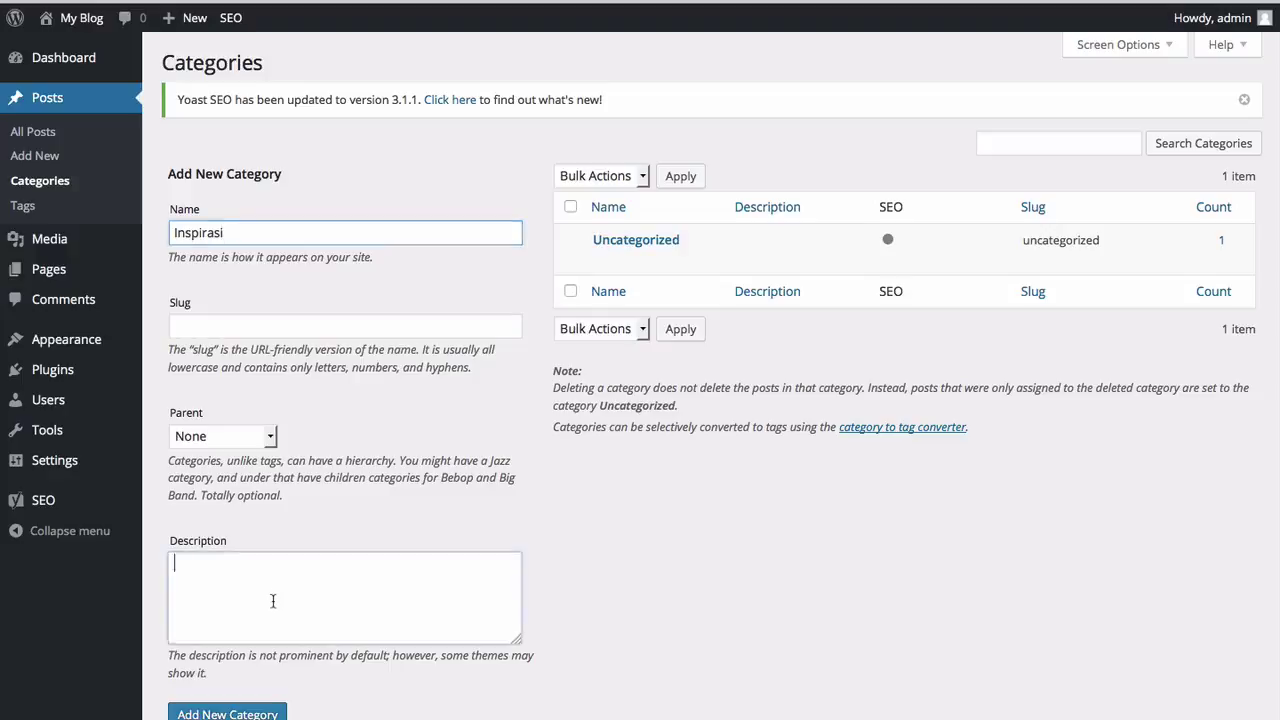
pyautogui.scroll(-1, 272, 600)
pyautogui.click(248, 650)
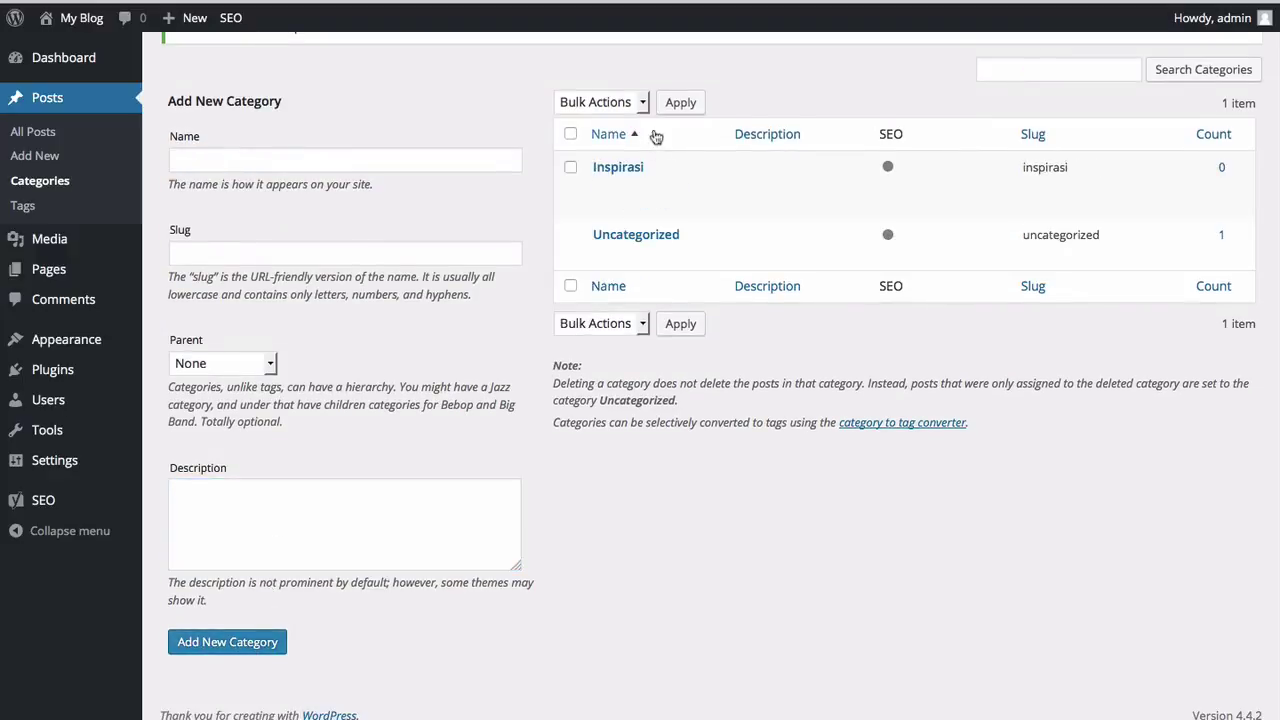
pyautogui.moveTo(622, 172)
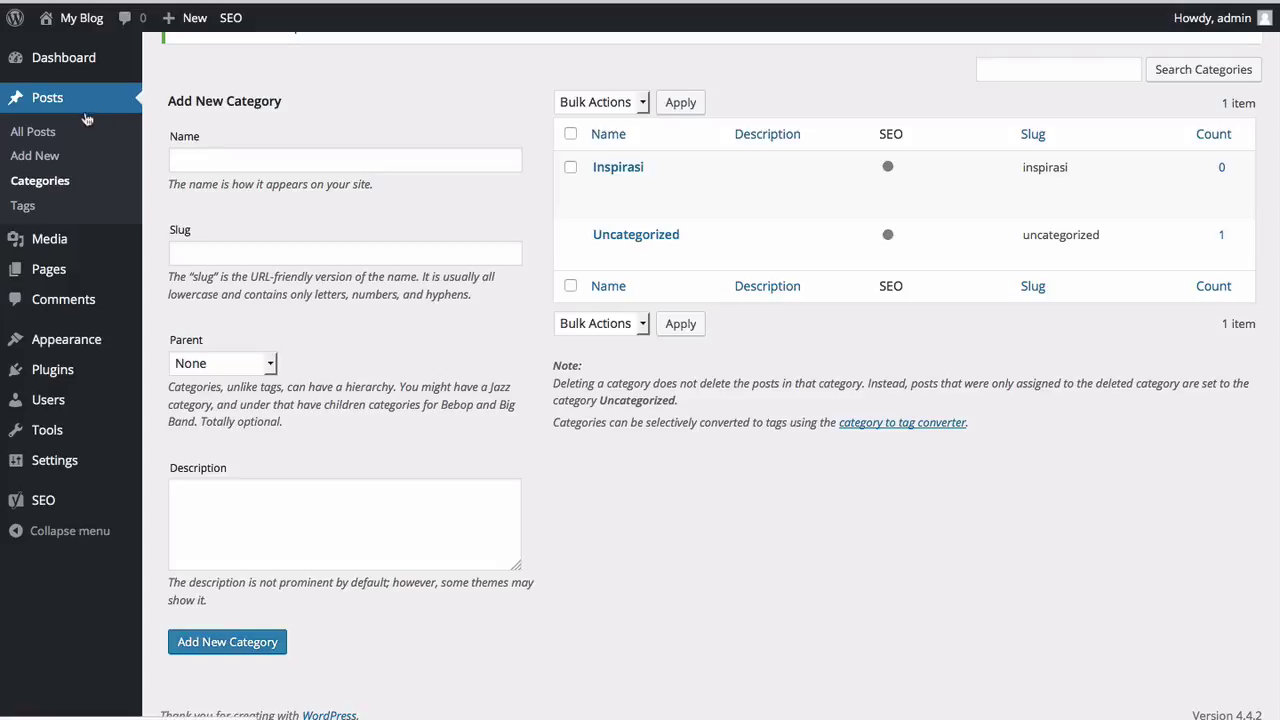
# Step: Open the 'Hello world!' post for editing from All Posts
pyautogui.click(44, 134)
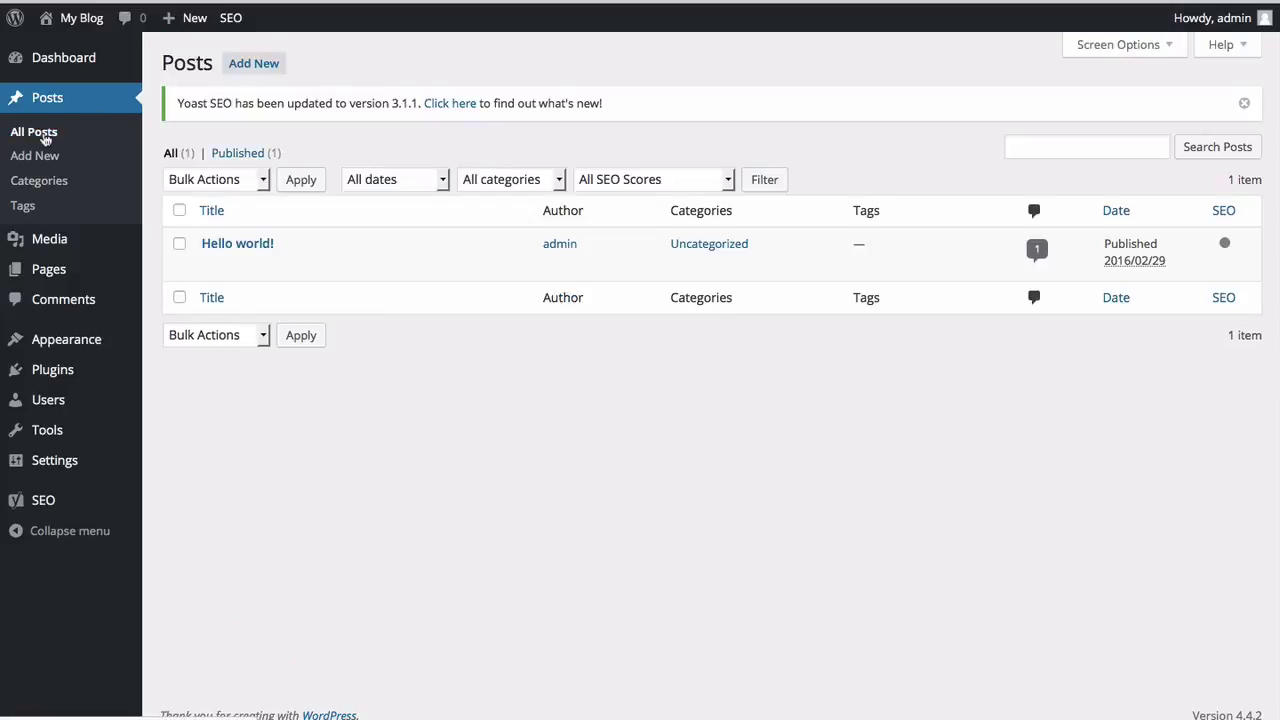
pyautogui.moveTo(100, 242)
pyautogui.moveTo(212, 270)
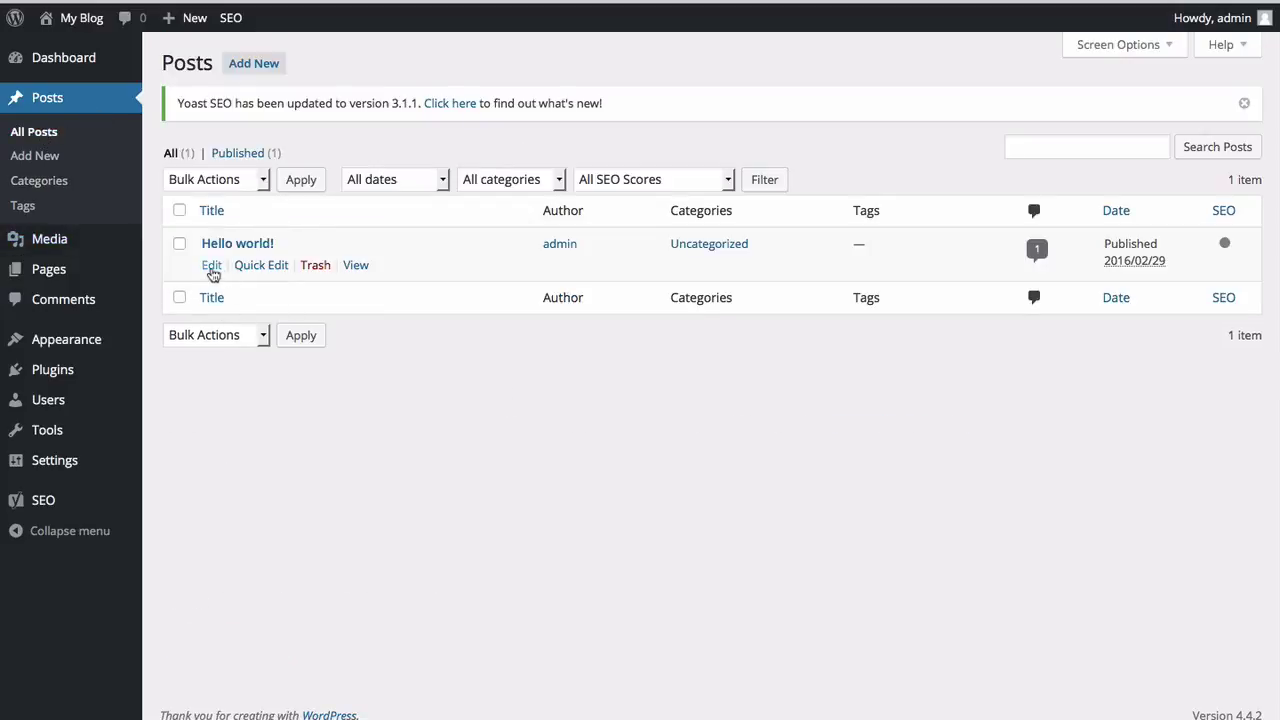
pyautogui.click(212, 266)
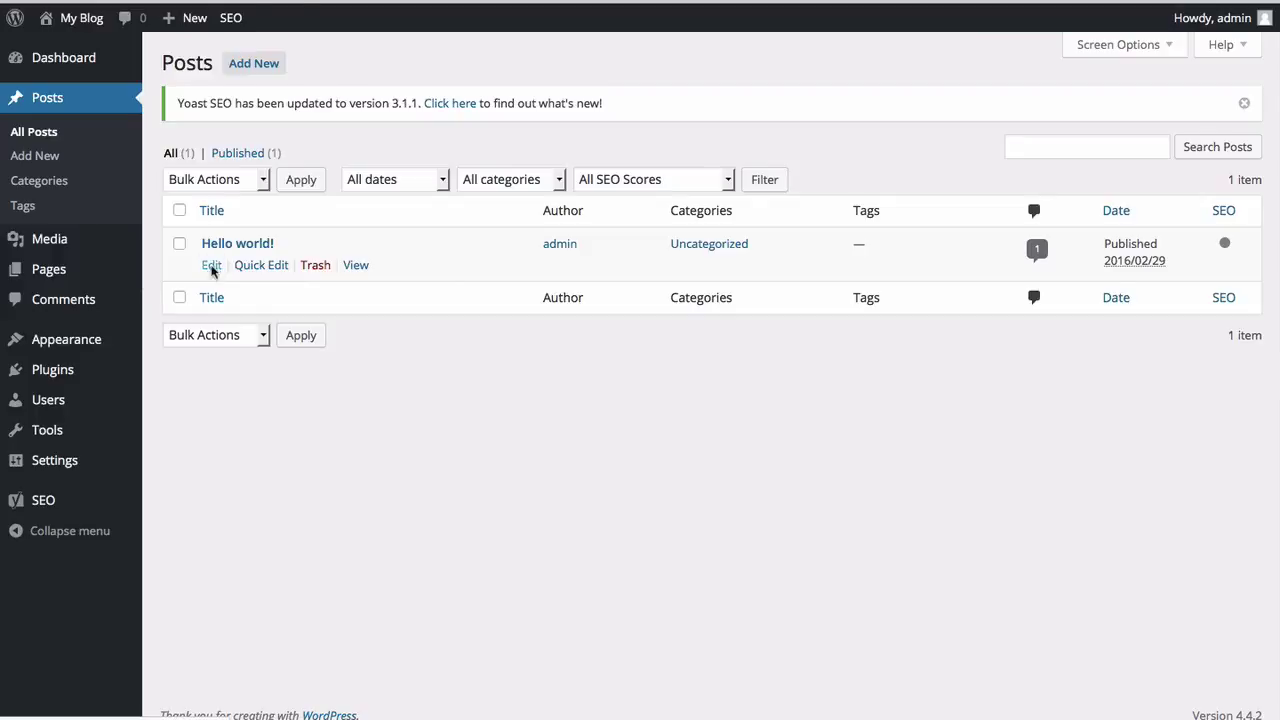
# Step: Tick the Inspirasi category and untick Uncategorized for the post
pyautogui.scroll(-2, 903, 506)
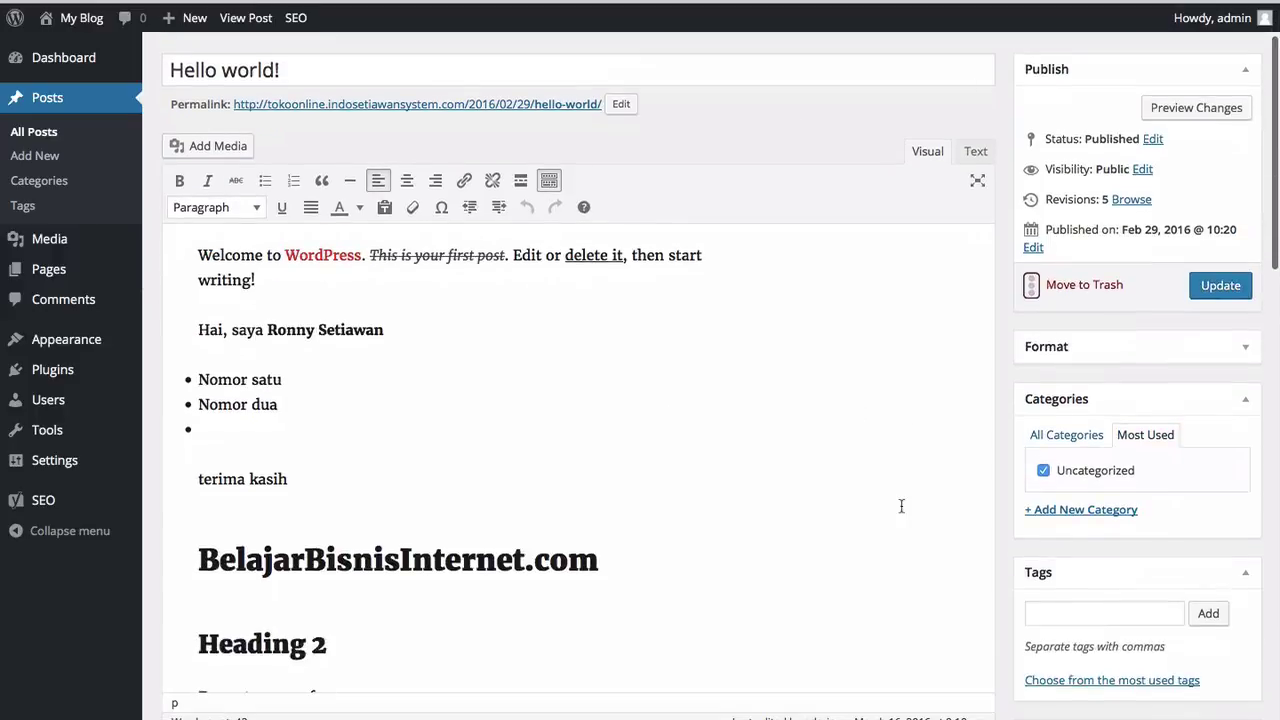
pyautogui.click(1079, 438)
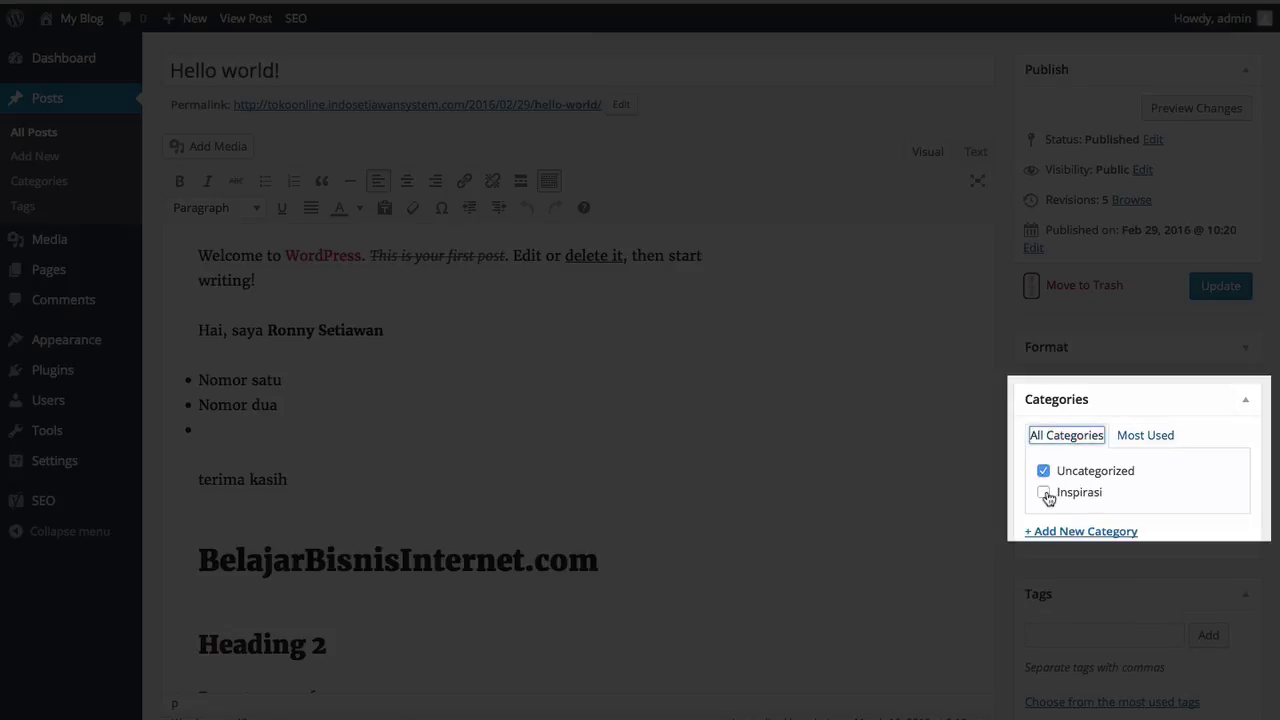
pyautogui.click(1044, 494)
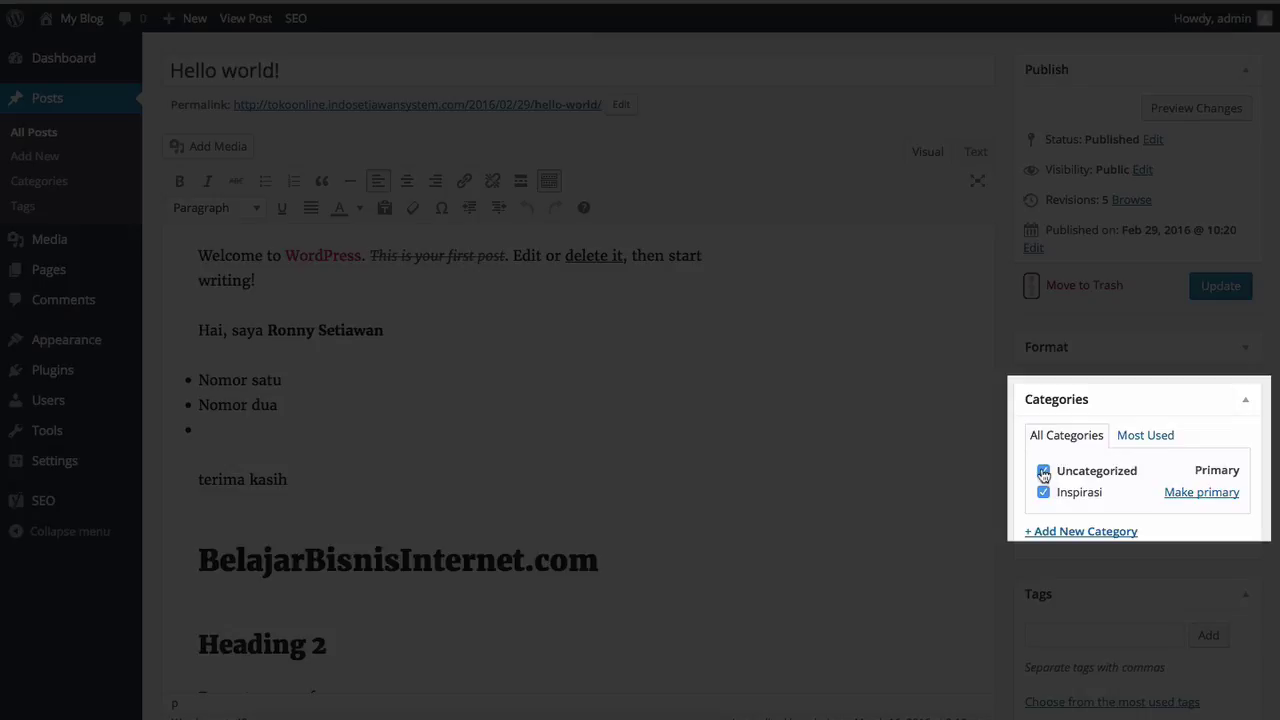
pyautogui.click(1043, 472)
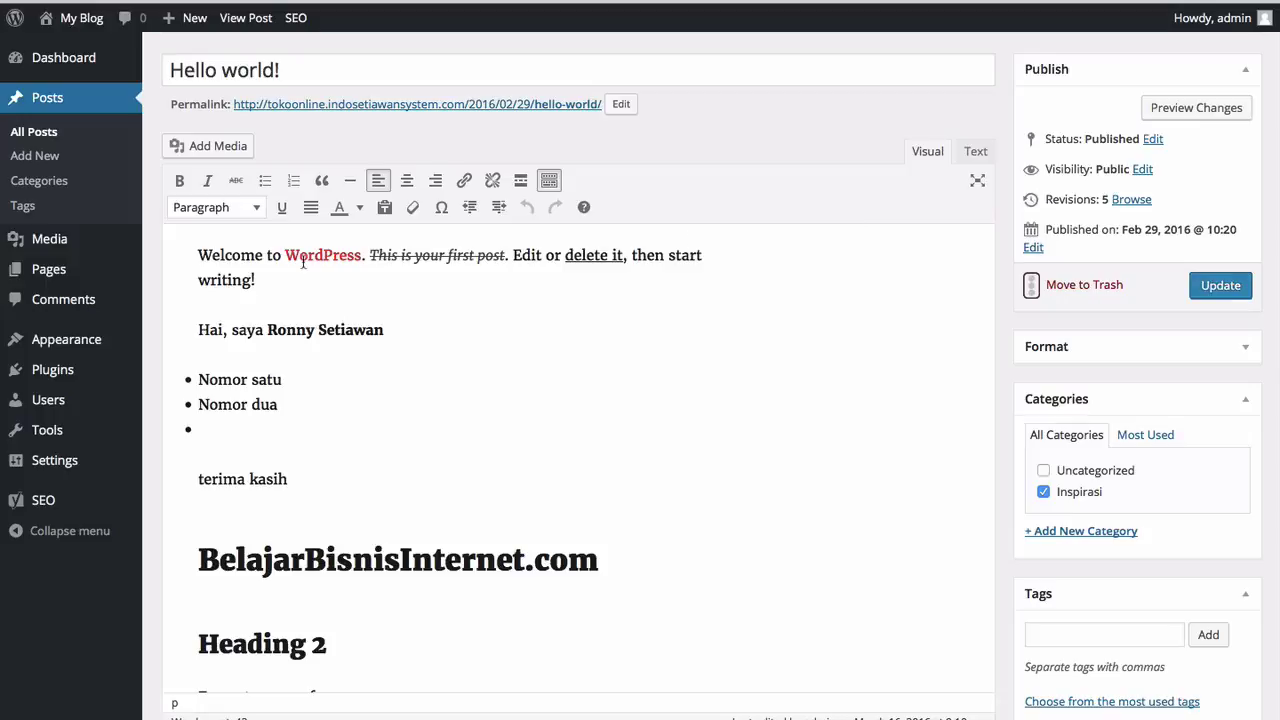
pyautogui.scroll(-3, 1153, 473)
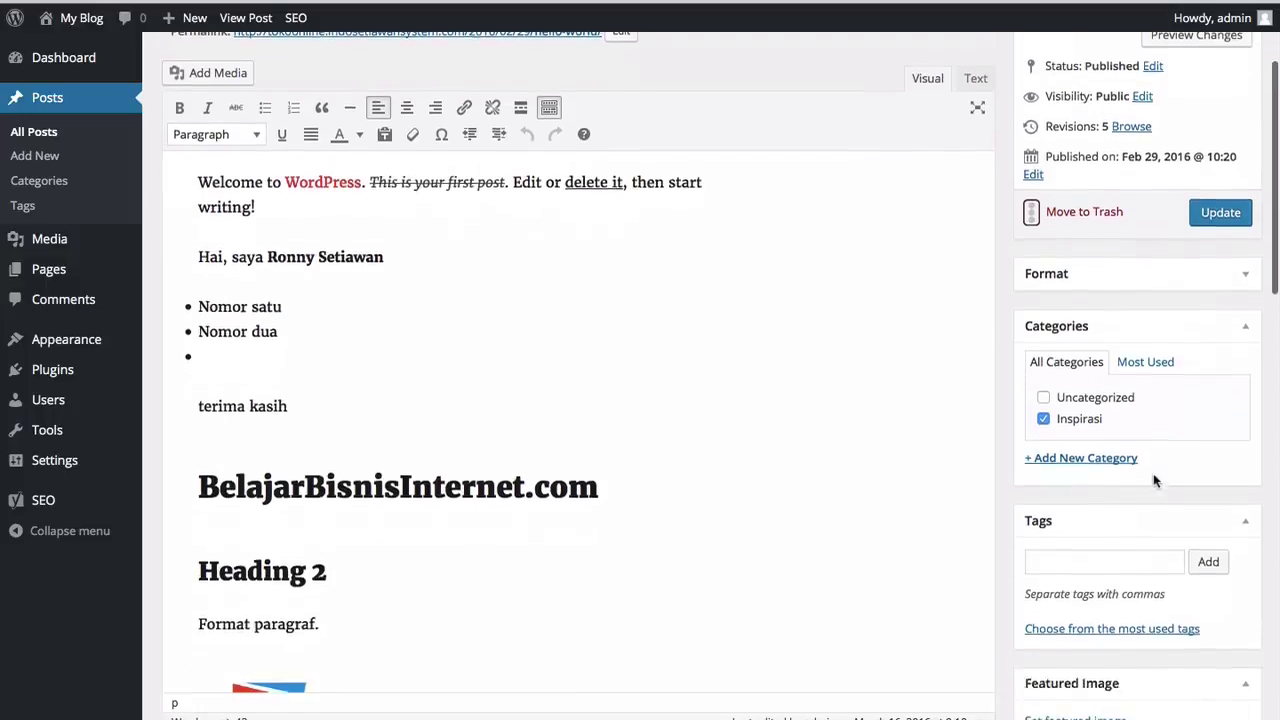
pyautogui.click(1097, 512)
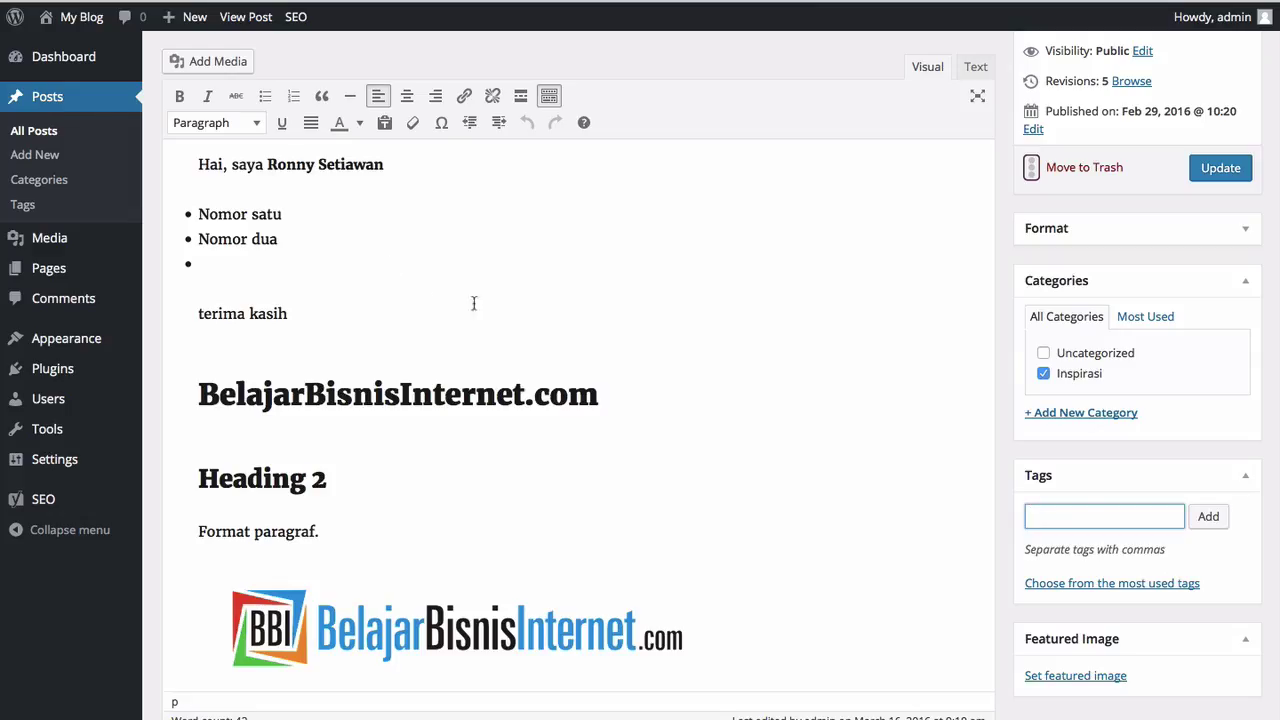
# Step: Add the tags 'inspirasi' and 'mindset' to the Hello world! post
pyautogui.scroll(-1, 1063, 494)
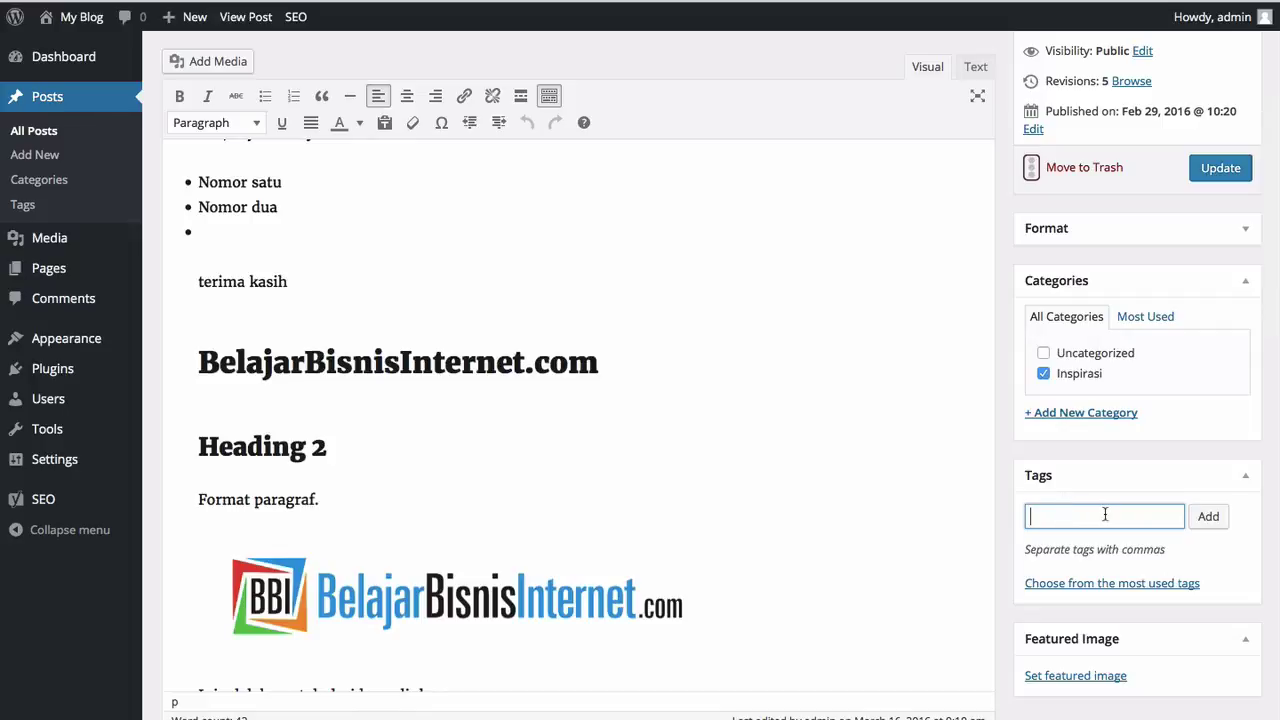
pyautogui.write('inspi')
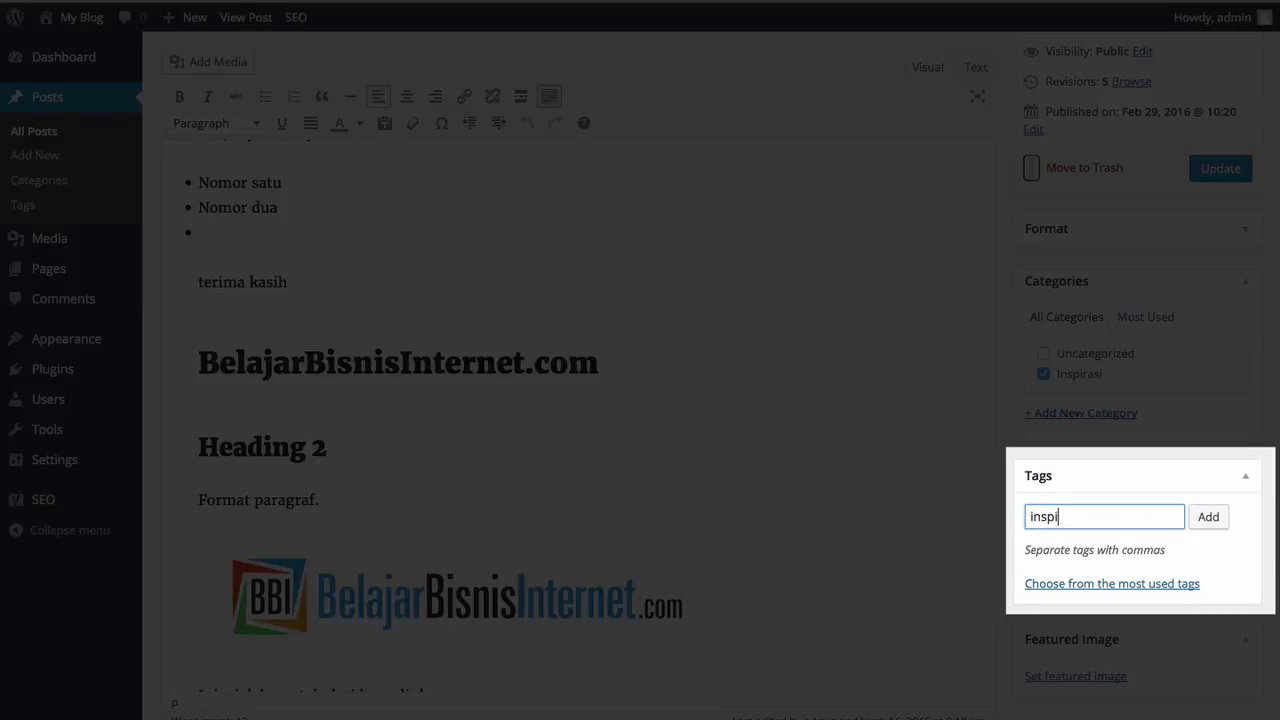
pyautogui.write('rasi, mindset')
pyautogui.click(1209, 518)
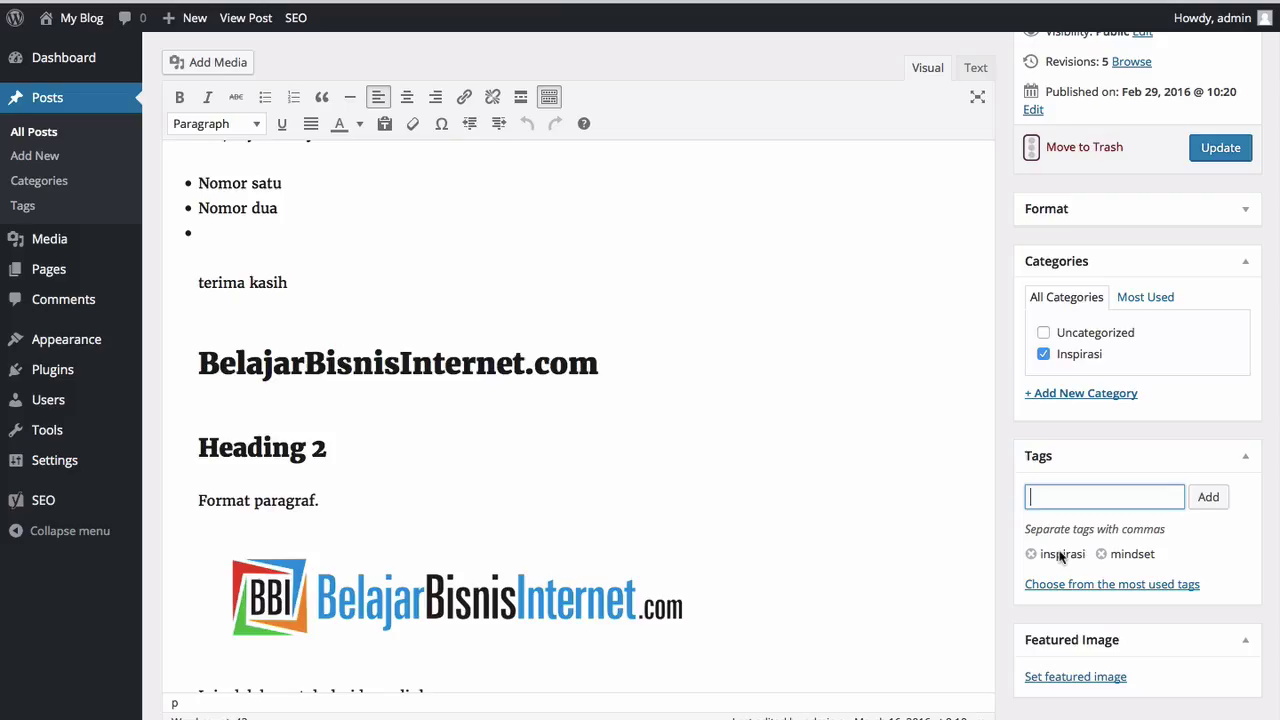